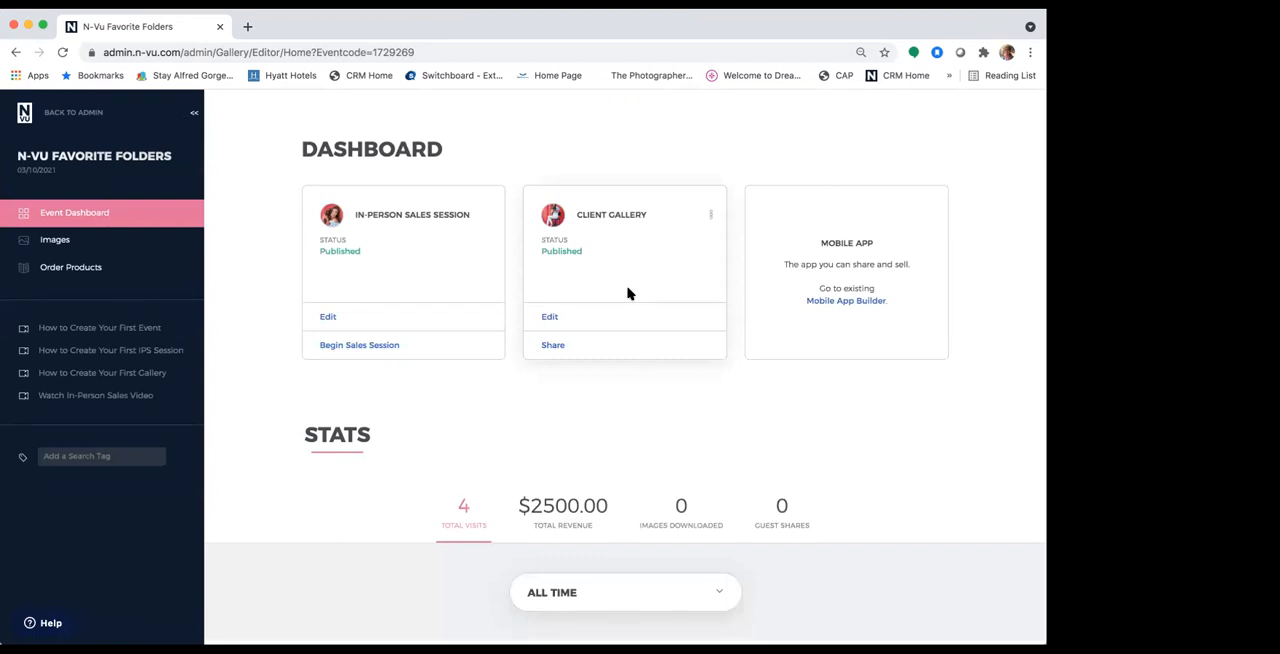
Step: Begin a fullscreen in-person sales session for the N-Vu Favorite Folders client with the Single Screen display type
{"action": "left_click", "coordinate": [372, 346]}
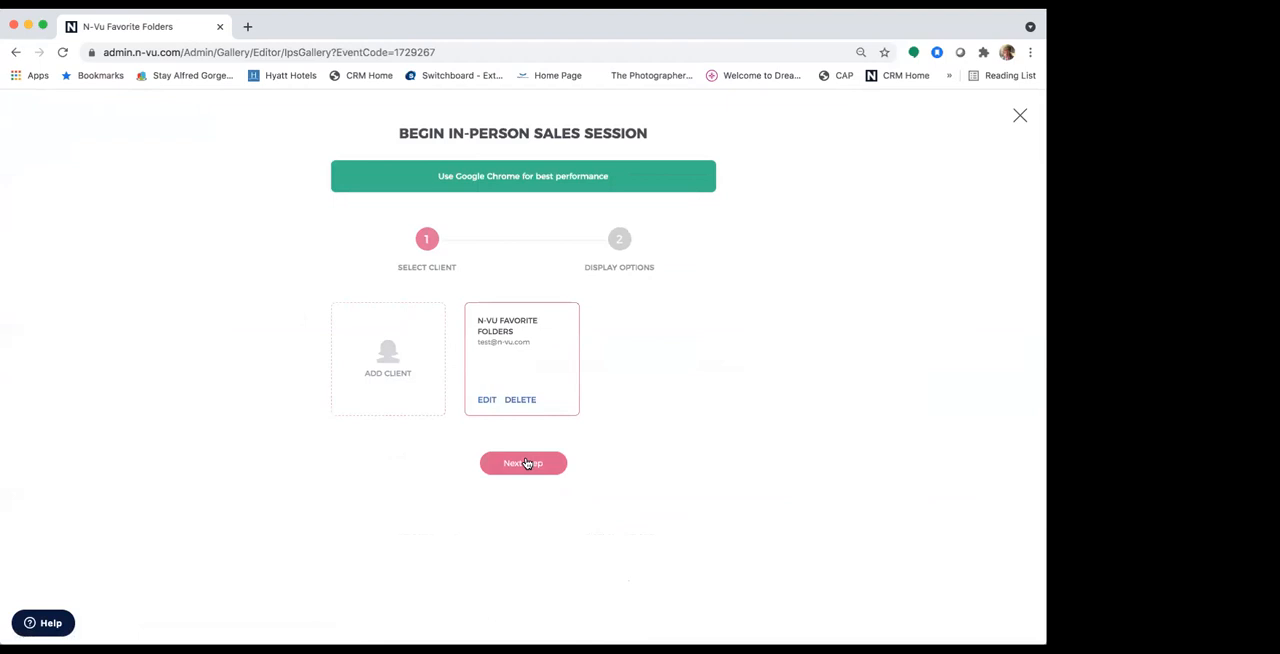
{"action": "left_click", "coordinate": [527, 463]}
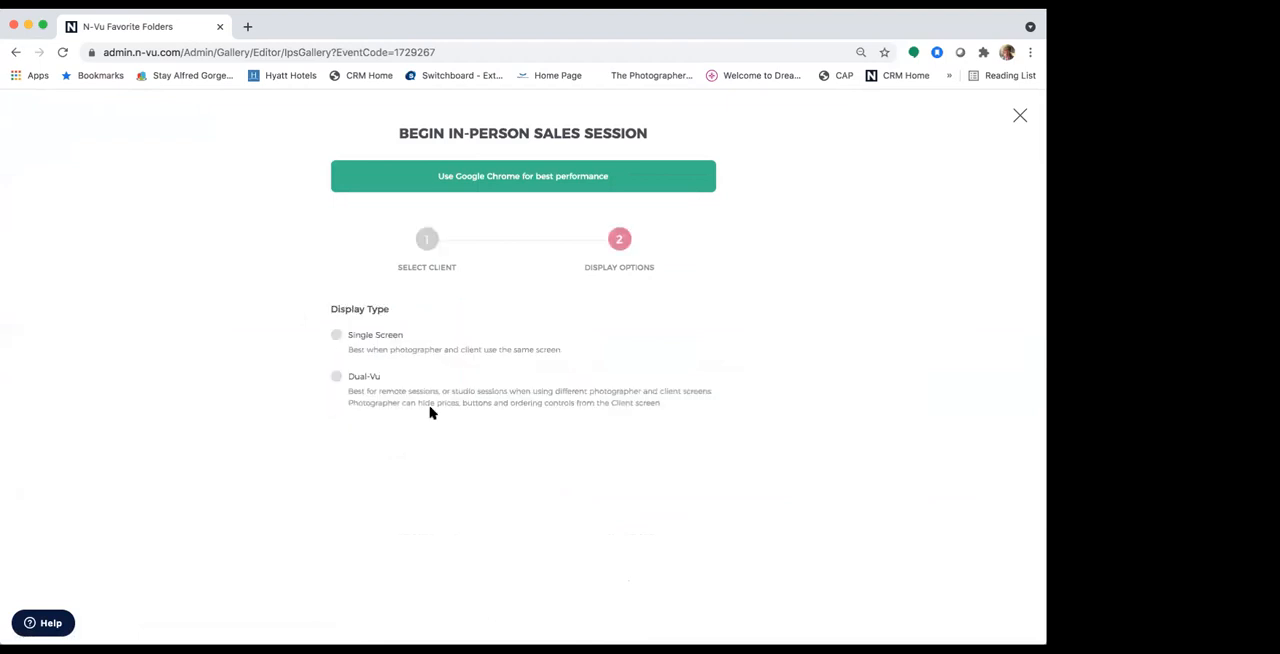
{"action": "left_click", "coordinate": [337, 338]}
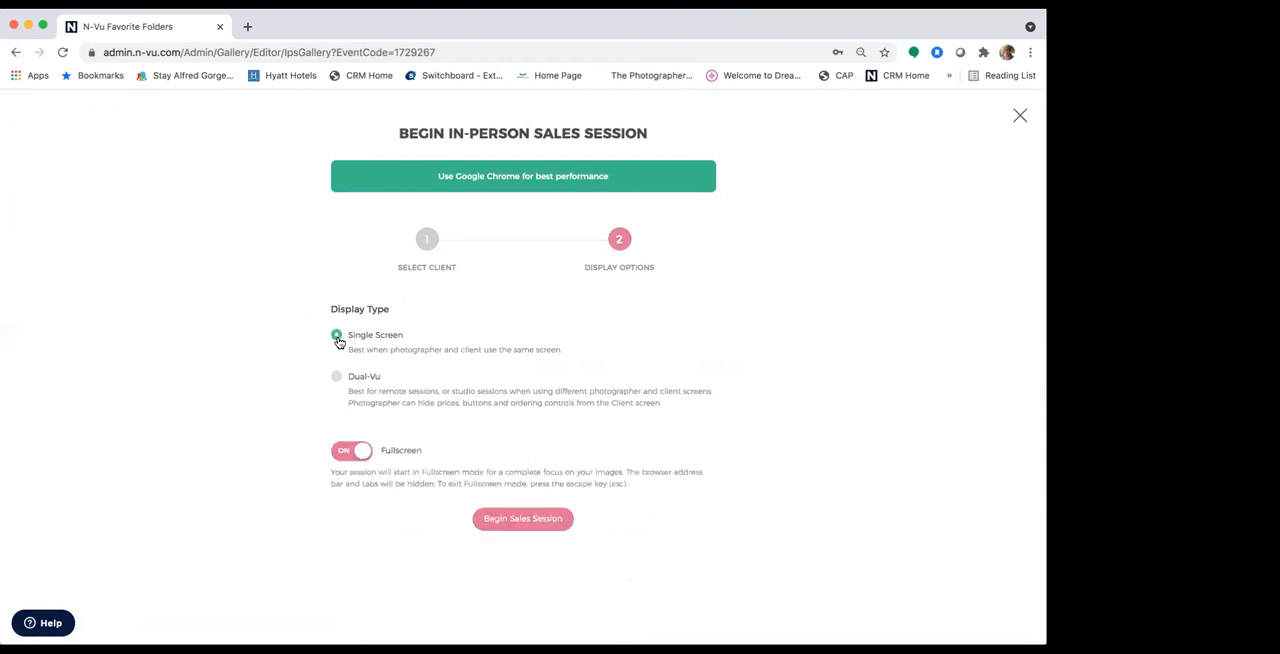
{"action": "left_click", "coordinate": [519, 527]}
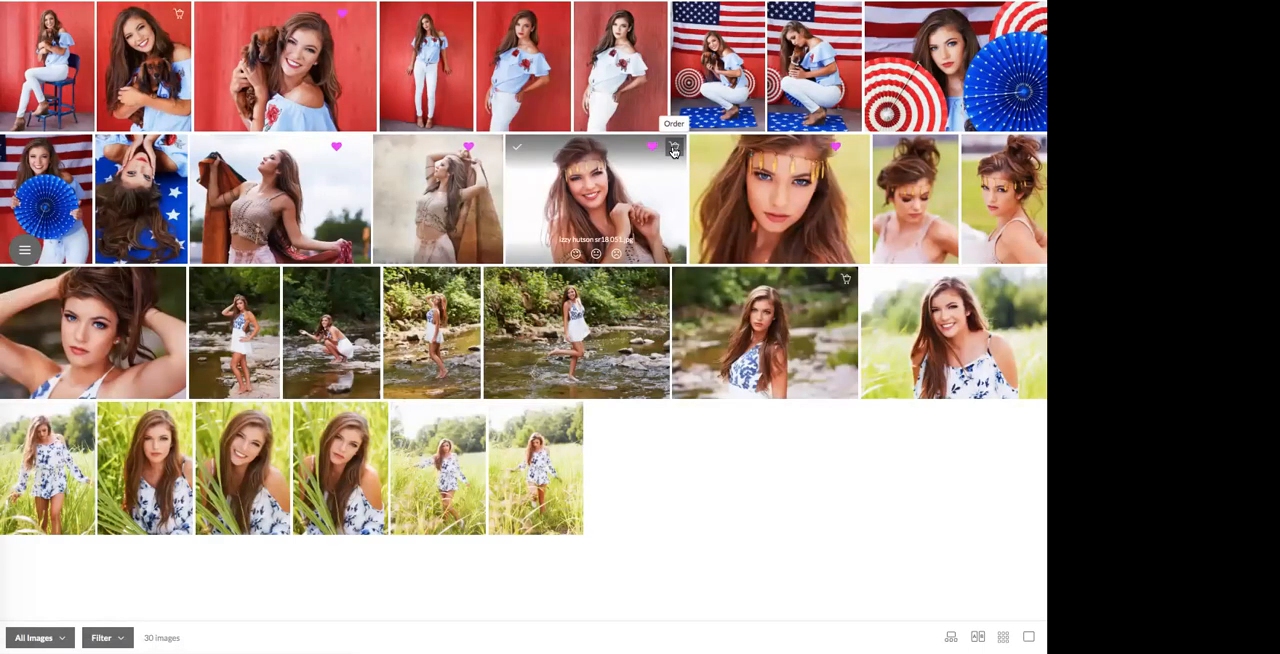
Step: Review the wall collections offered when ordering the smiling headband portrait, and return to the image gallery
{"action": "left_click", "coordinate": [674, 150]}
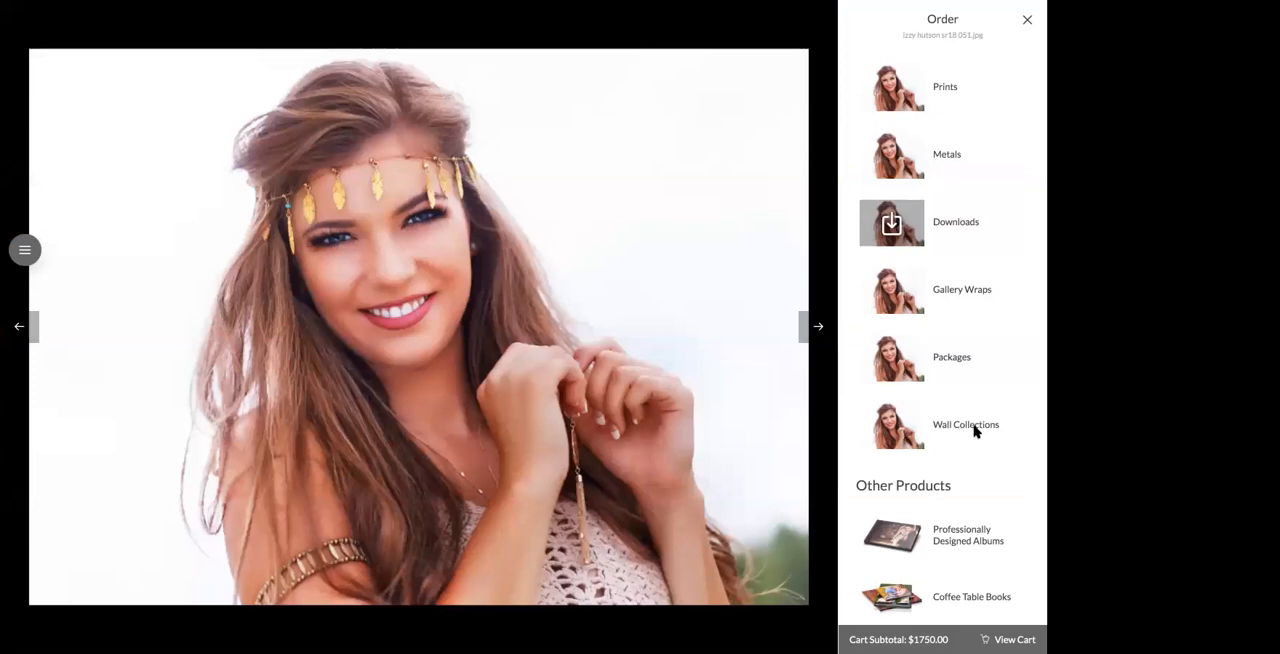
{"action": "left_click", "coordinate": [931, 434]}
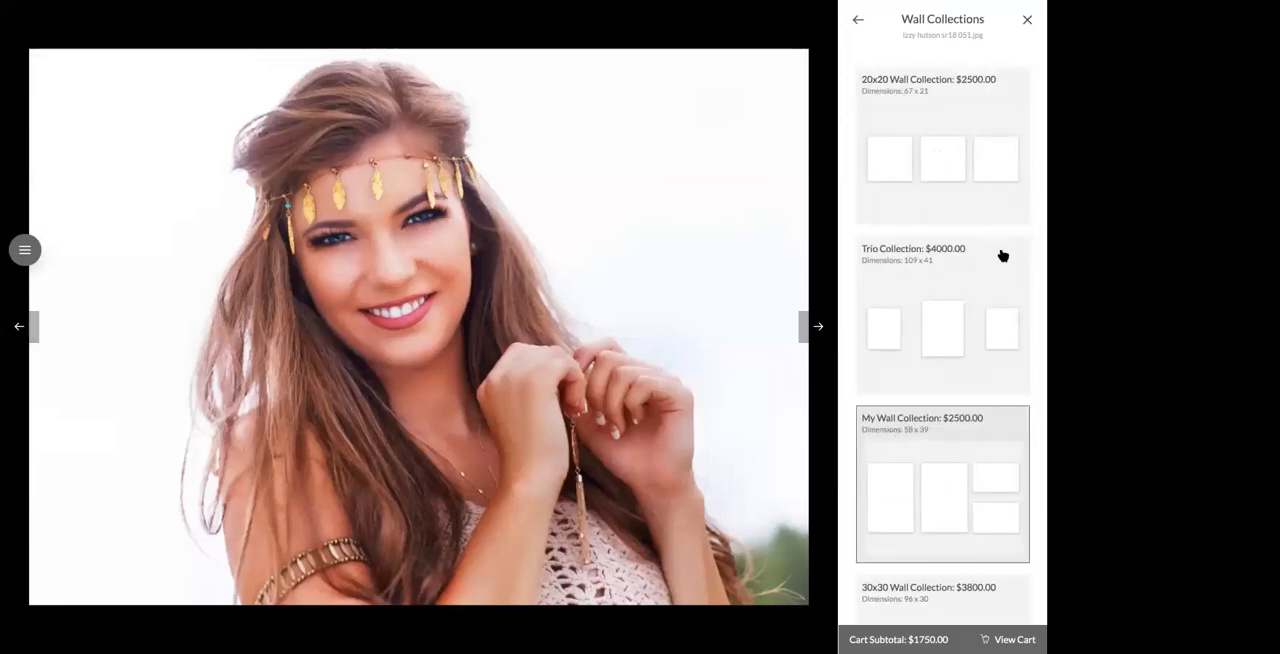
{"action": "scroll", "coordinate": [985, 432], "scroll_direction": "down", "scroll_amount": 1}
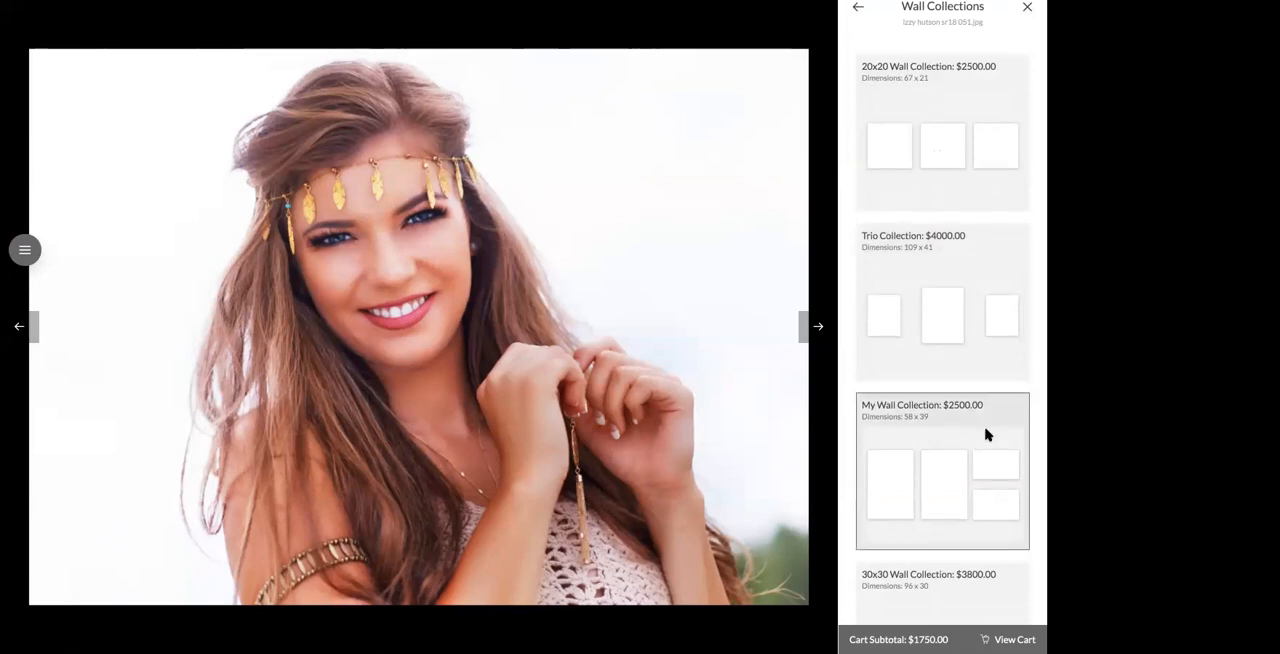
{"action": "scroll", "coordinate": [985, 432], "scroll_direction": "down", "scroll_amount": 2}
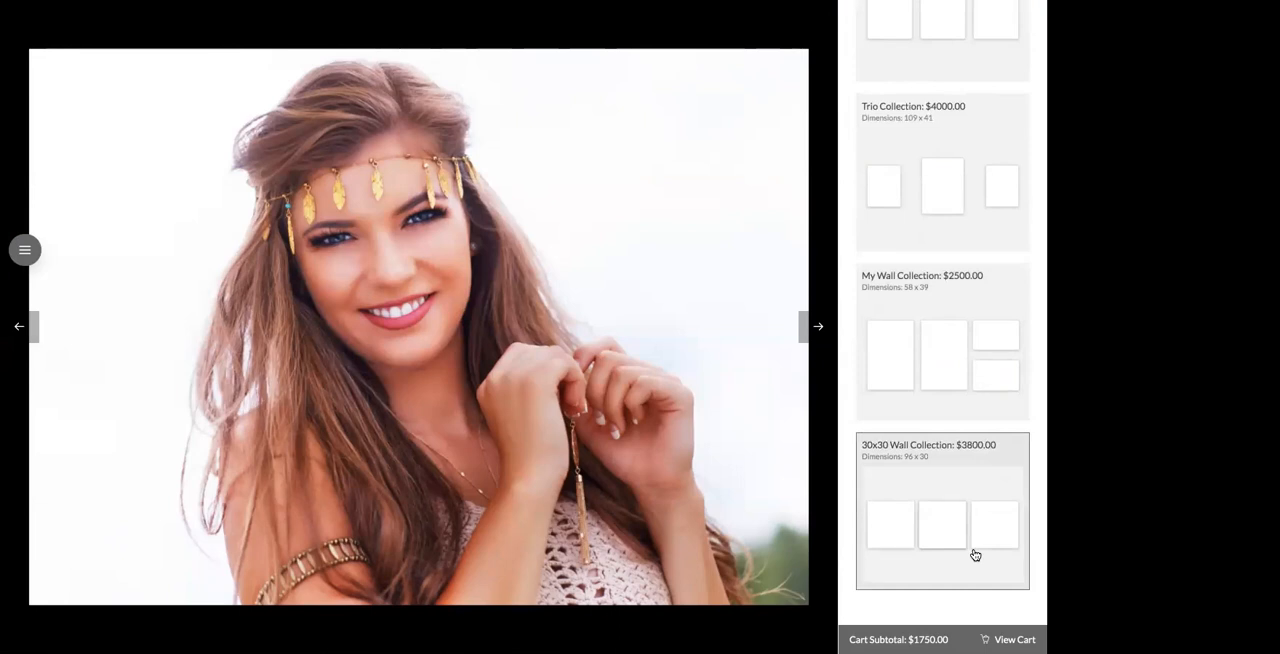
{"action": "scroll", "coordinate": [975, 550], "scroll_direction": "up", "scroll_amount": 3}
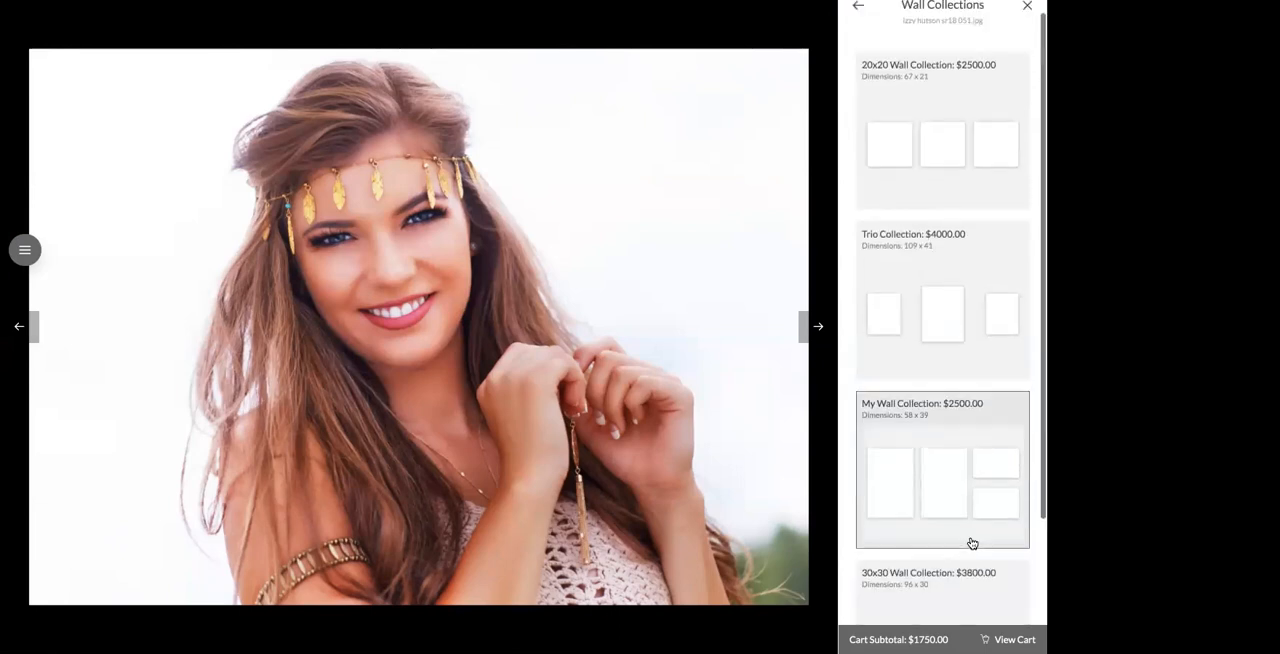
{"action": "left_click", "coordinate": [1026, 19]}
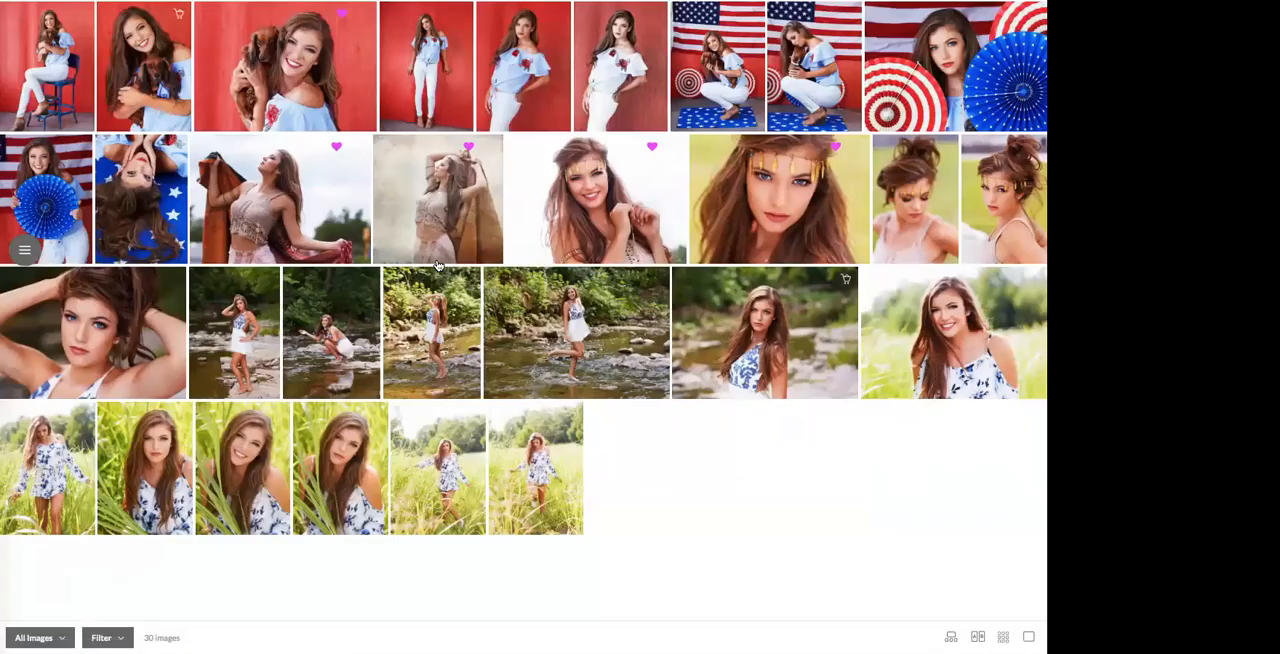
Step: Show only the images in the Wall Art folder
{"action": "left_click", "coordinate": [468, 149]}
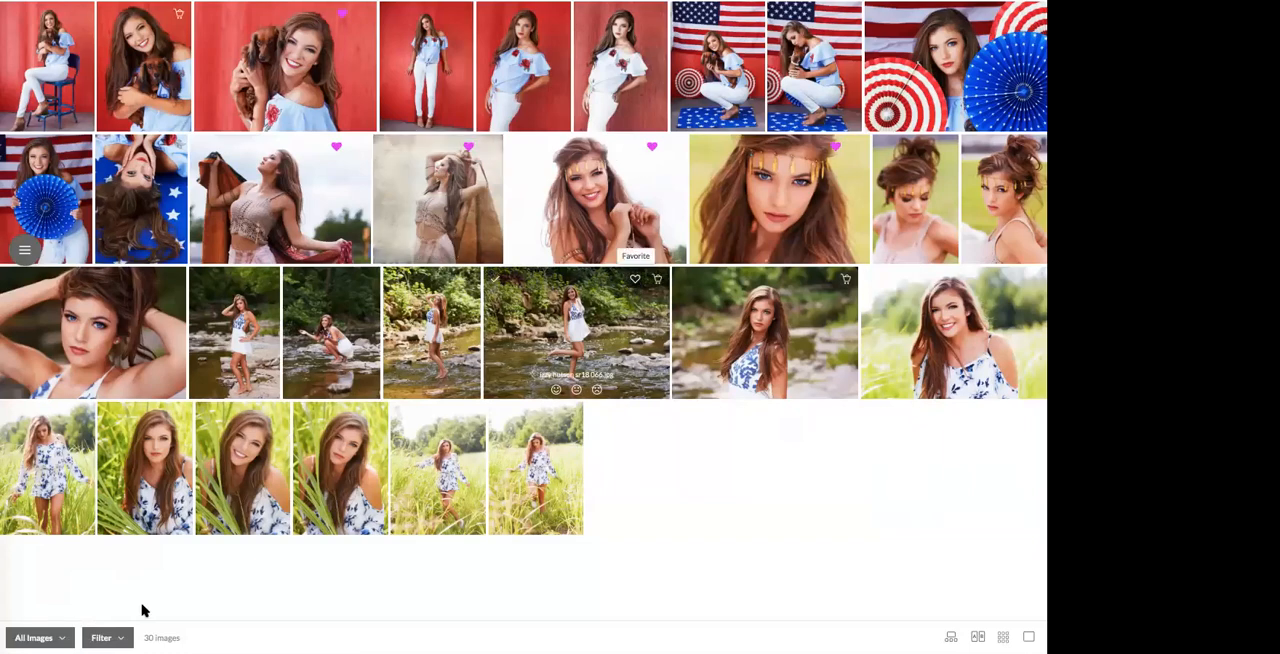
{"action": "left_click", "coordinate": [59, 637]}
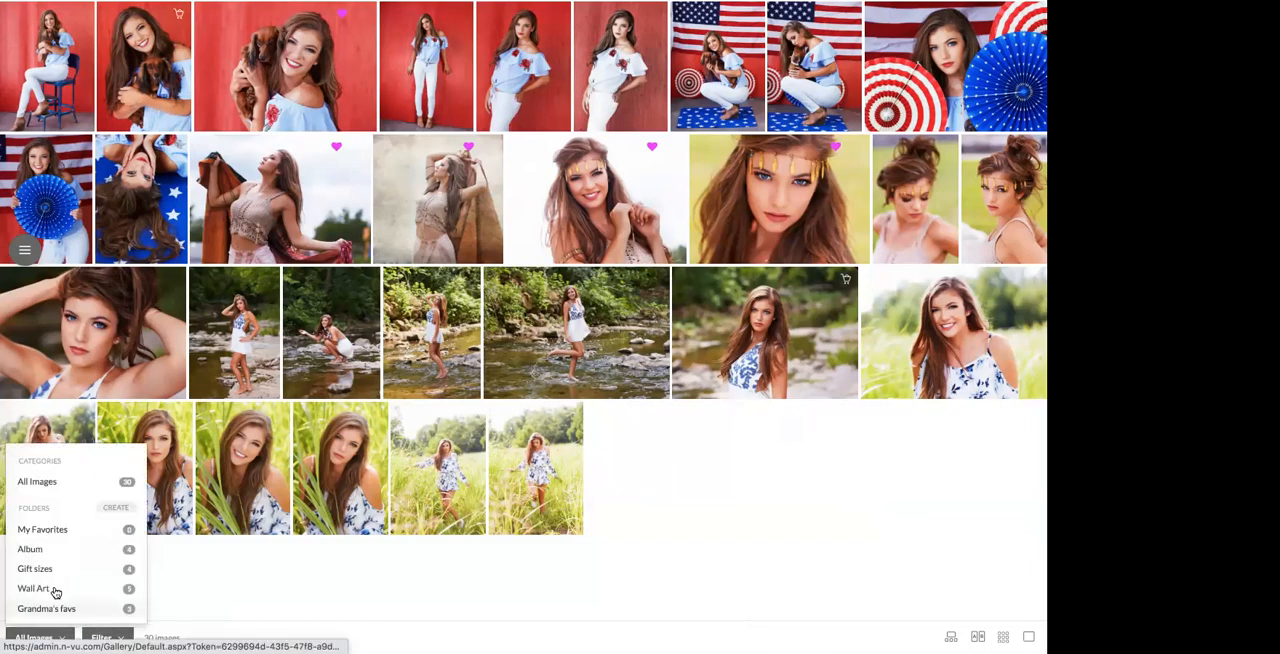
{"action": "left_click", "coordinate": [55, 592]}
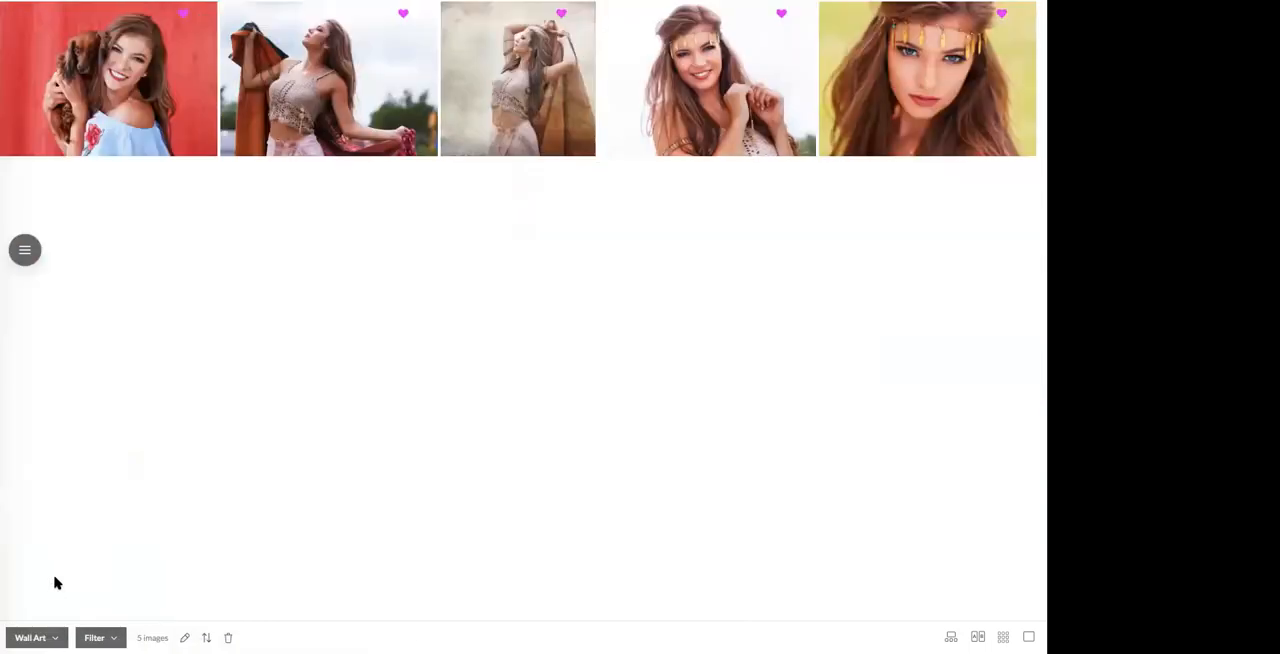
Step: Select the second, third and fourth Wall Art images and order them as a 20x20 Wall Collection
{"action": "mouse_move", "coordinate": [231, 18]}
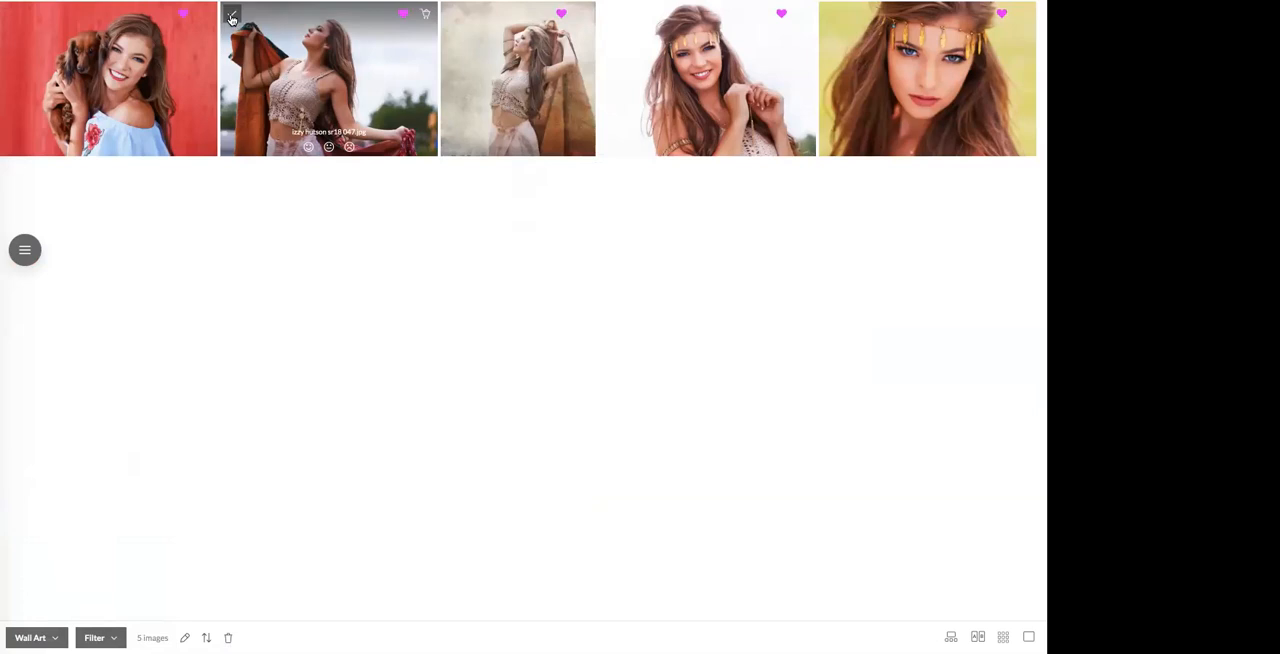
{"action": "left_click", "coordinate": [231, 18]}
{"action": "left_click", "coordinate": [449, 18]}
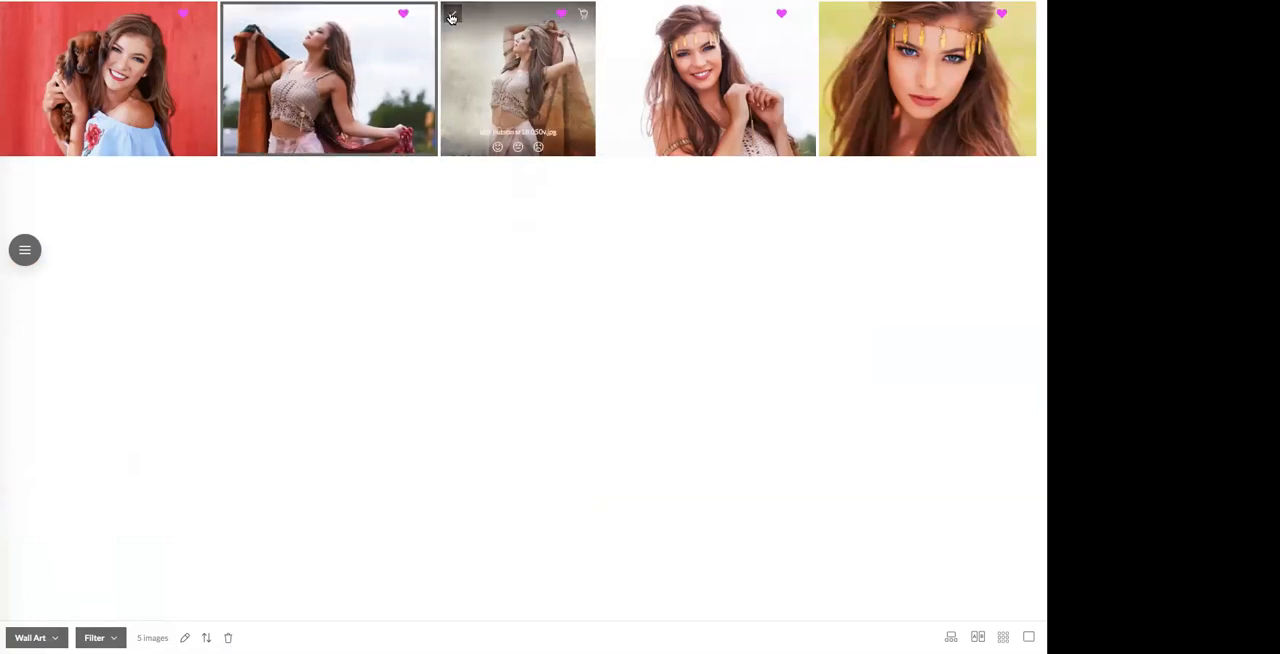
{"action": "left_click", "coordinate": [611, 15]}
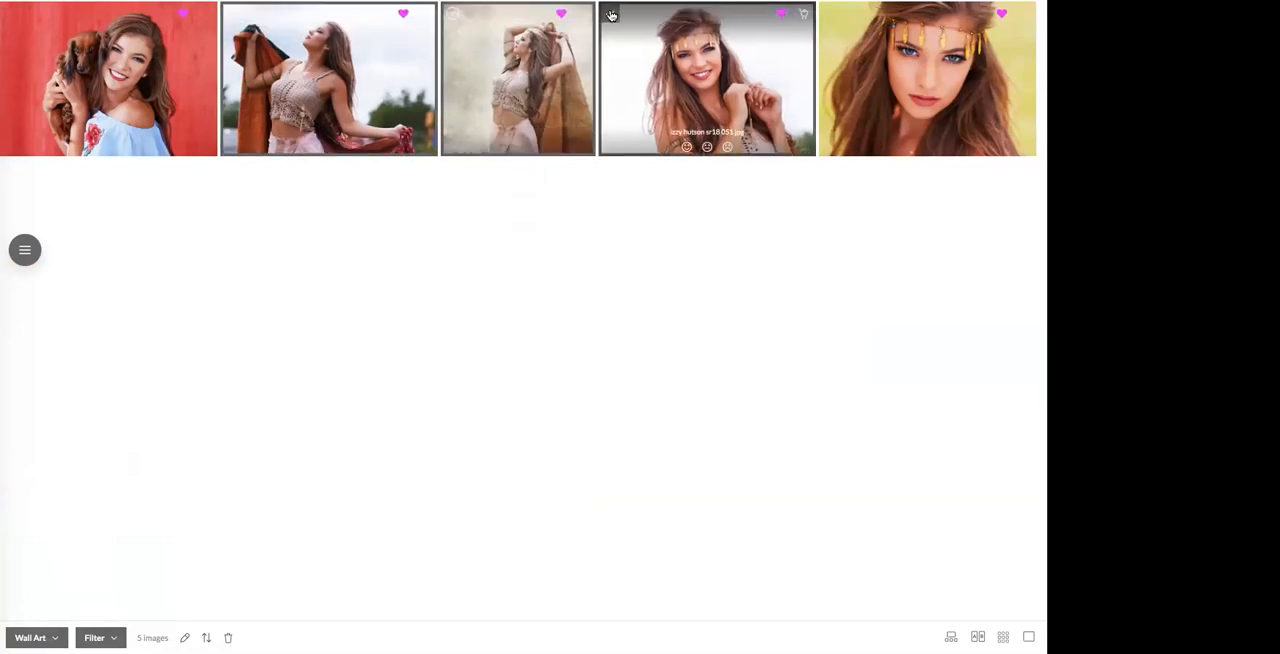
{"action": "left_click", "coordinate": [805, 14]}
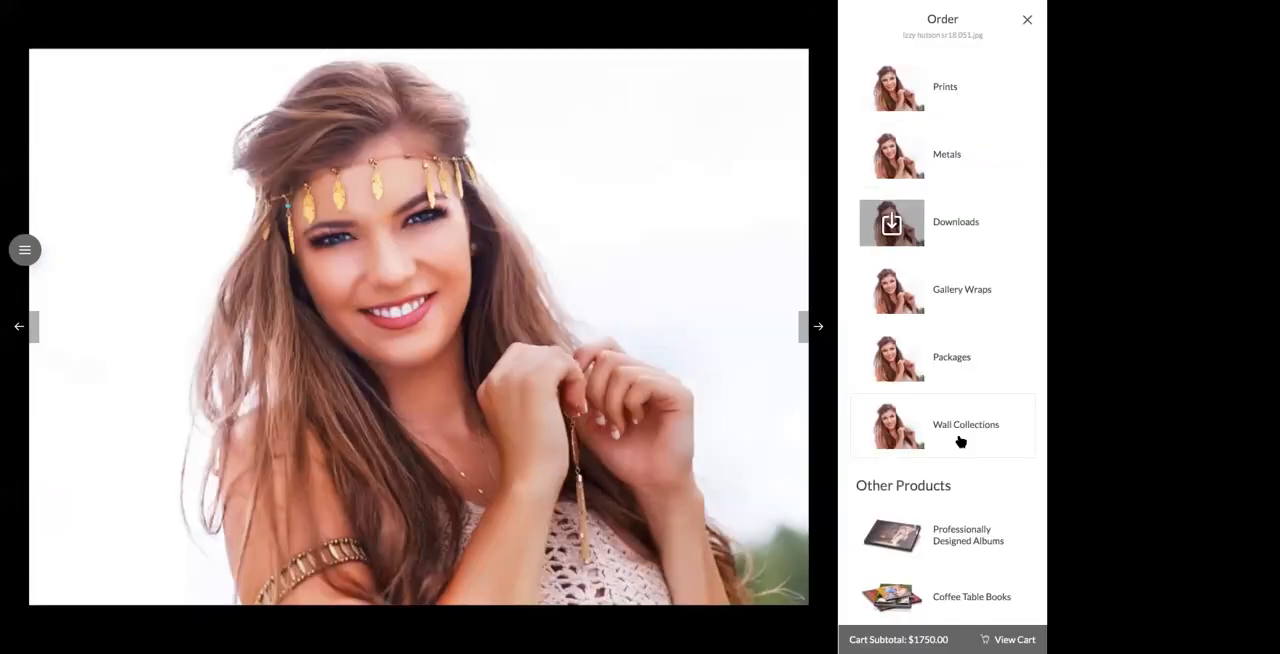
{"action": "left_click", "coordinate": [960, 441]}
{"action": "left_click", "coordinate": [957, 203]}
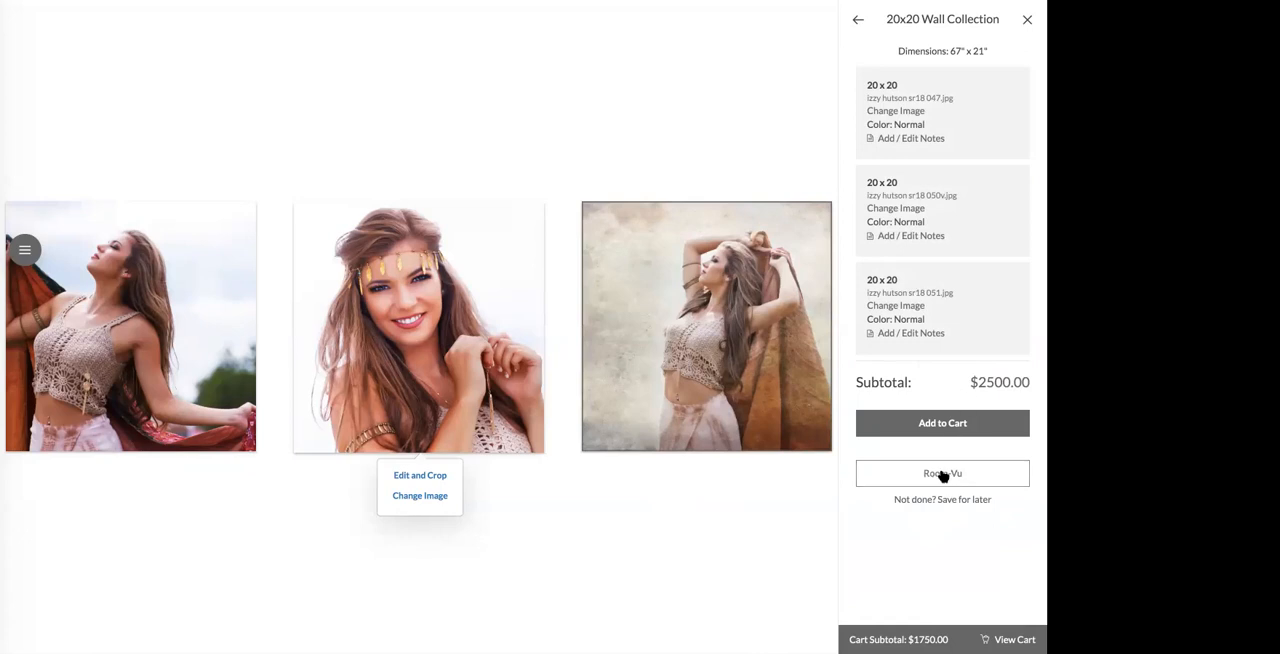
Step: Preview the wall collection in Room-Vu and move the three portraits as a group higher above the headboard
{"action": "left_click", "coordinate": [942, 476]}
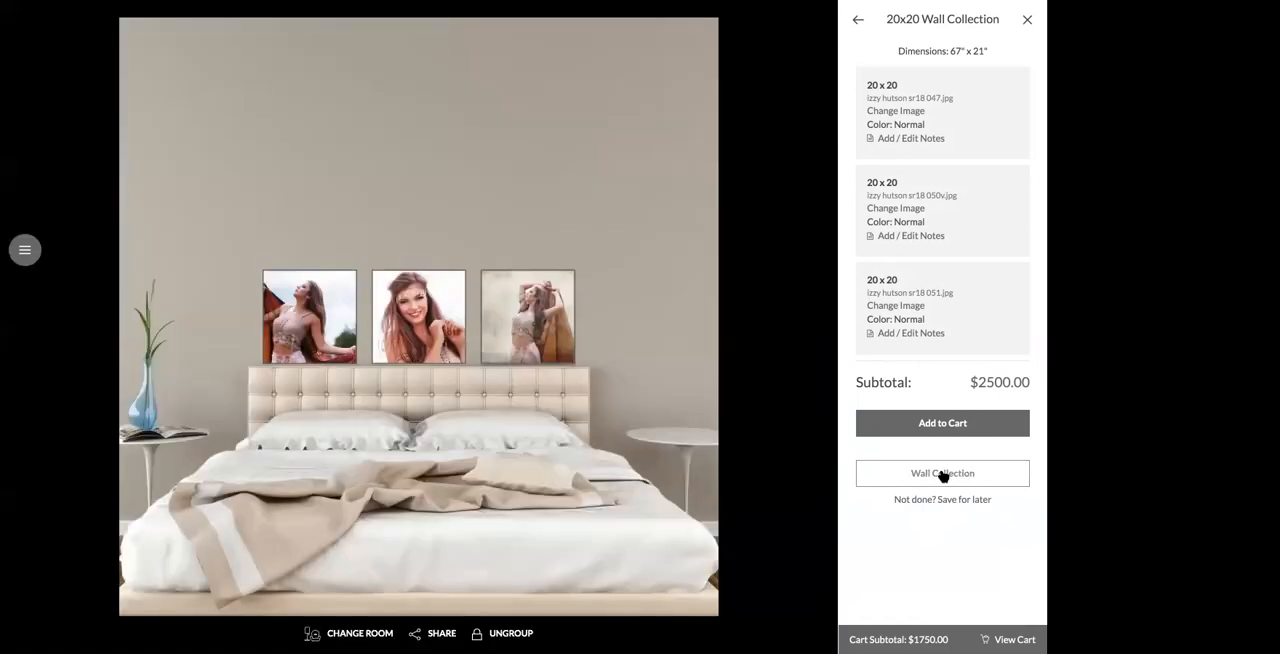
{"action": "left_click", "coordinate": [526, 208]}
{"action": "left_click_drag", "start_coordinate": [526, 205], "coordinate": [527, 217]}
{"action": "left_click", "coordinate": [597, 237]}
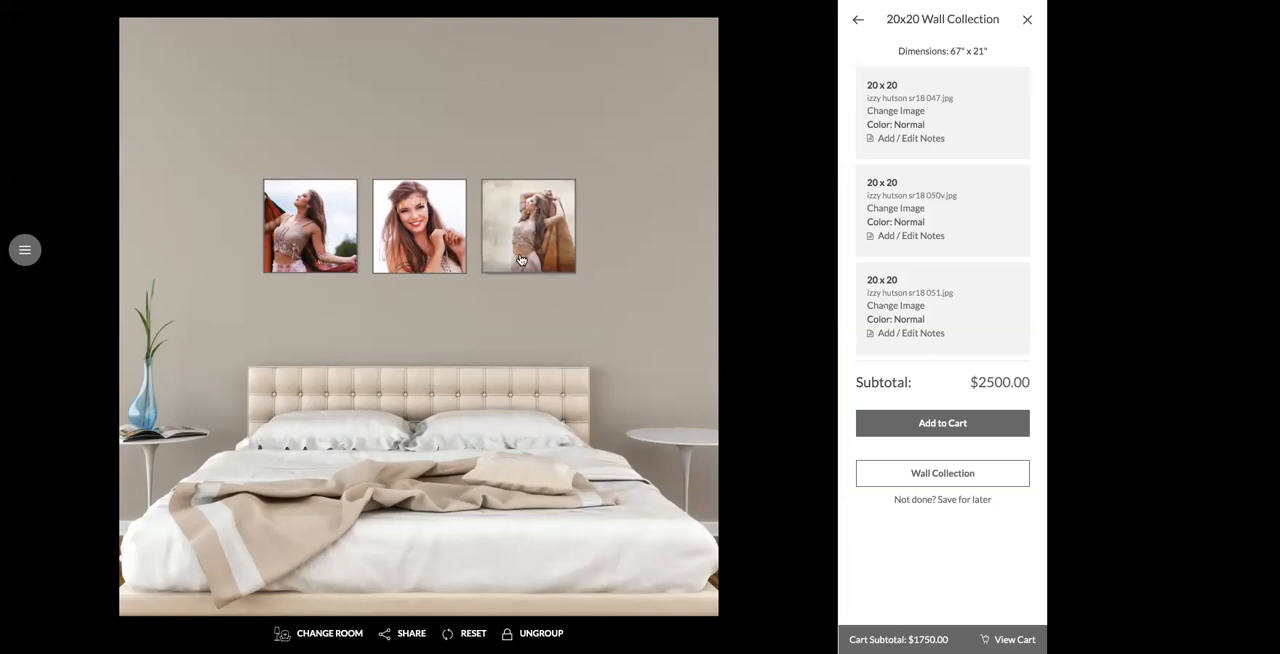
{"action": "left_click_drag", "start_coordinate": [521, 260], "coordinate": [521, 284]}
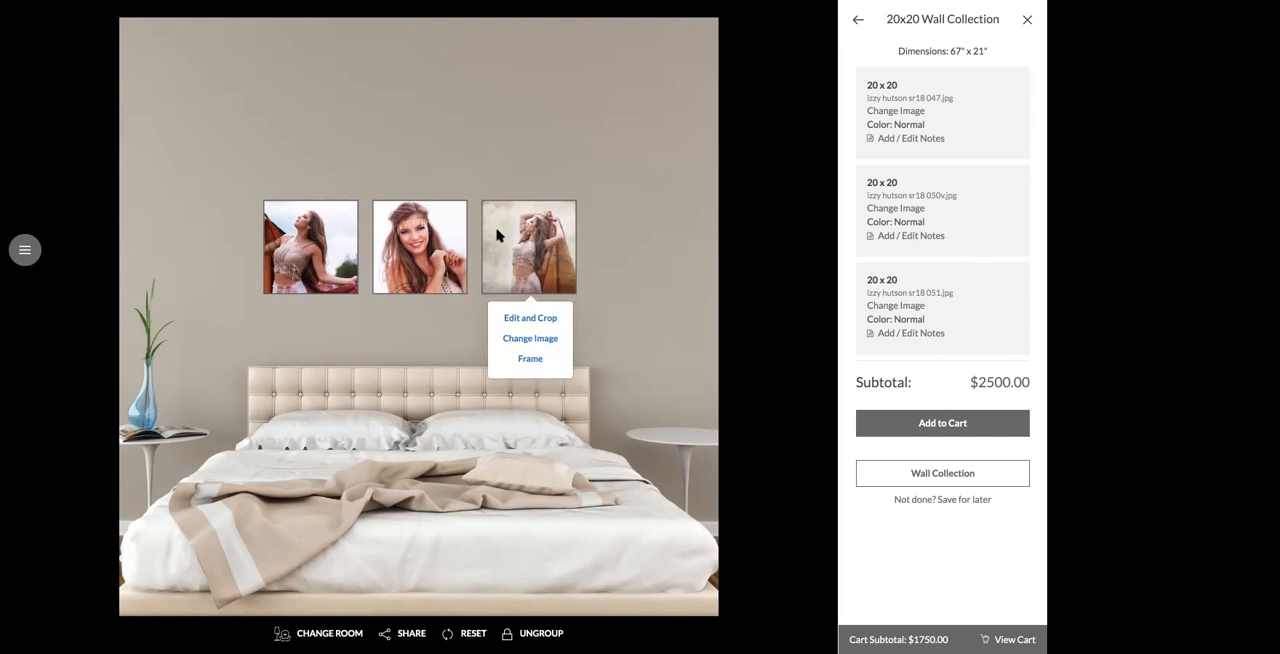
Step: Add a frame preview to the rightmost portrait, apply it to all items on the wall, and set the matte to 1.5"
{"action": "left_click", "coordinate": [532, 360]}
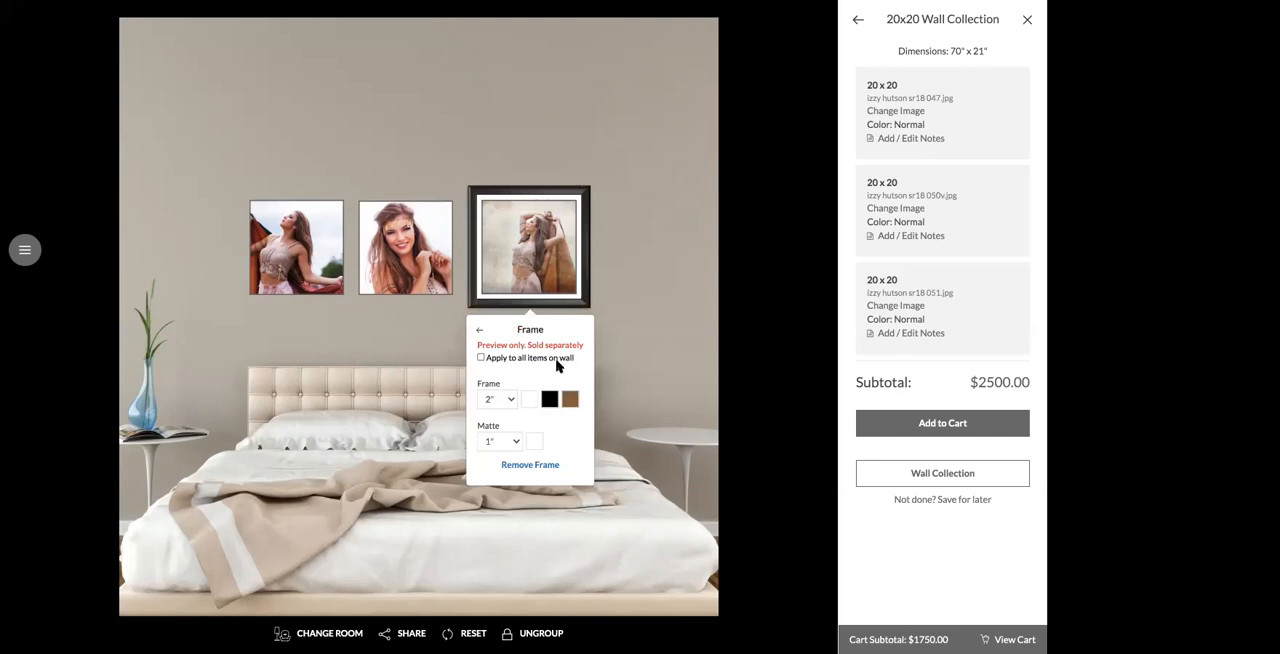
{"action": "left_click", "coordinate": [481, 358]}
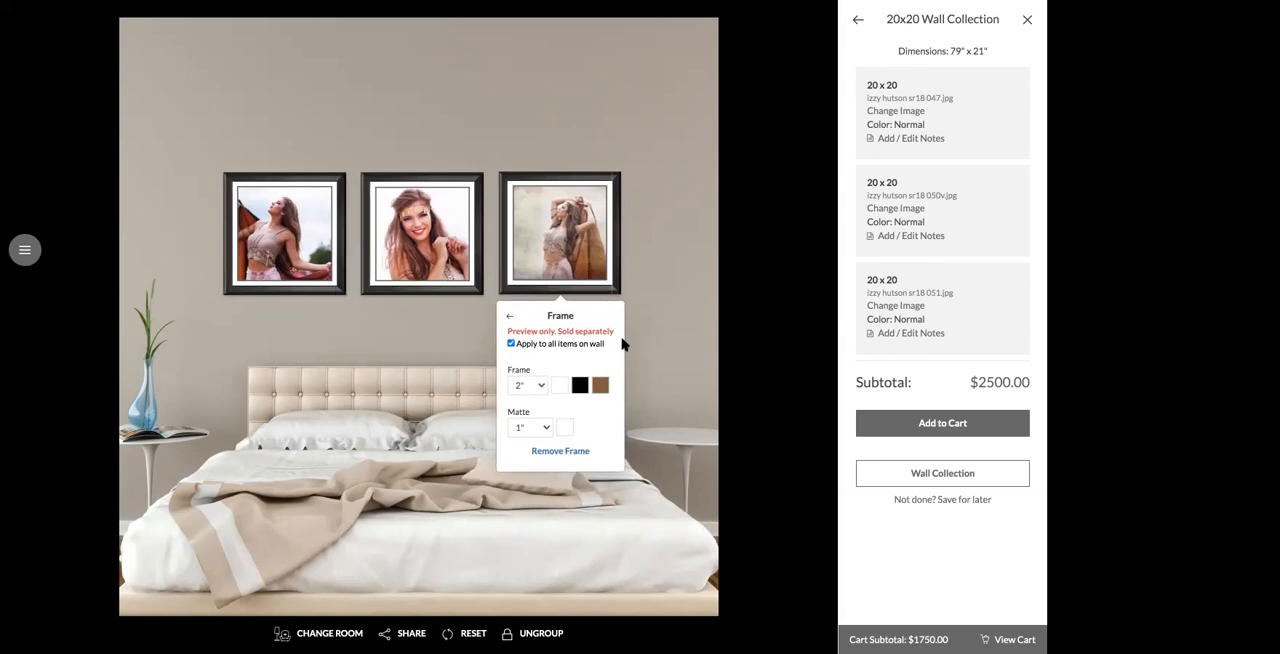
{"action": "left_click", "coordinate": [541, 428]}
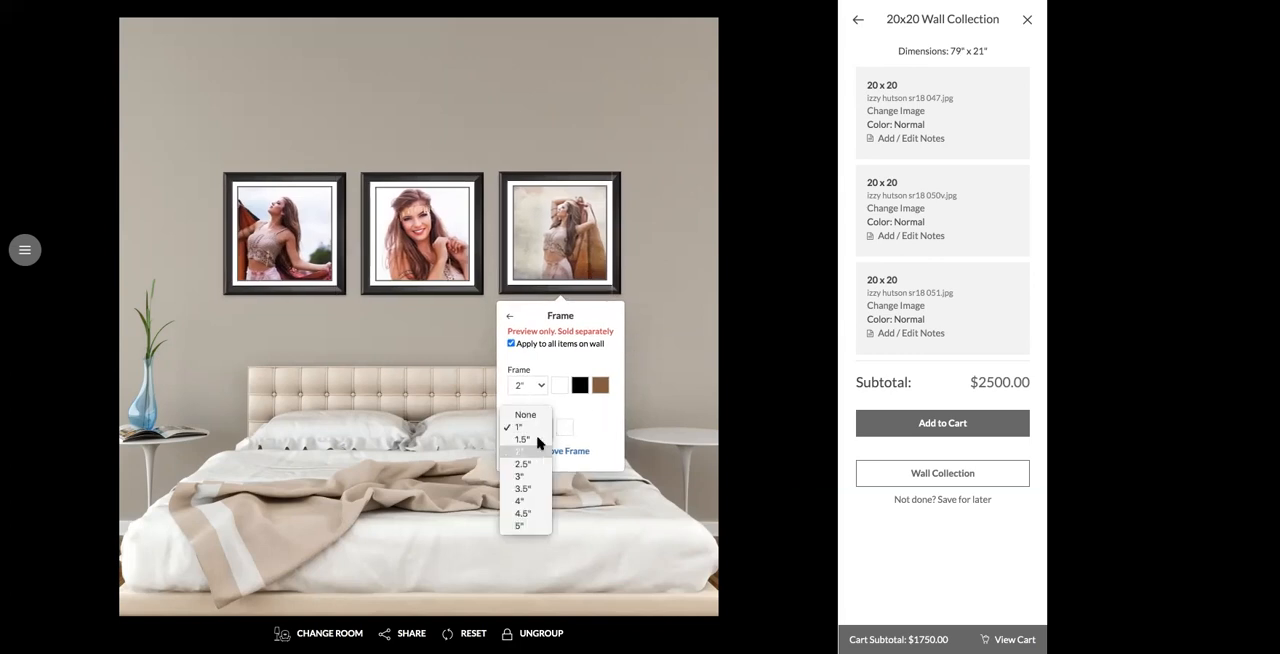
{"action": "left_click", "coordinate": [538, 440]}
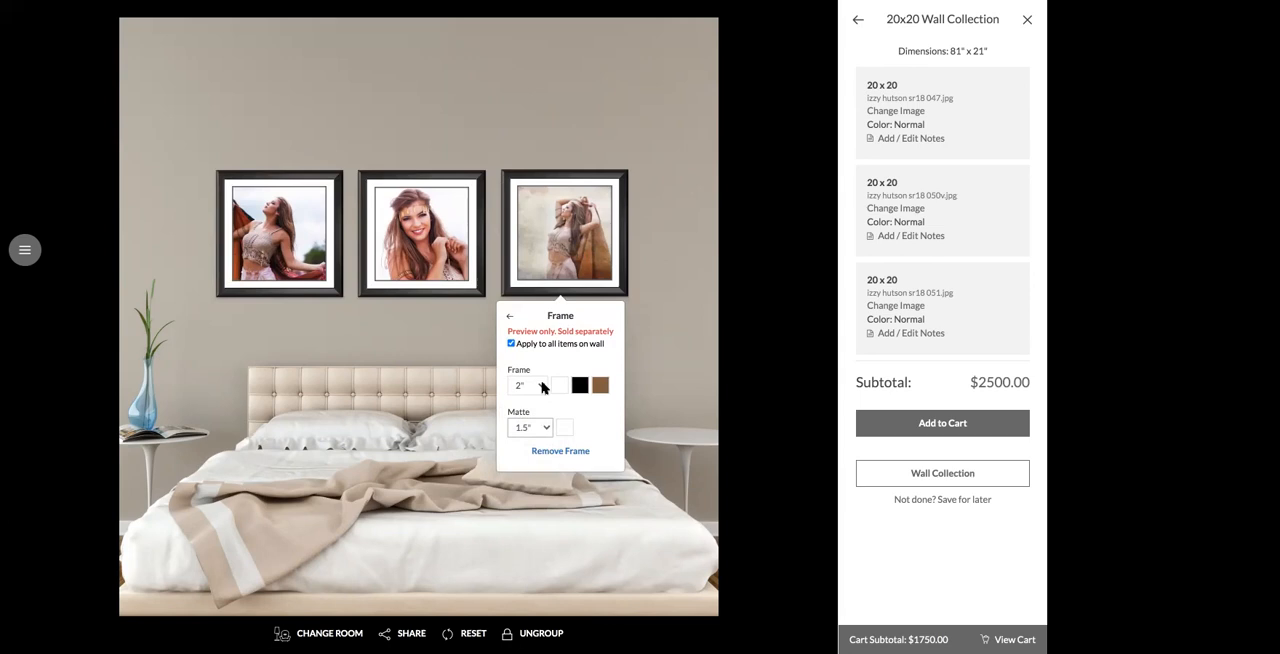
{"action": "left_click", "coordinate": [660, 339]}
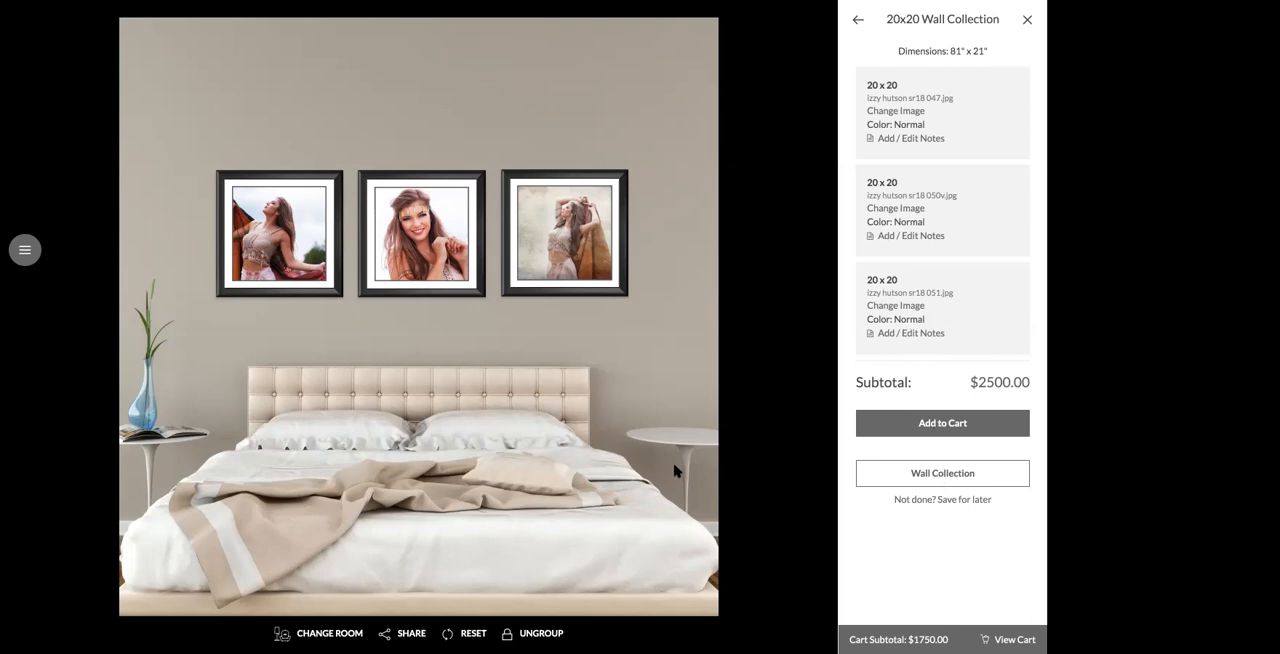
{"action": "left_click", "coordinate": [427, 262]}
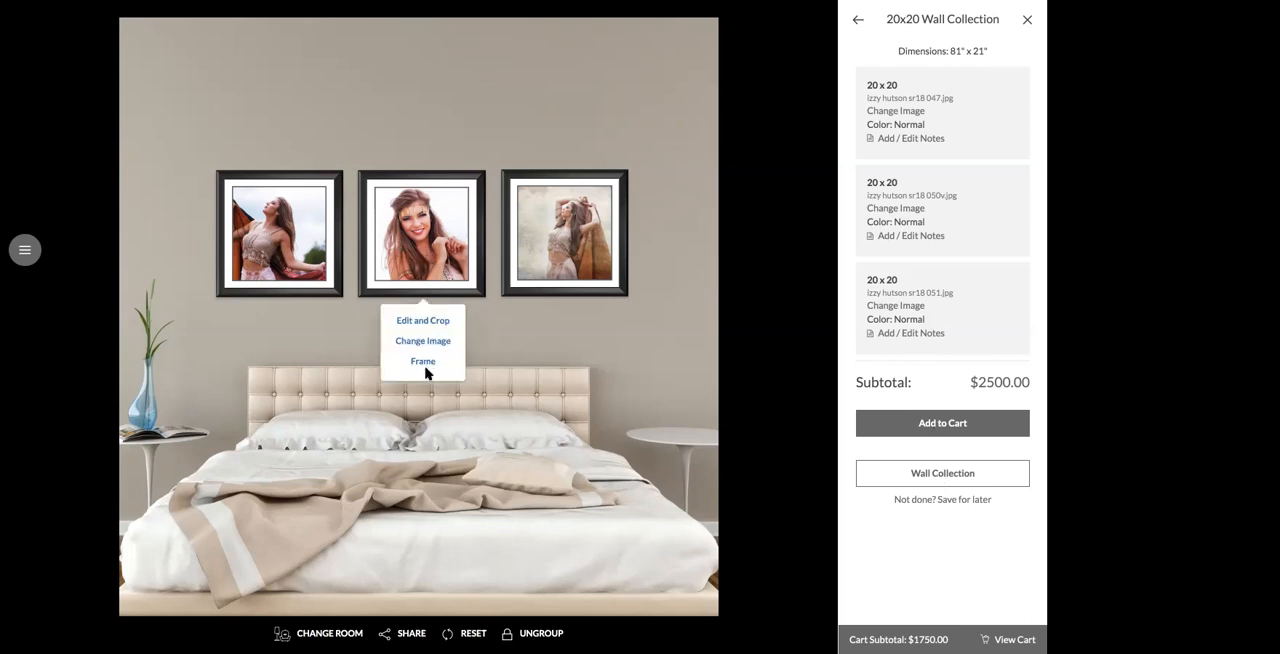
{"action": "left_click", "coordinate": [370, 316]}
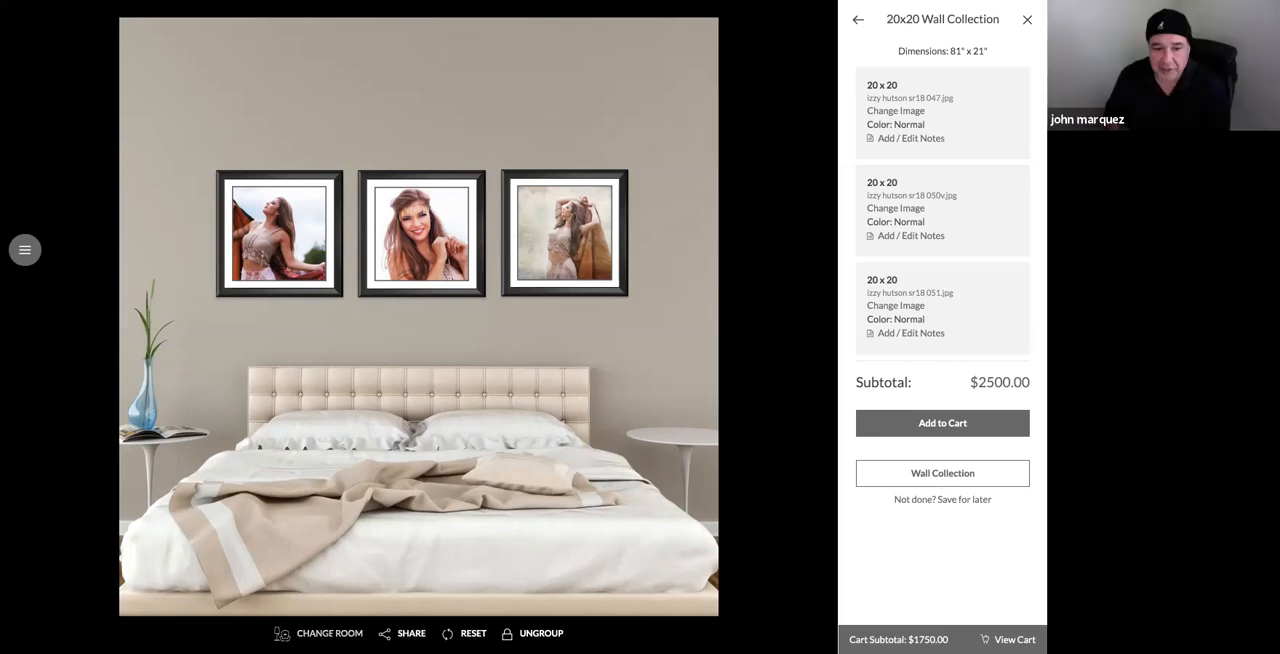
Step: Look through the room backgrounds available for the preview, and close the selection without changing the room
{"action": "left_click", "coordinate": [318, 633]}
{"action": "scroll", "coordinate": [455, 285], "scroll_direction": "down", "scroll_amount": 3}
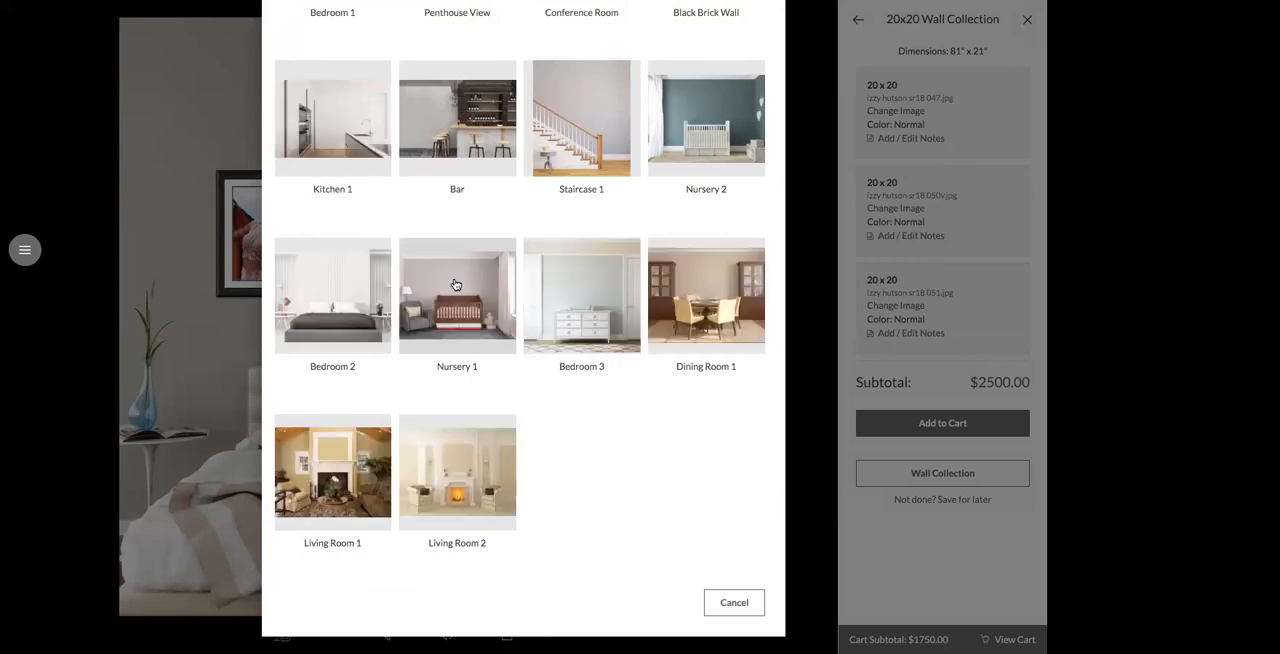
{"action": "scroll", "coordinate": [455, 285], "scroll_direction": "up", "scroll_amount": 3}
{"action": "scroll", "coordinate": [455, 285], "scroll_direction": "up", "scroll_amount": 3}
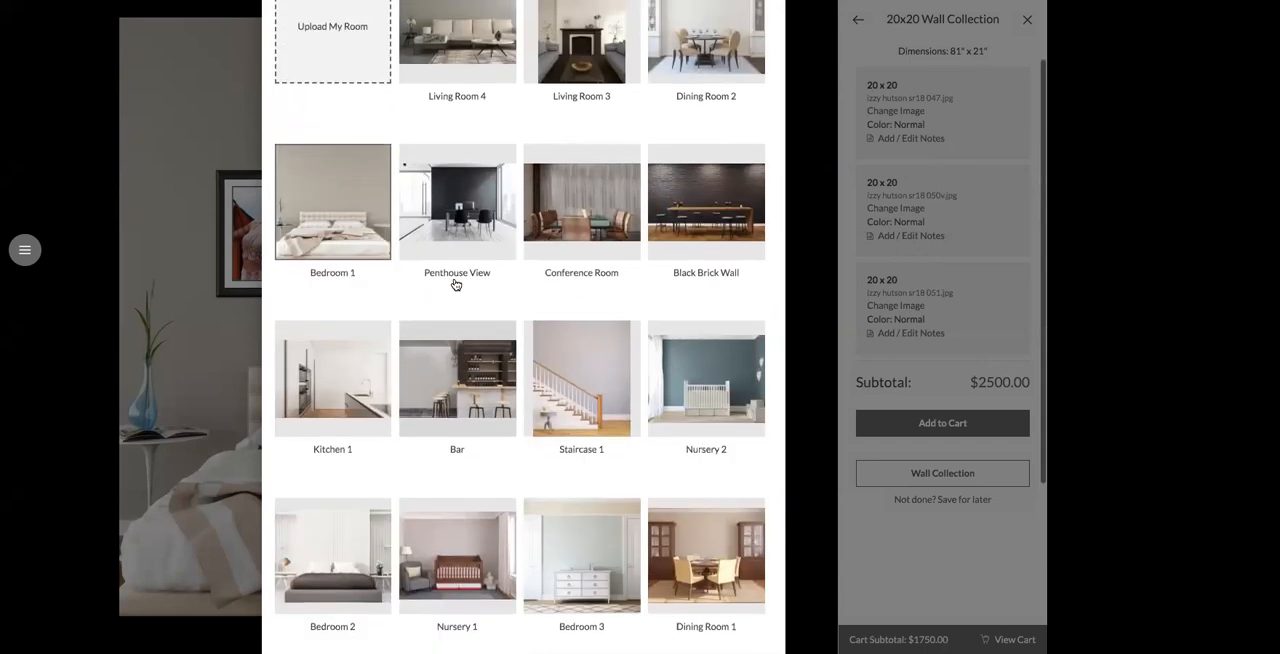
{"action": "scroll", "coordinate": [455, 285], "scroll_direction": "down", "scroll_amount": 3}
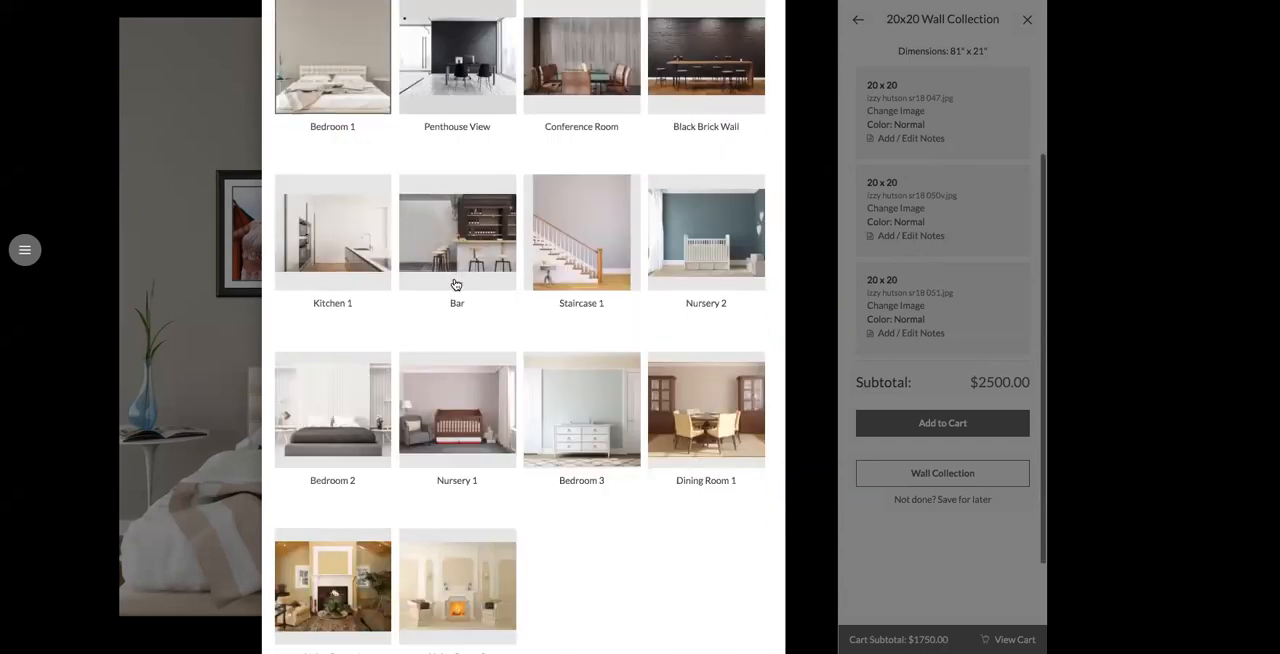
{"action": "scroll", "coordinate": [455, 285], "scroll_direction": "up", "scroll_amount": 3}
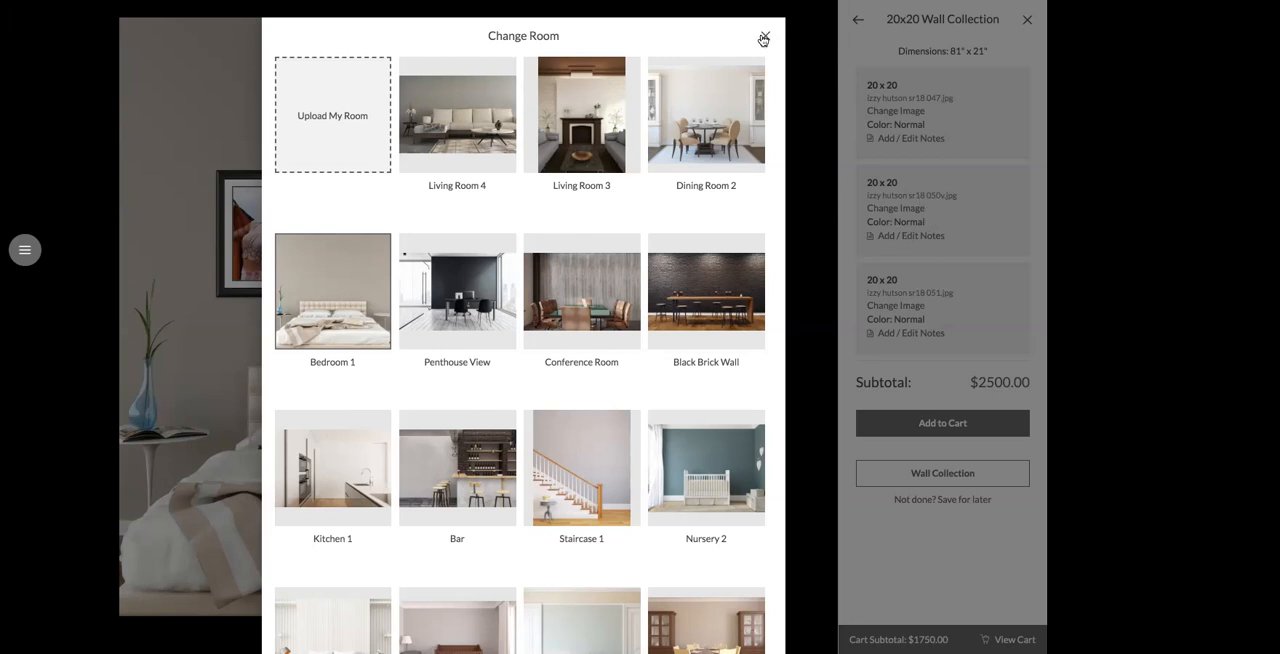
{"action": "left_click", "coordinate": [763, 39]}
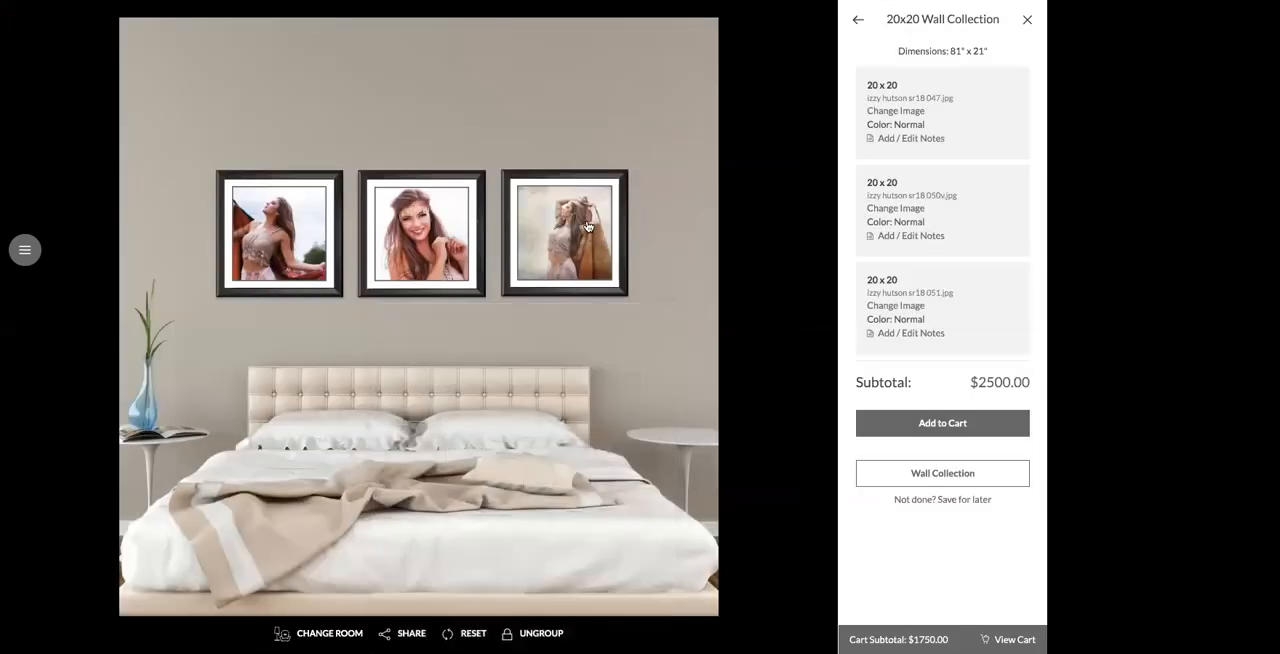
Step: Change the preview room to Living Room 4 and open the frame options for the rightmost portrait
{"action": "left_click", "coordinate": [340, 632]}
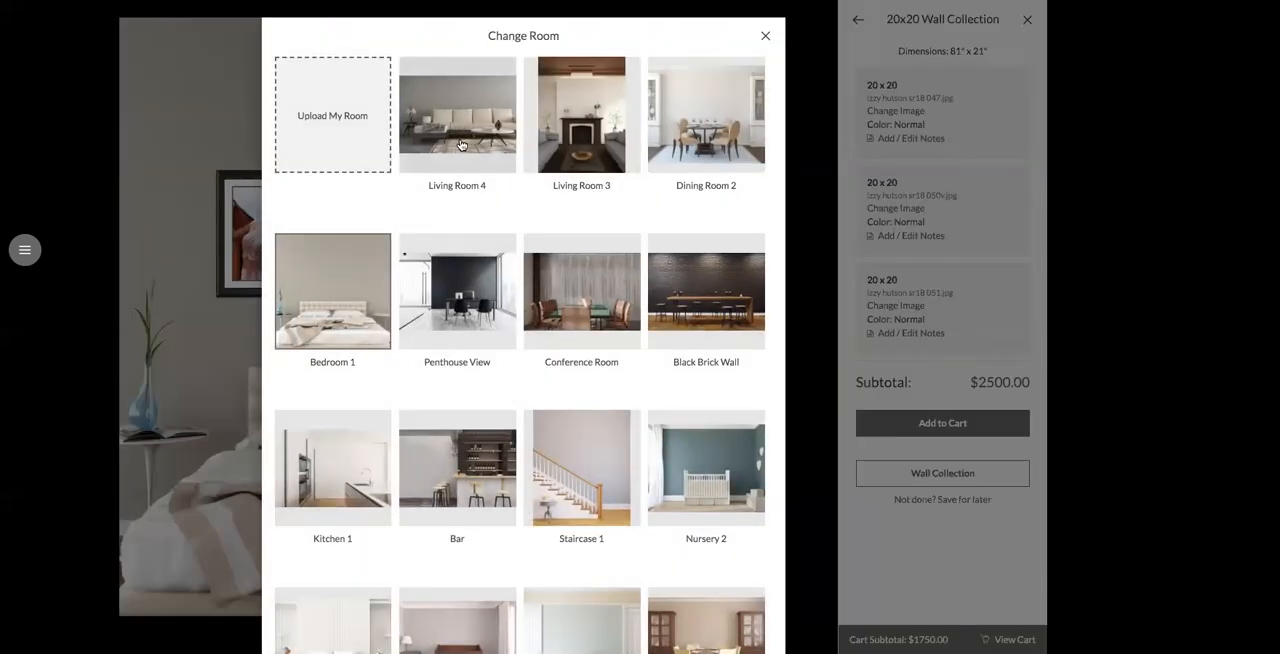
{"action": "left_click", "coordinate": [461, 145]}
{"action": "left_click", "coordinate": [637, 117]}
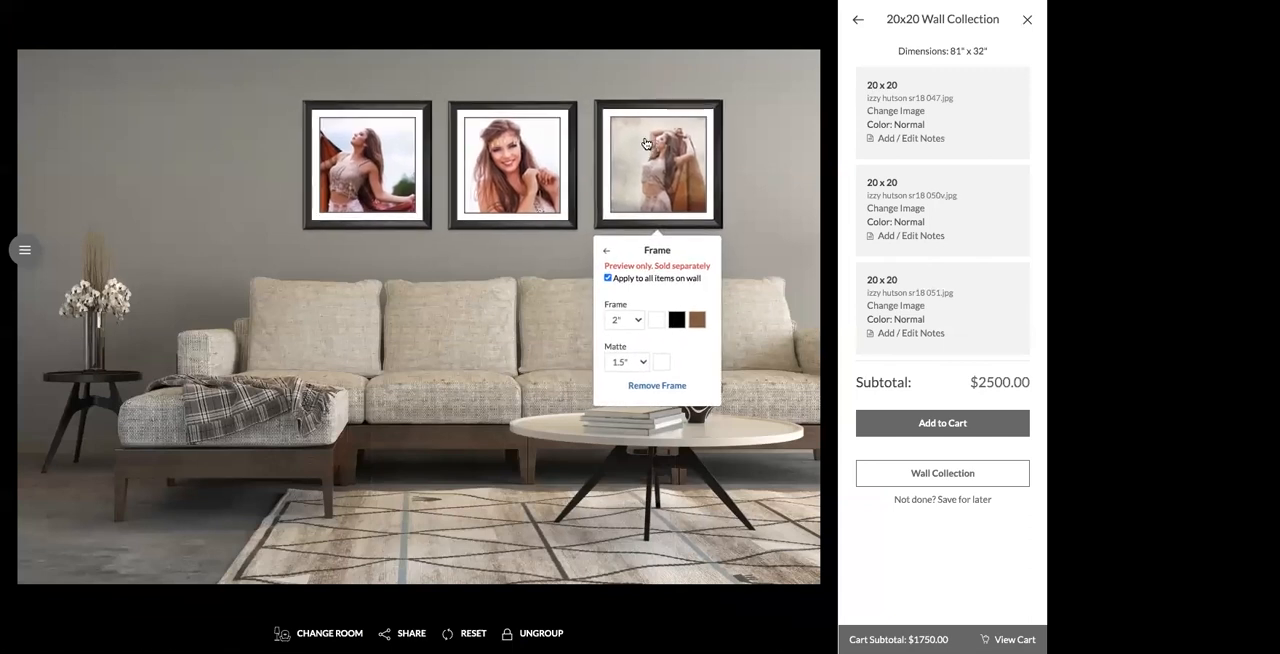
Step: Close the frame options and review both room upload calibration methods, paper sheet and measured object, before returning to the living room preview
{"action": "left_click", "coordinate": [779, 223]}
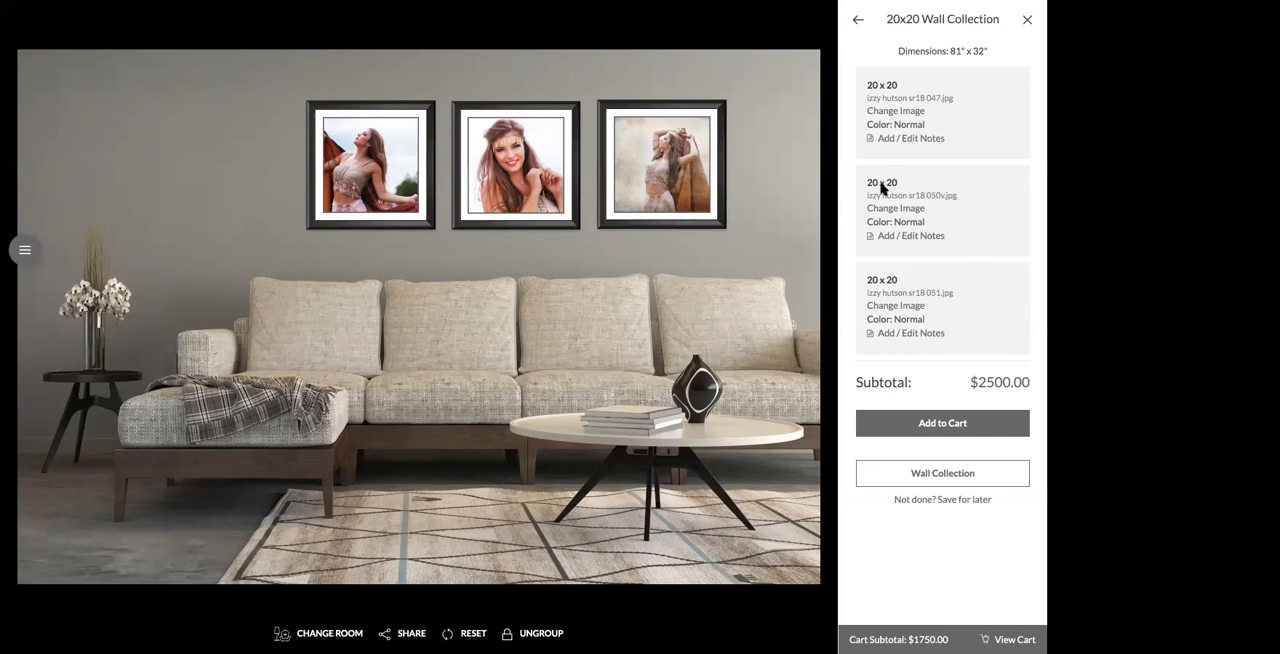
{"action": "left_click", "coordinate": [325, 634]}
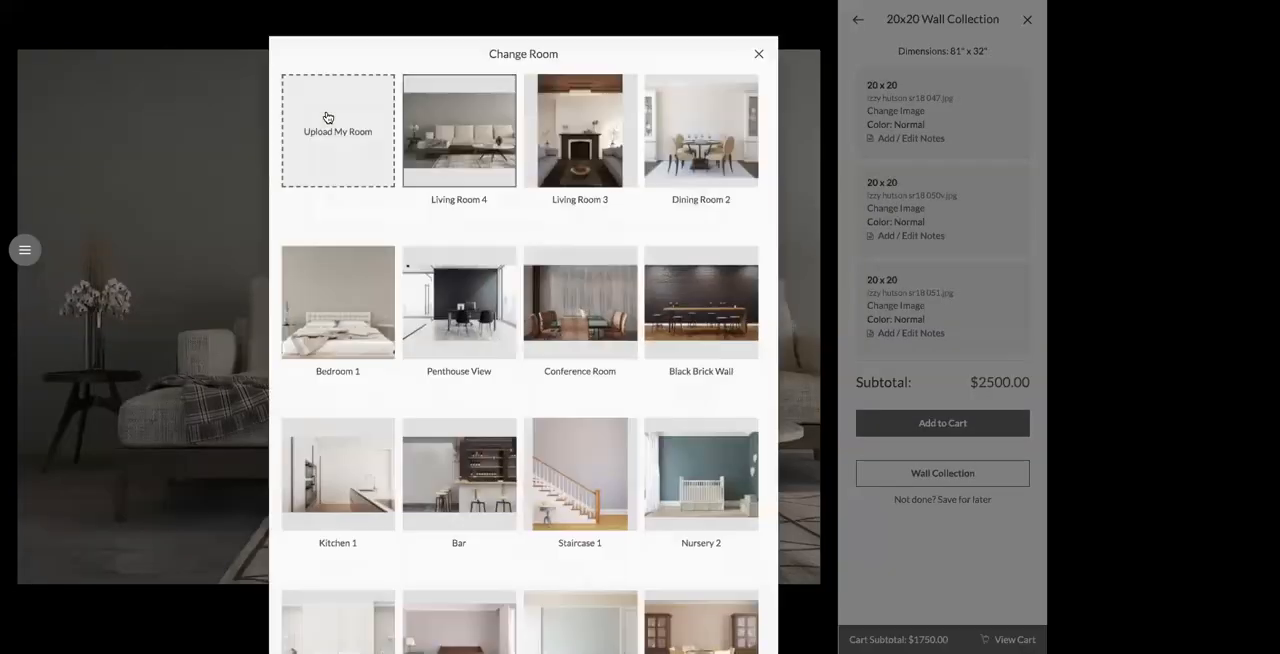
{"action": "left_click", "coordinate": [328, 117]}
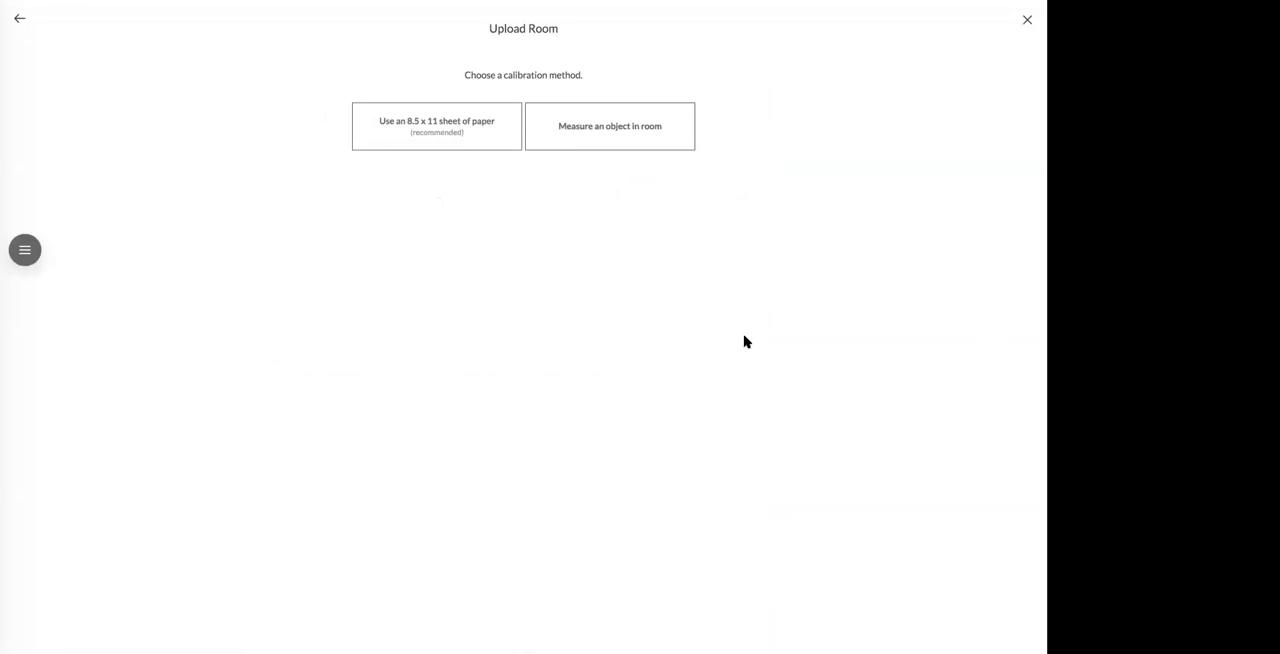
{"action": "left_click", "coordinate": [442, 126]}
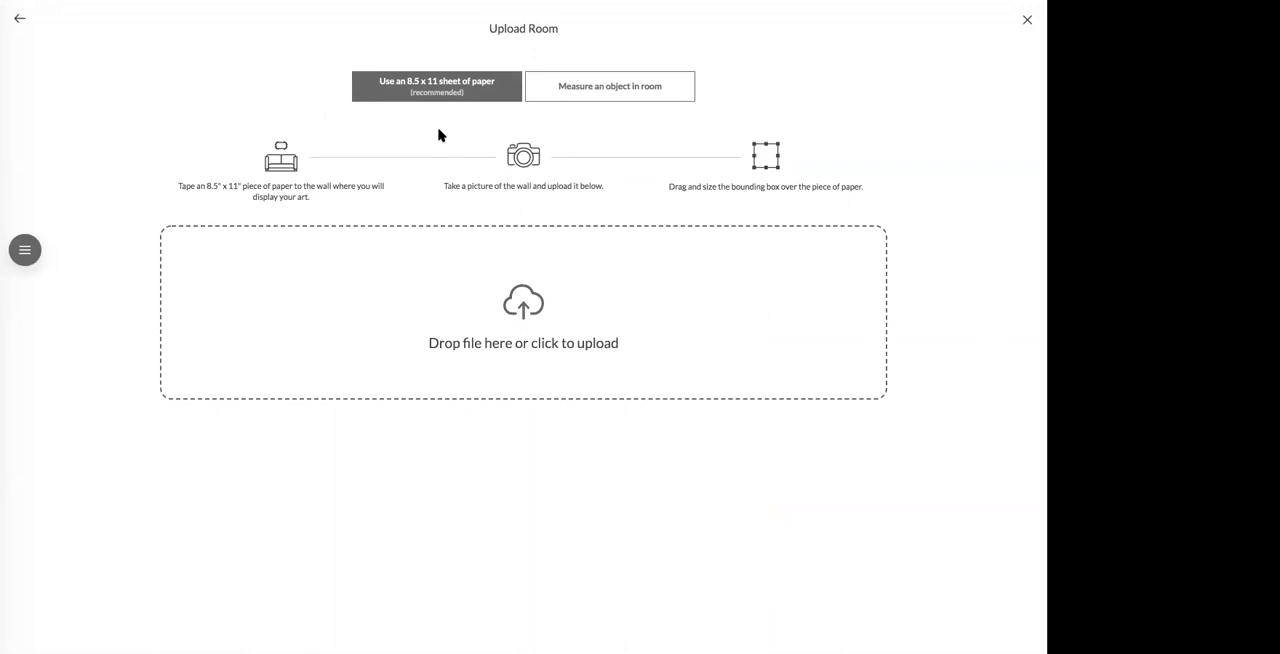
{"action": "left_click", "coordinate": [605, 91]}
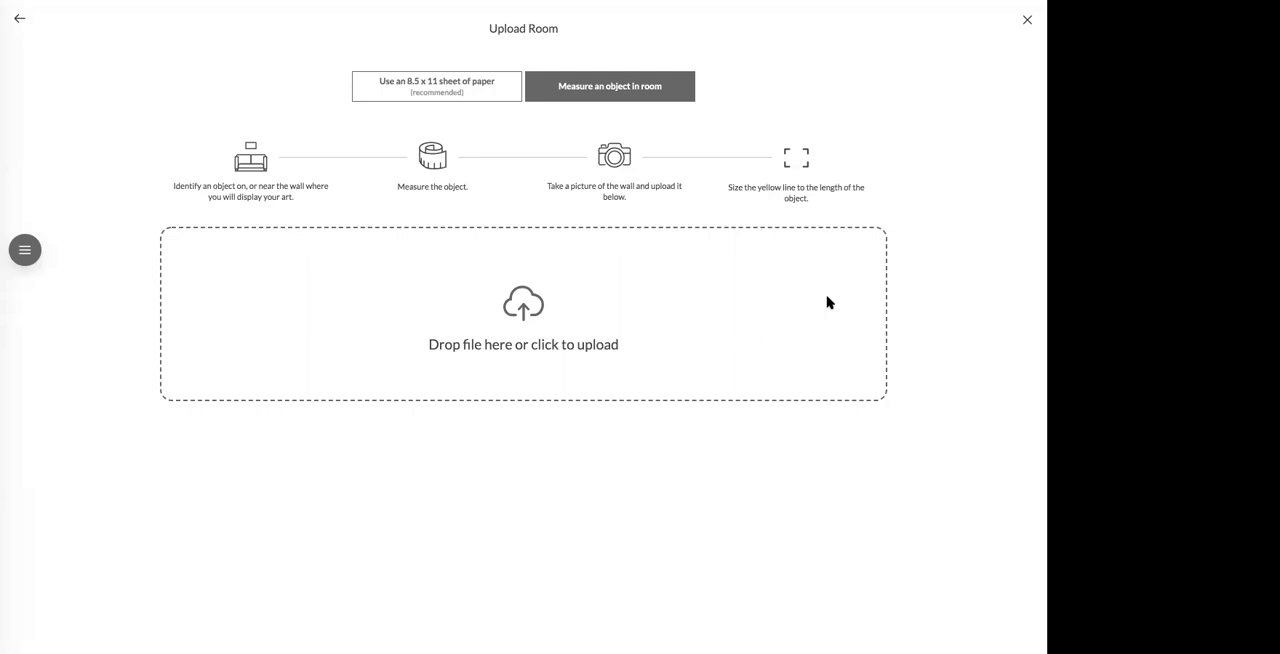
{"action": "left_click", "coordinate": [427, 96]}
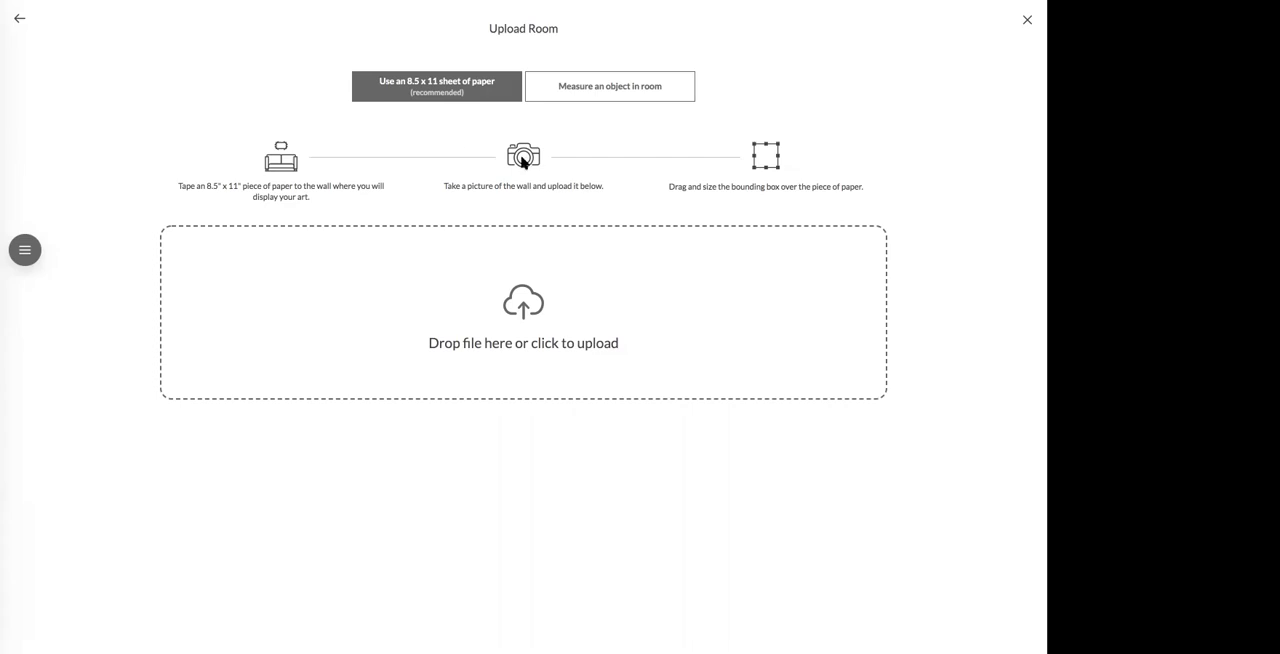
{"action": "left_click", "coordinate": [14, 18]}
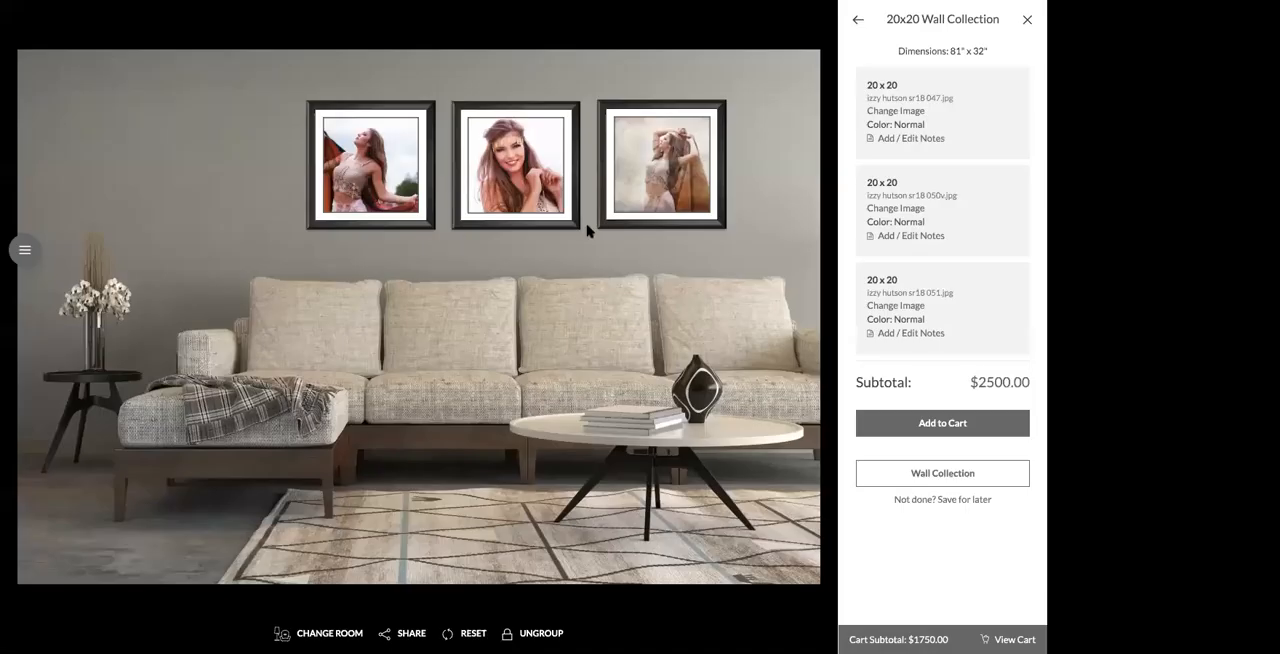
Step: Reposition the wall group above the sofa, ungroup it to shift the rightmost portrait closer to the middle one, and regroup the portraits
{"action": "left_click", "coordinate": [624, 202]}
{"action": "left_click_drag", "start_coordinate": [625, 202], "coordinate": [635, 201]}
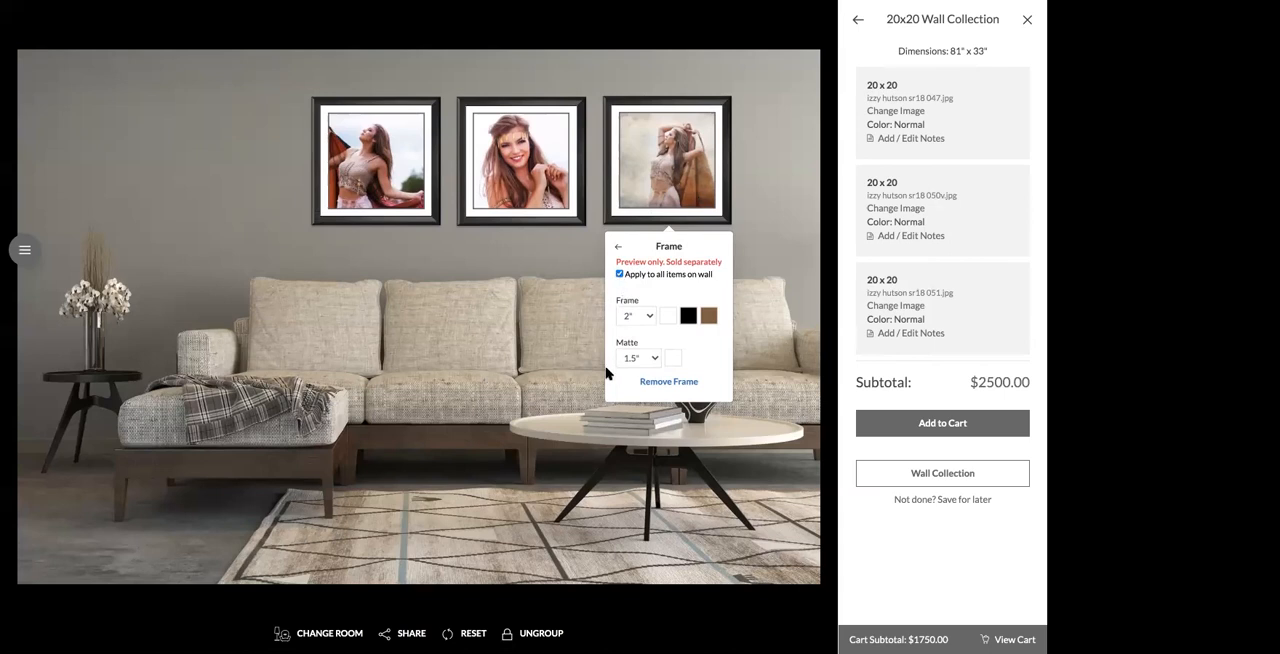
{"action": "left_click", "coordinate": [554, 264]}
{"action": "left_click", "coordinate": [547, 635]}
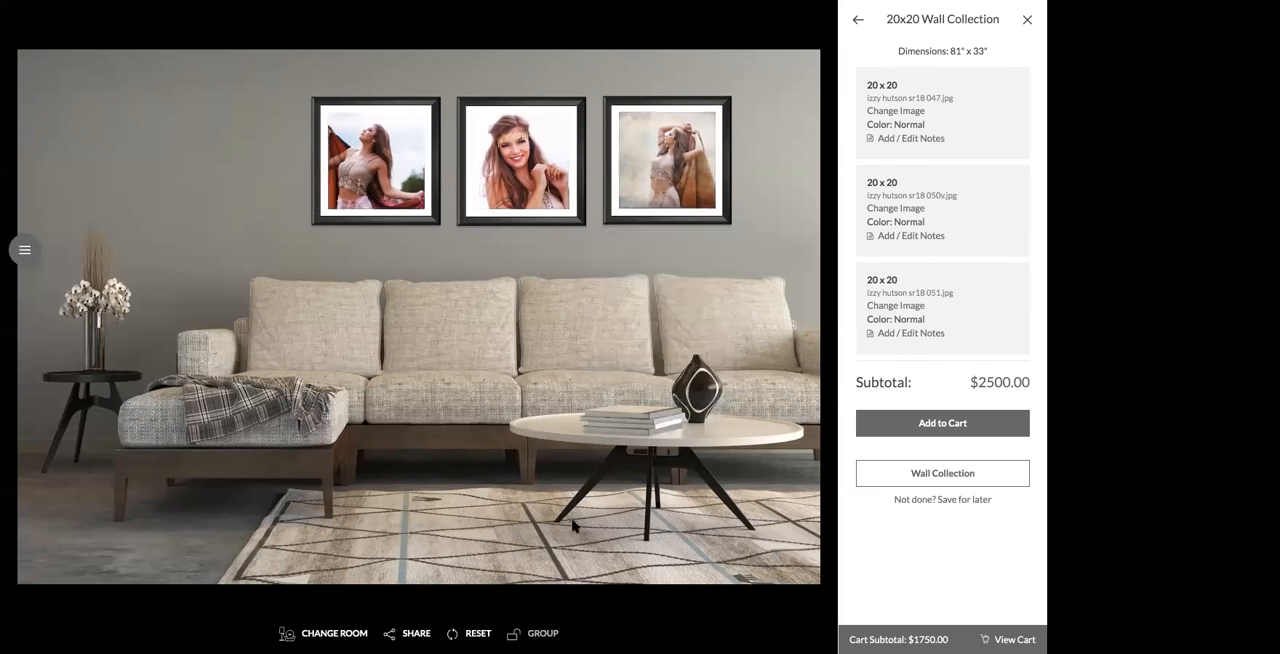
{"action": "mouse_move", "coordinate": [664, 191]}
{"action": "left_mouse_down"}
{"action": "mouse_move", "coordinate": [704, 315]}
{"action": "mouse_move", "coordinate": [613, 151]}
{"action": "mouse_move", "coordinate": [660, 190]}
{"action": "left_mouse_up"}
{"action": "left_click", "coordinate": [520, 630]}
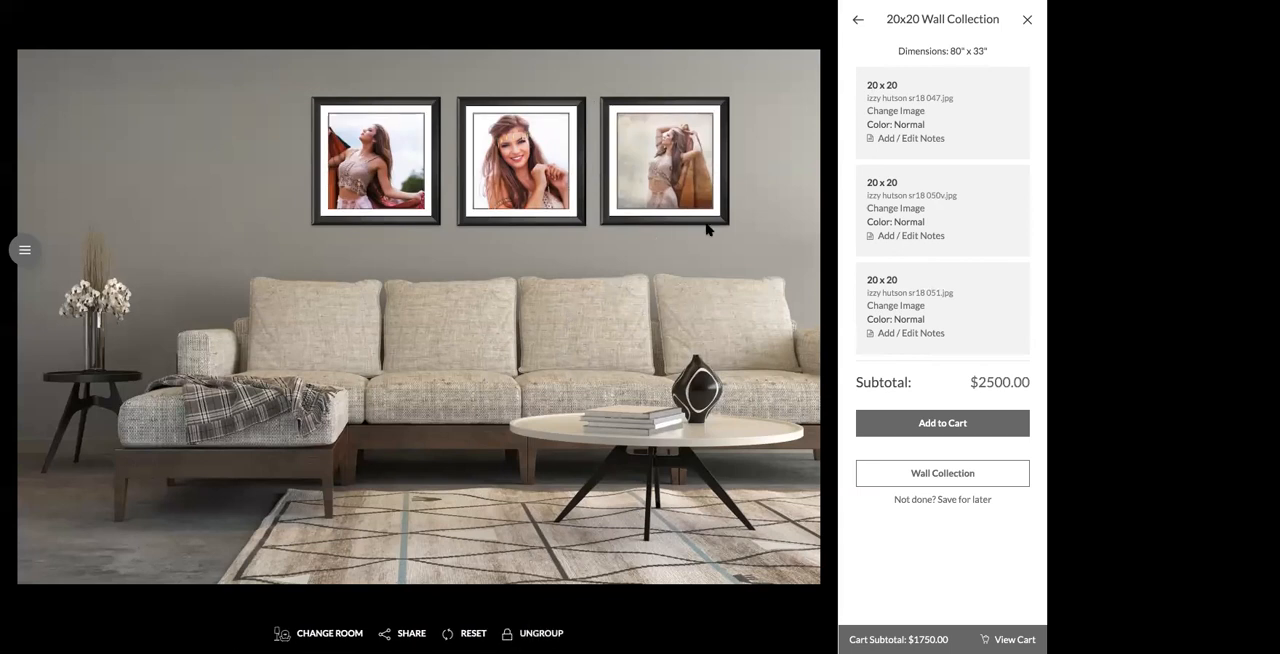
{"action": "left_click", "coordinate": [690, 196]}
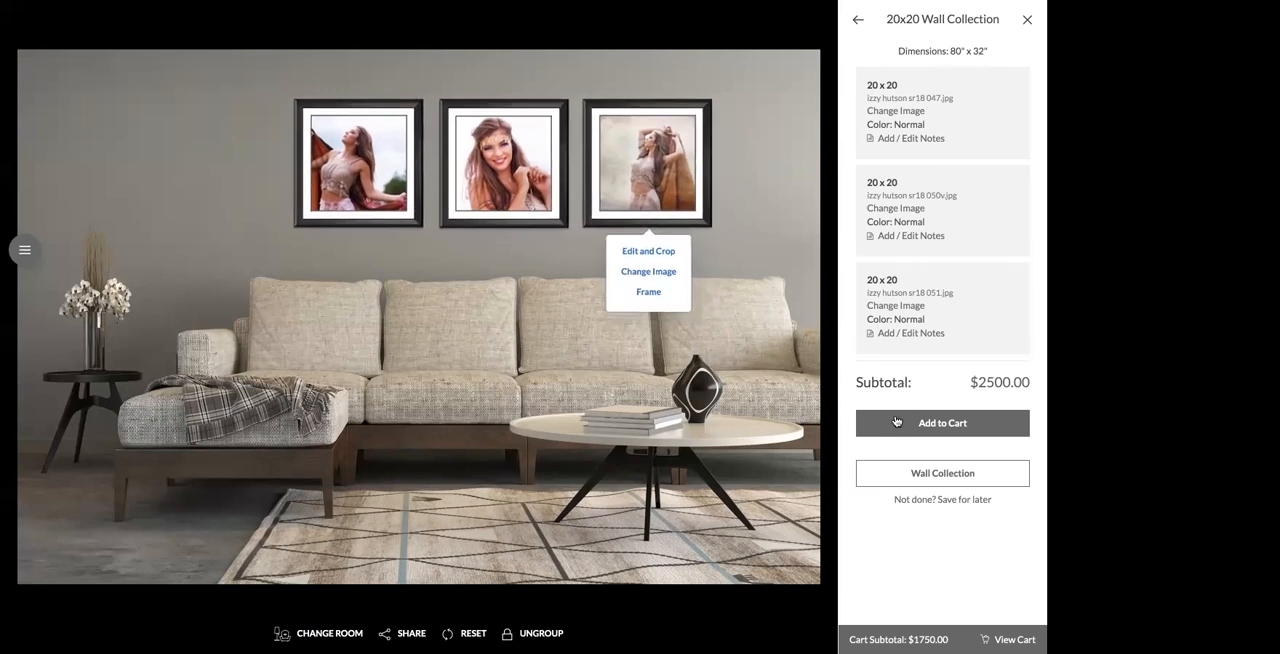
Step: Save the 20x20 Wall Collection project for later and close the saved projects list
{"action": "left_click", "coordinate": [941, 474]}
{"action": "left_click", "coordinate": [959, 500]}
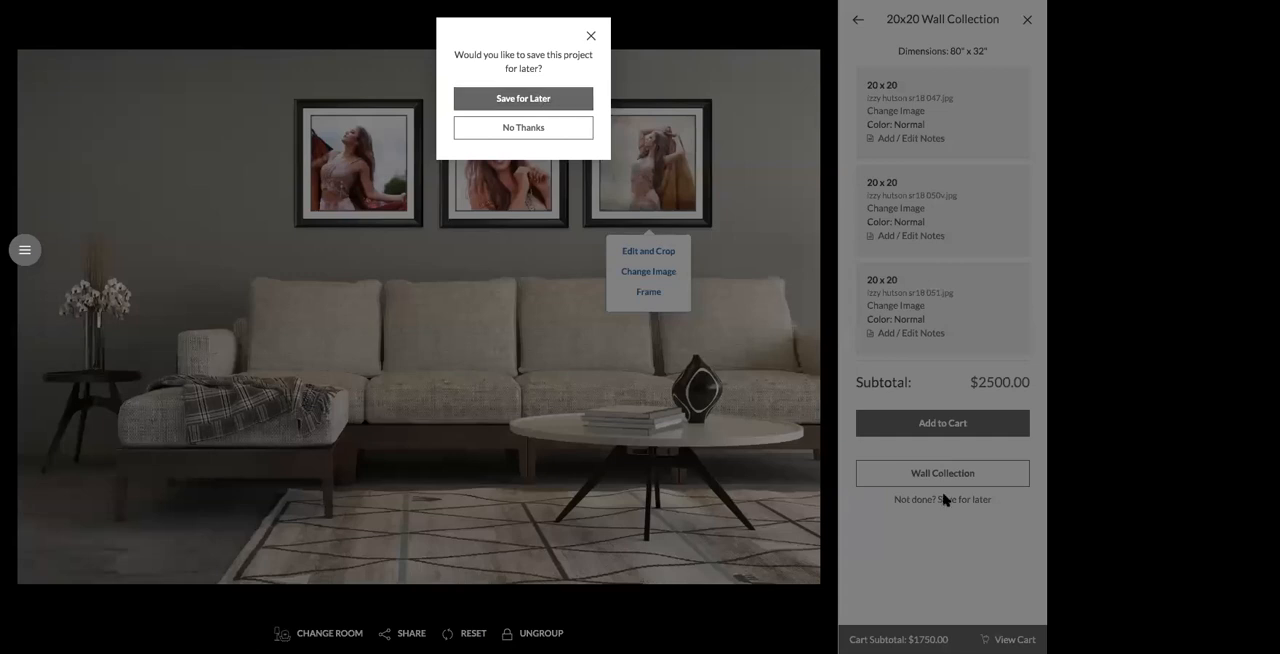
{"action": "left_click", "coordinate": [541, 98]}
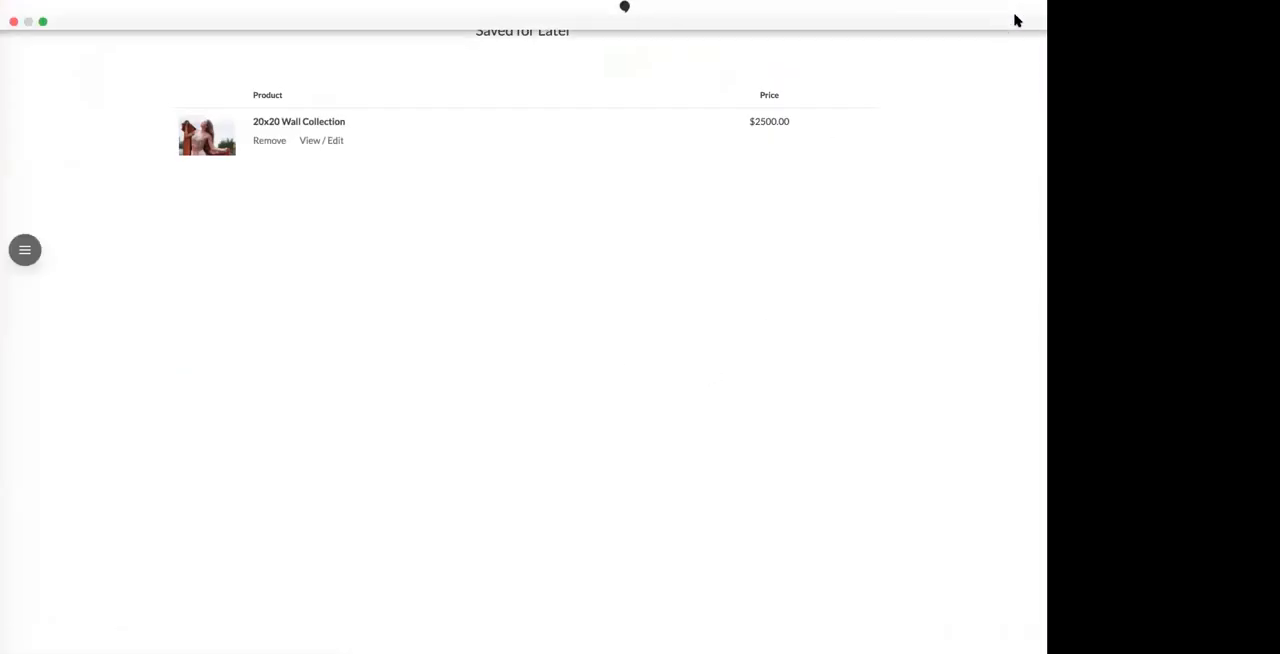
{"action": "left_click", "coordinate": [1025, 20]}
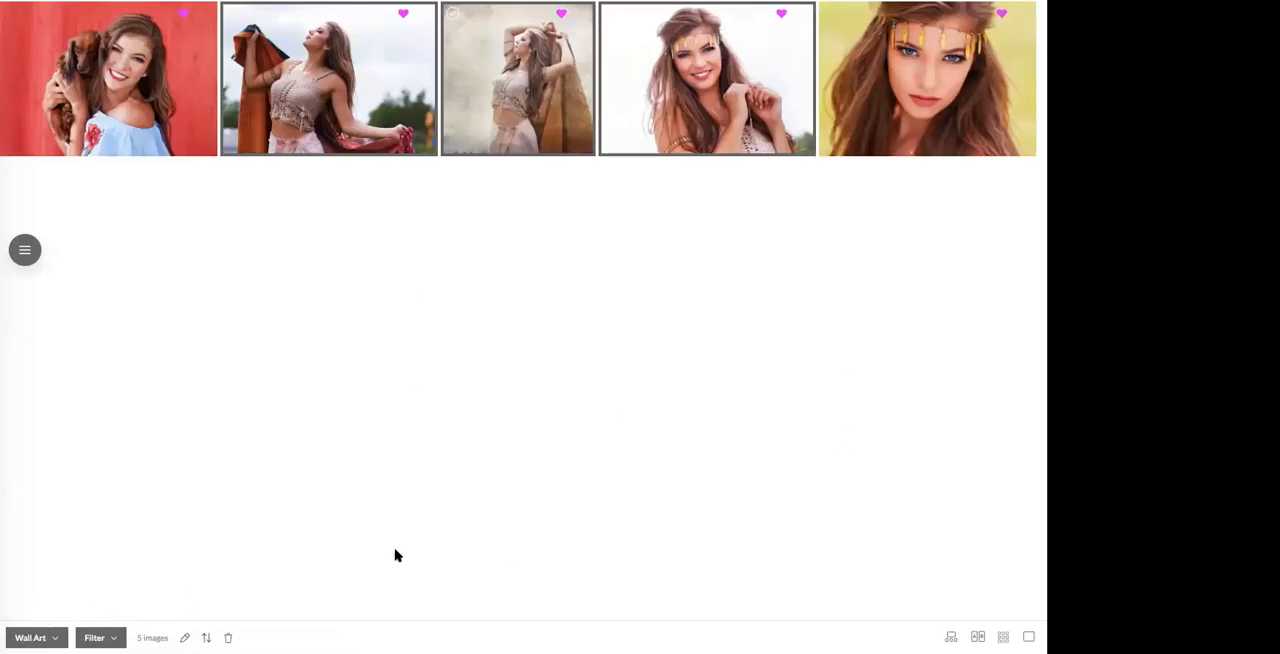
Step: Switch the gallery from the Wall Art folder to All Images and clear the image selection
{"action": "mouse_move", "coordinate": [240, 33]}
{"action": "left_click", "coordinate": [31, 633]}
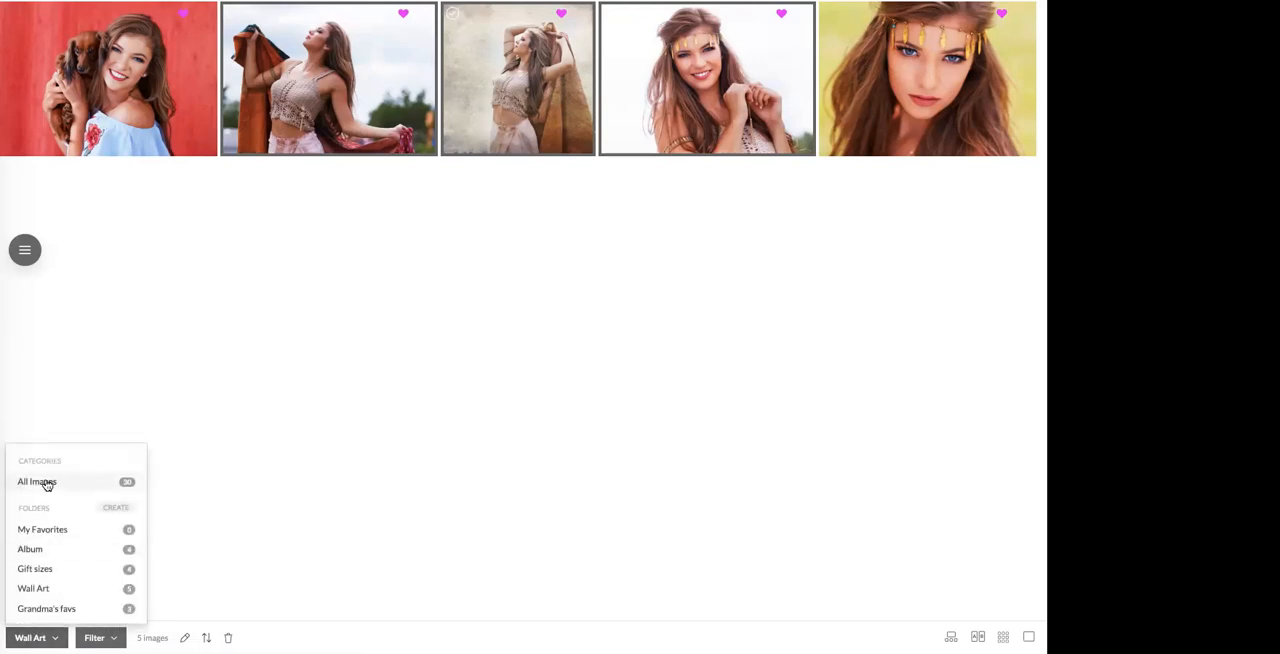
{"action": "left_click", "coordinate": [46, 482]}
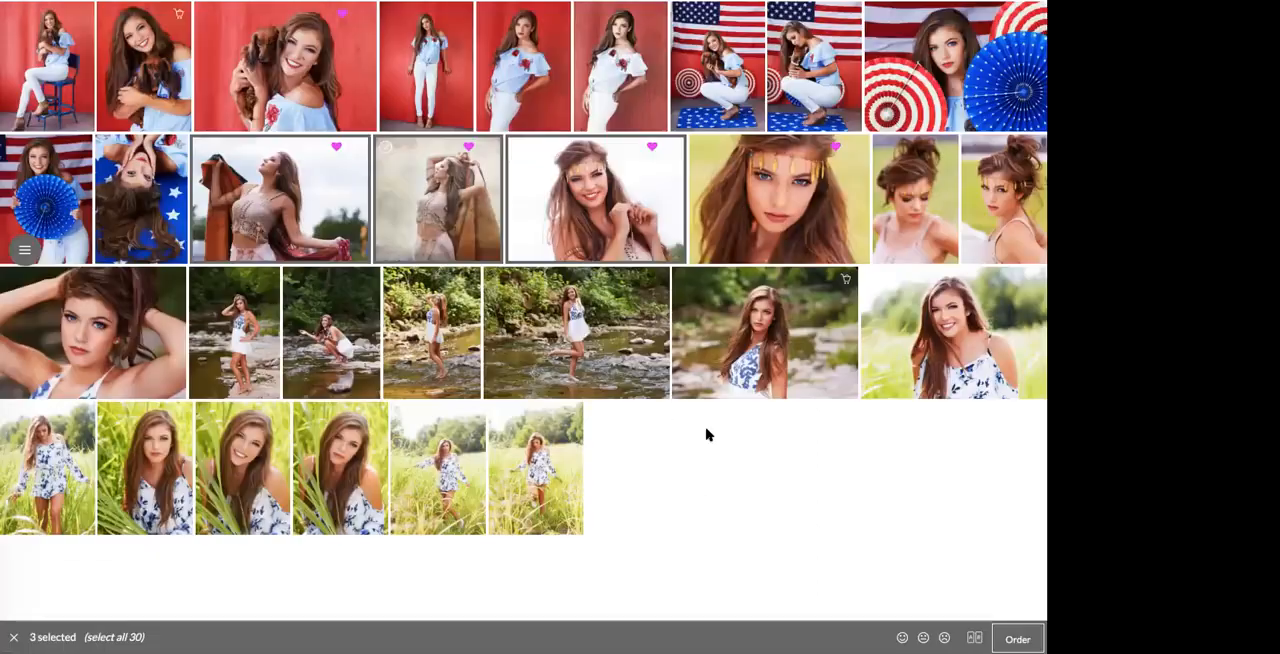
{"action": "left_click", "coordinate": [846, 282]}
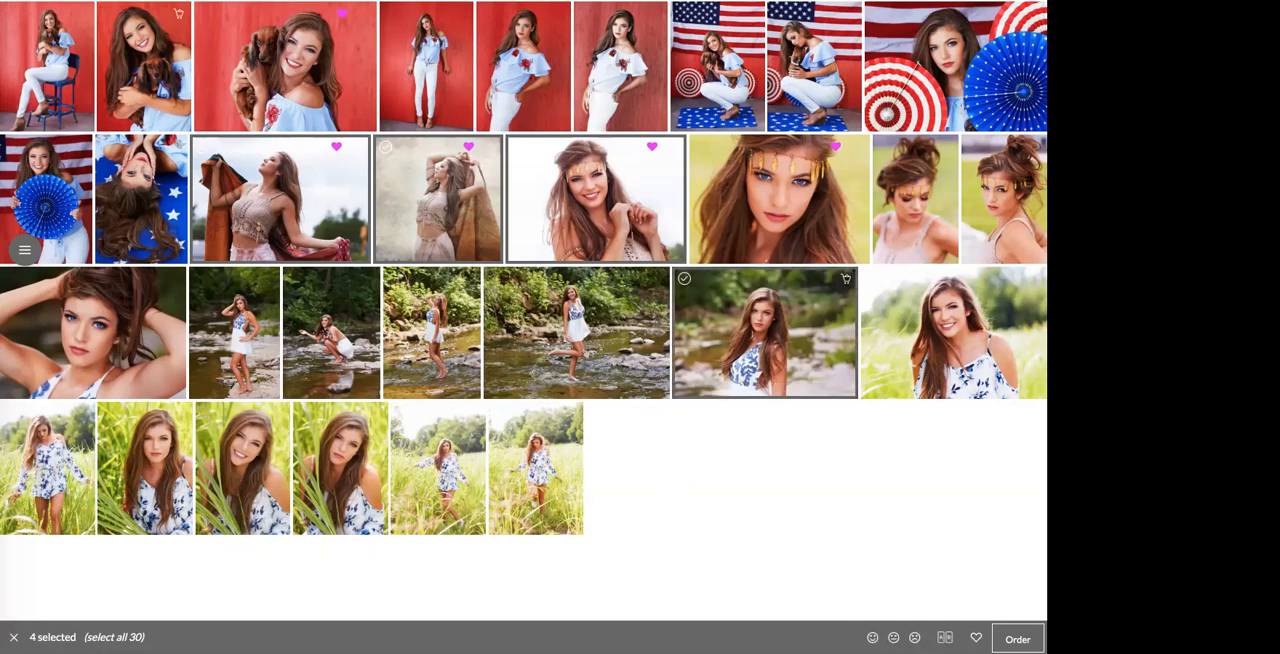
{"action": "left_click", "coordinate": [14, 637]}
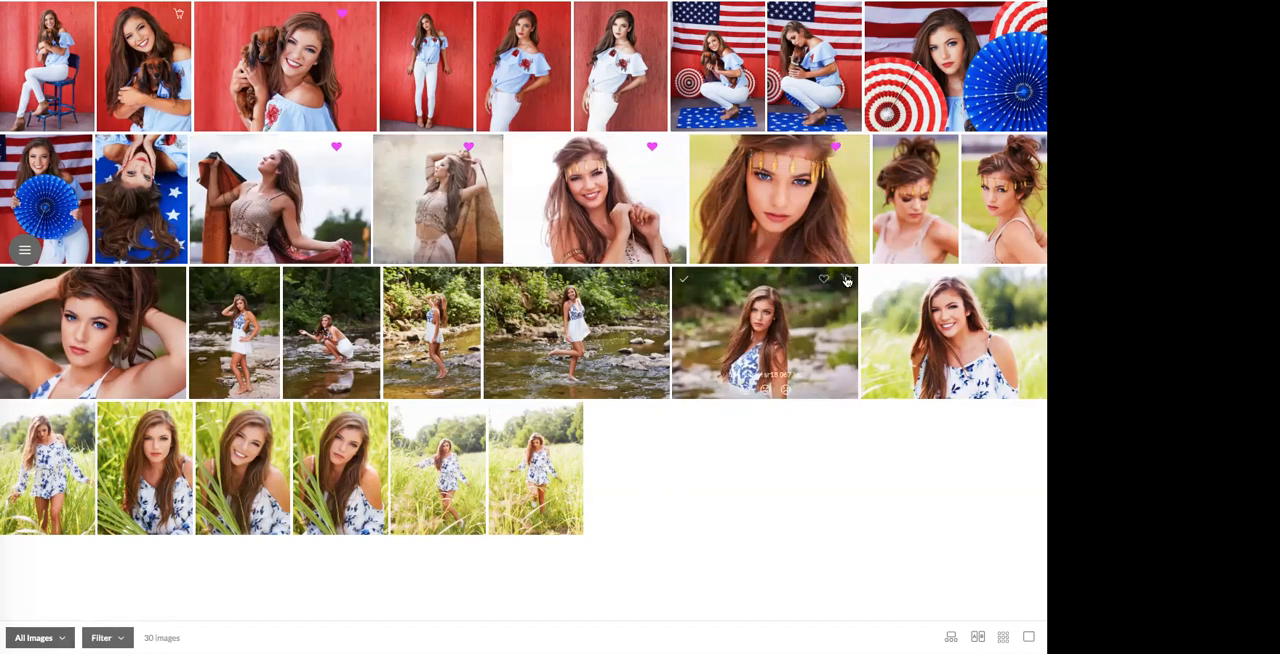
Step: Start an order for the creekside close-up portrait in the blue floral dress and choose the $2.75 8 x 10 print
{"action": "left_click", "coordinate": [846, 280]}
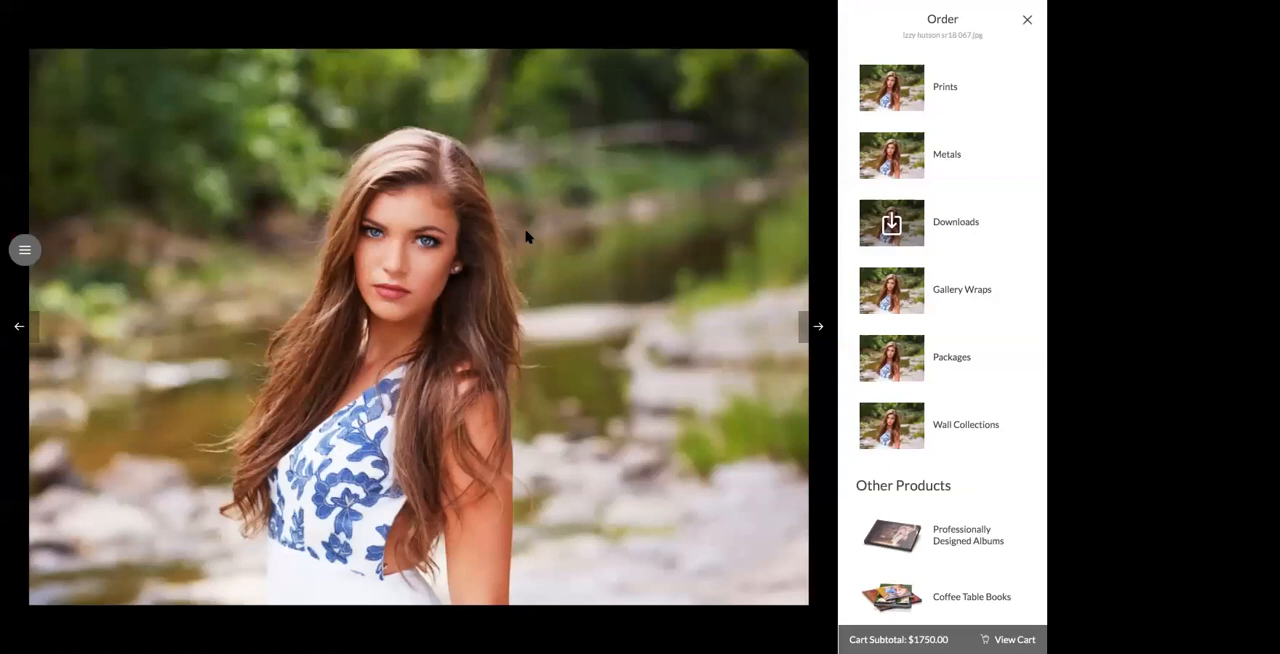
{"action": "left_click", "coordinate": [938, 102]}
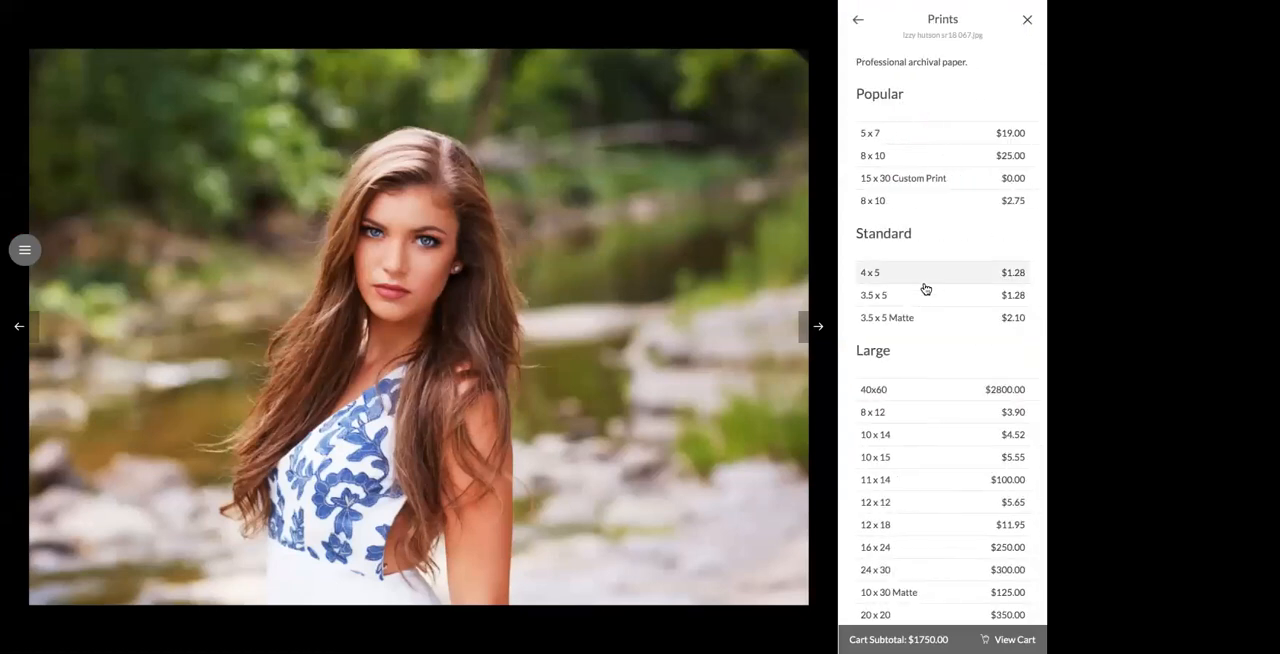
{"action": "scroll", "coordinate": [909, 420], "scroll_direction": "down", "scroll_amount": 1}
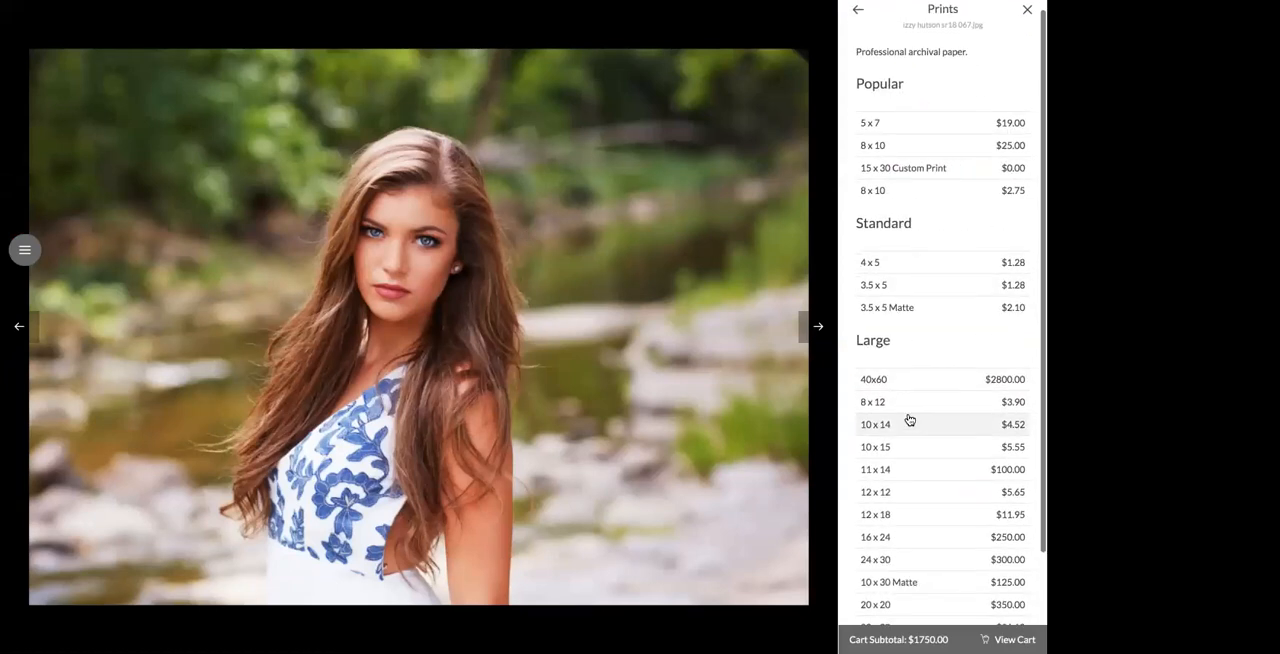
{"action": "left_click", "coordinate": [911, 191]}
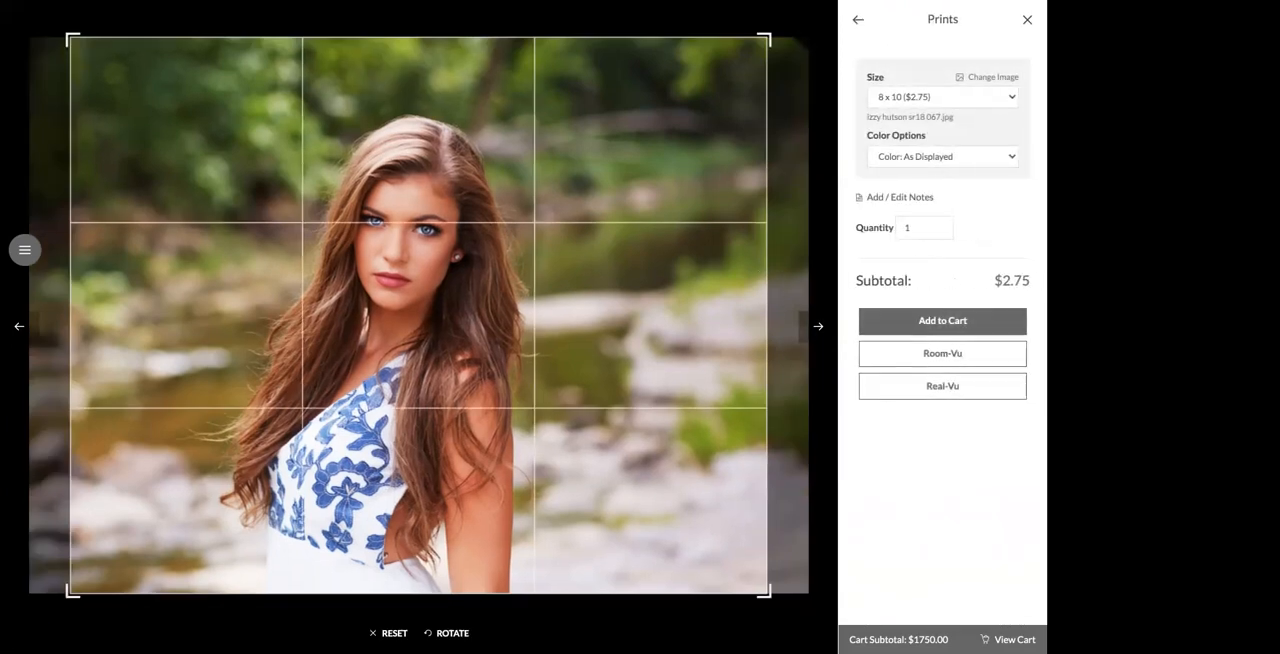
Step: Preview the 8 x 10 print in Room-Vu and place it higher on the wall above the sofa
{"action": "left_click", "coordinate": [943, 353]}
{"action": "left_click_drag", "start_coordinate": [432, 292], "coordinate": [514, 205]}
{"action": "left_click", "coordinate": [602, 219]}
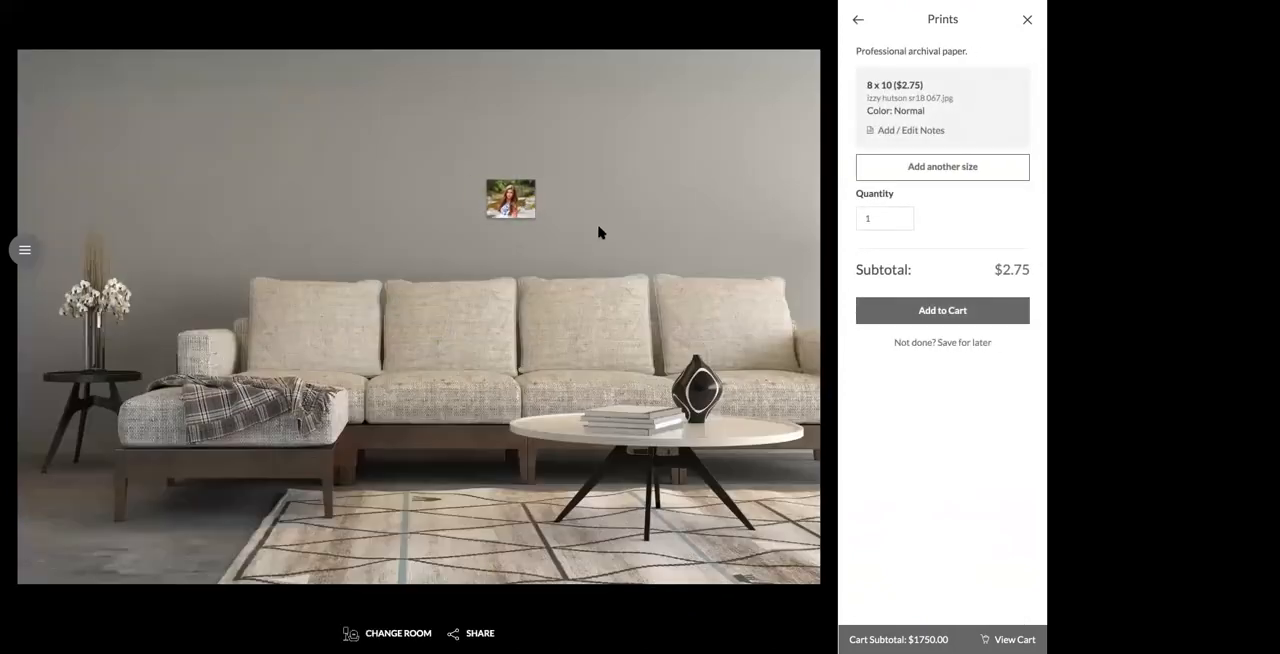
Step: Add a frame preview to the creekside print on the wall
{"action": "left_click", "coordinate": [512, 196]}
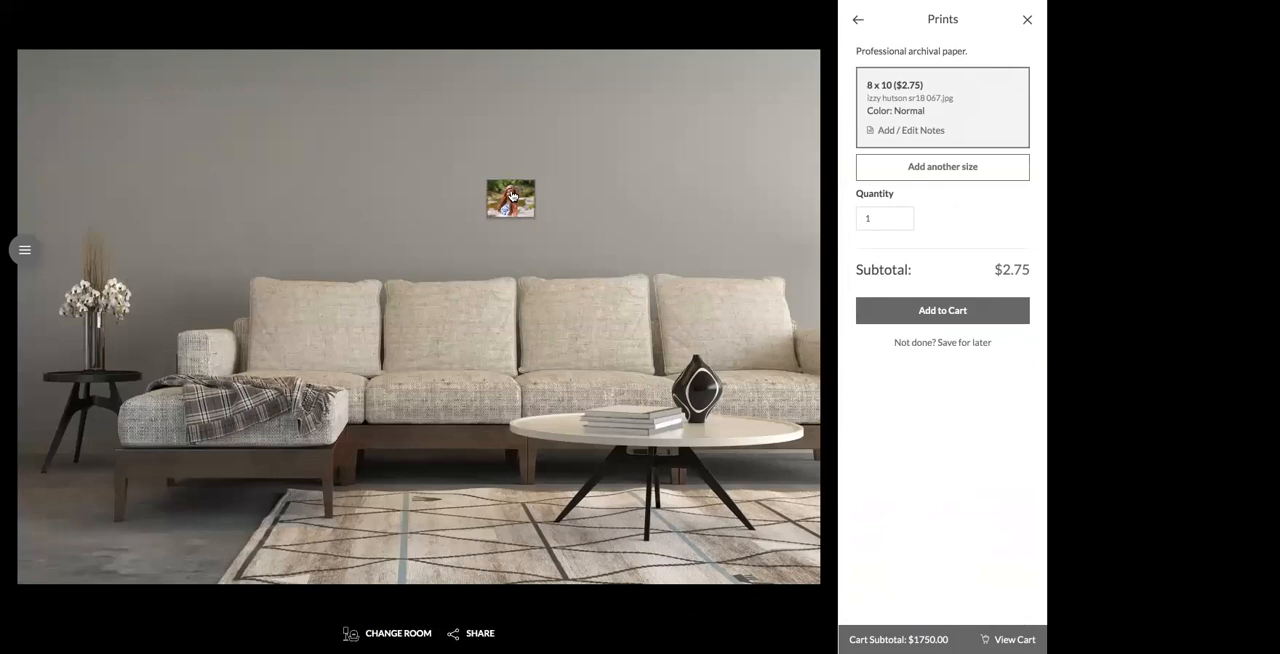
{"action": "left_click", "coordinate": [512, 197]}
{"action": "left_click", "coordinate": [513, 310]}
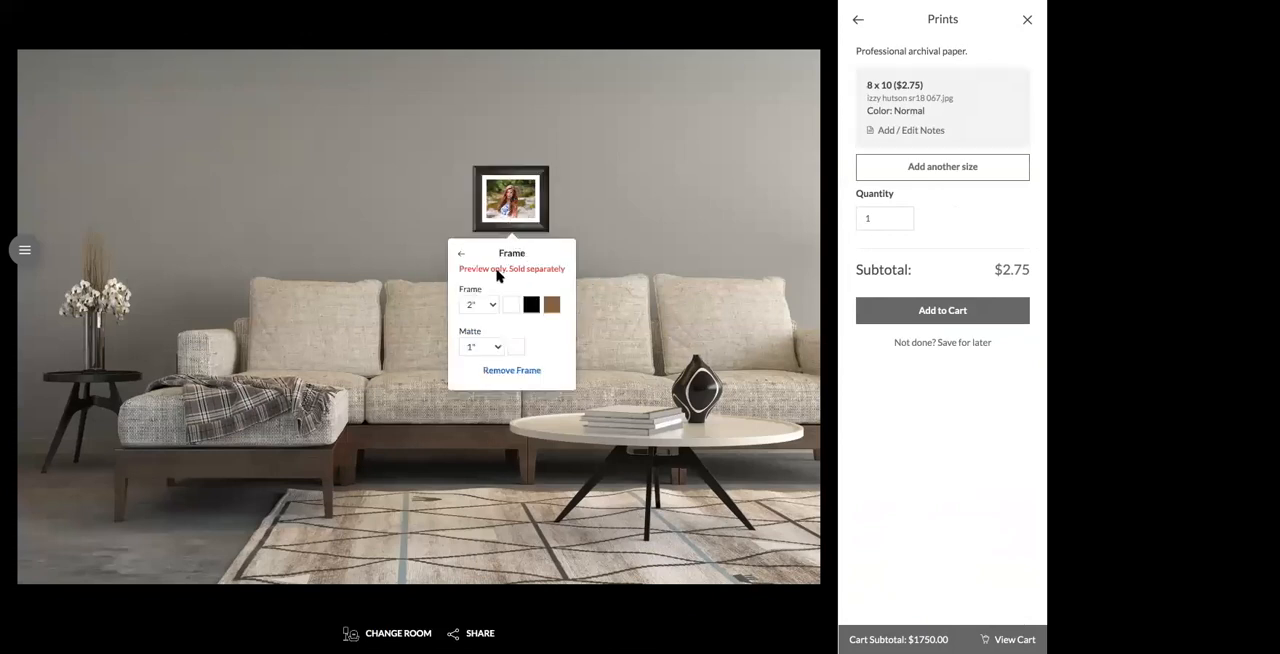
Step: Change the framed creekside print's size to 20 x 20
{"action": "left_click", "coordinate": [530, 203]}
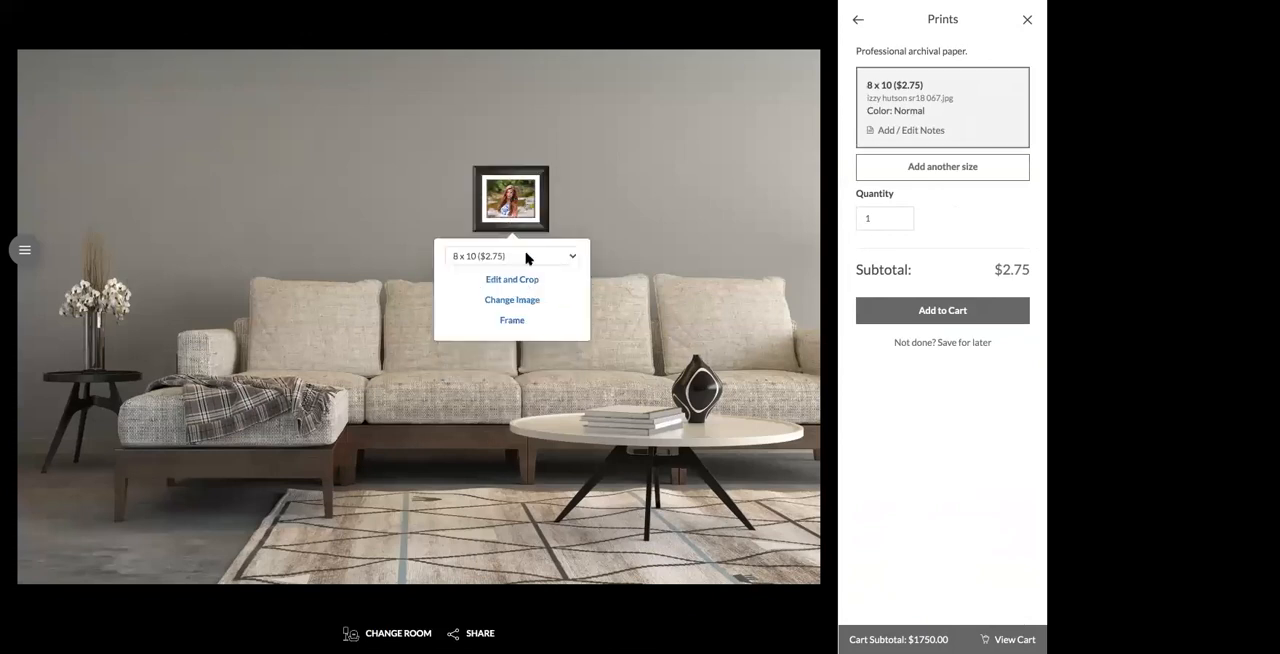
{"action": "left_click", "coordinate": [526, 256]}
{"action": "left_click", "coordinate": [516, 208]}
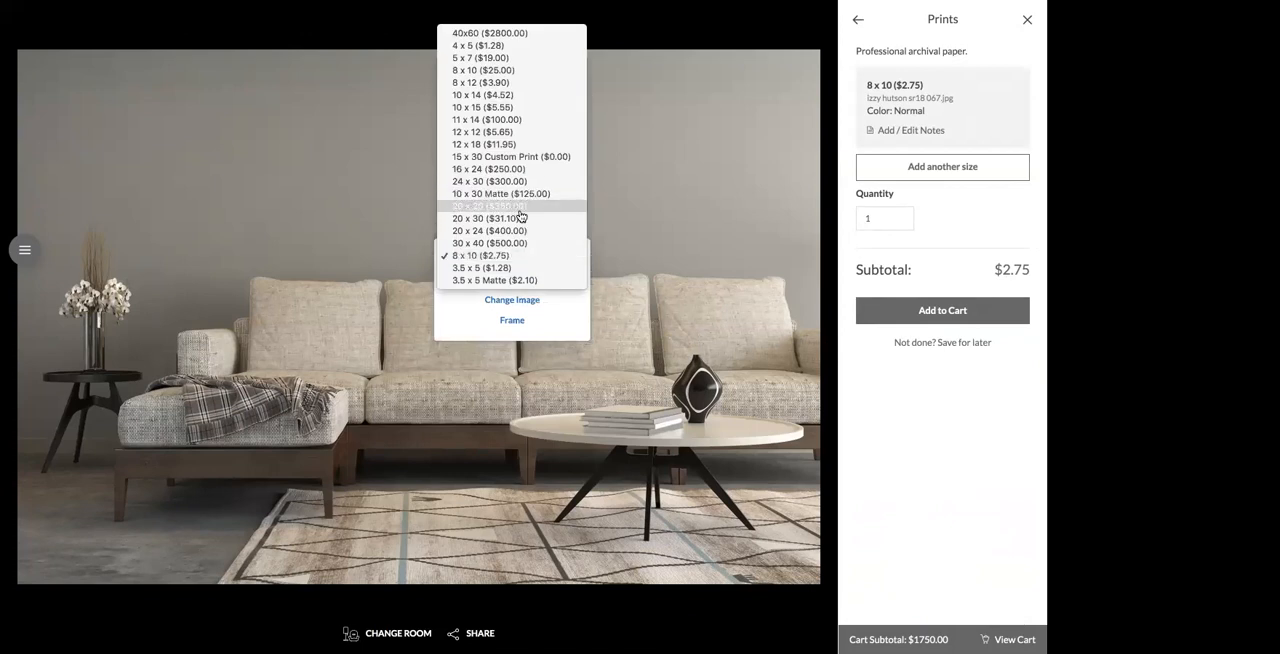
Step: Add another 20 x 20 print using the Wall Art folder's image of the girl holding a dog against red
{"action": "left_click", "coordinate": [925, 170]}
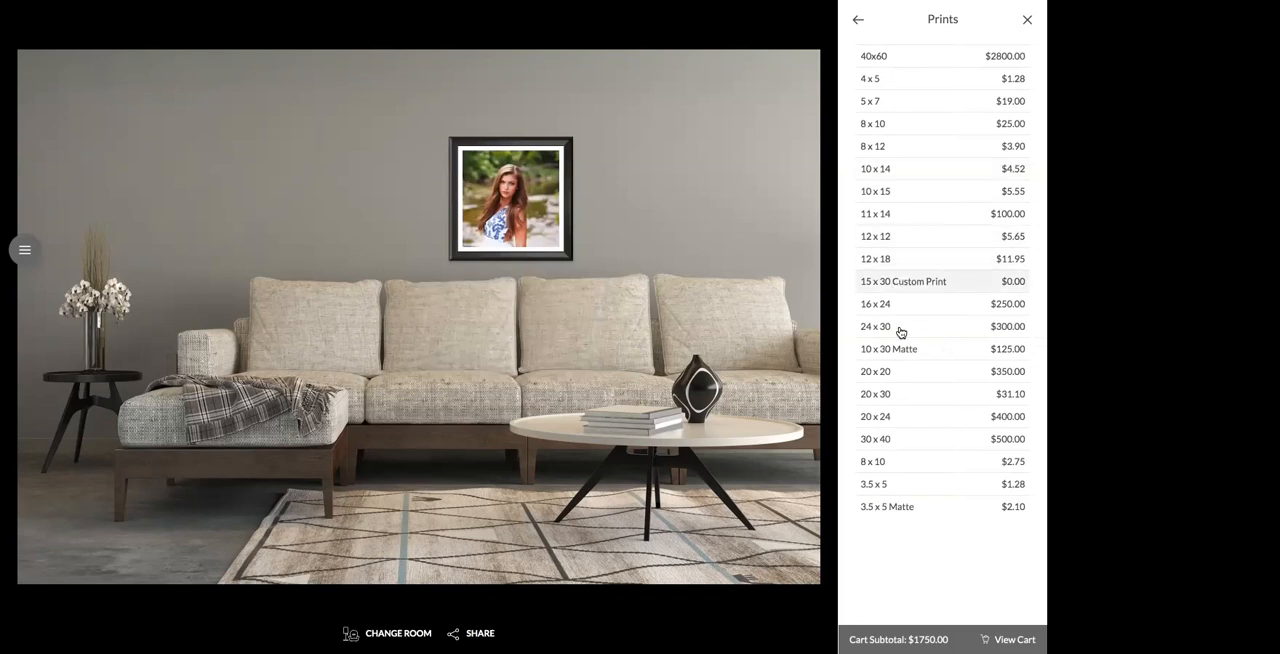
{"action": "left_click", "coordinate": [898, 375]}
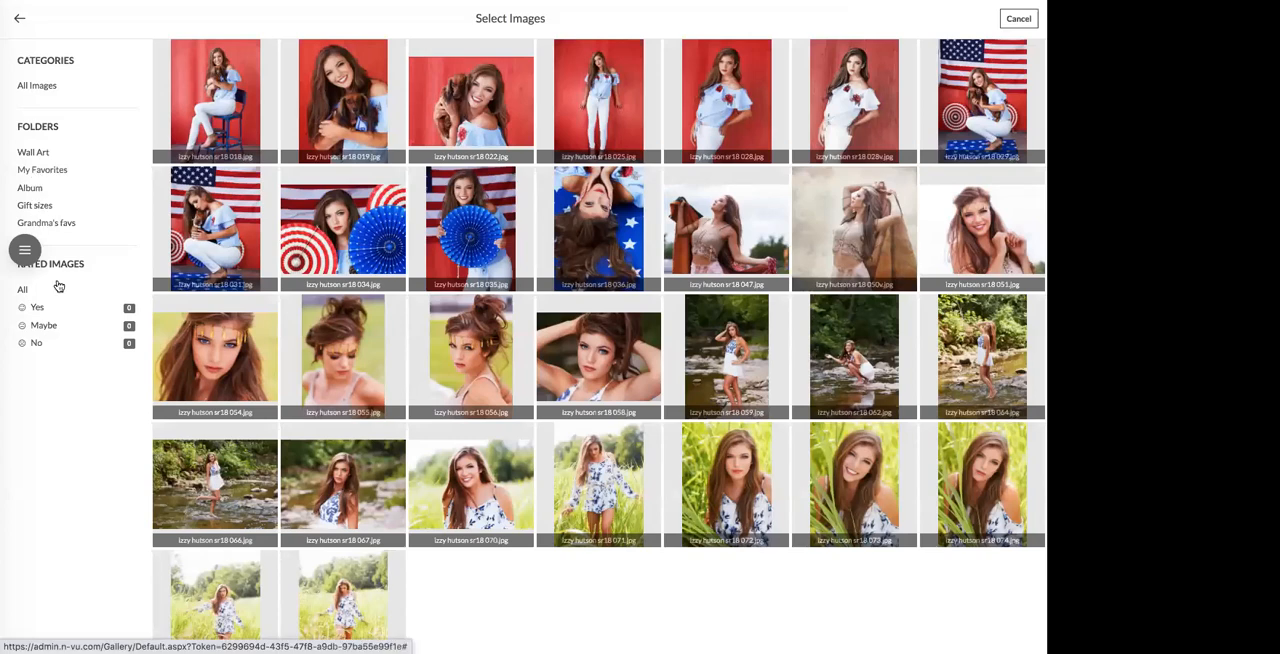
{"action": "left_click", "coordinate": [36, 153]}
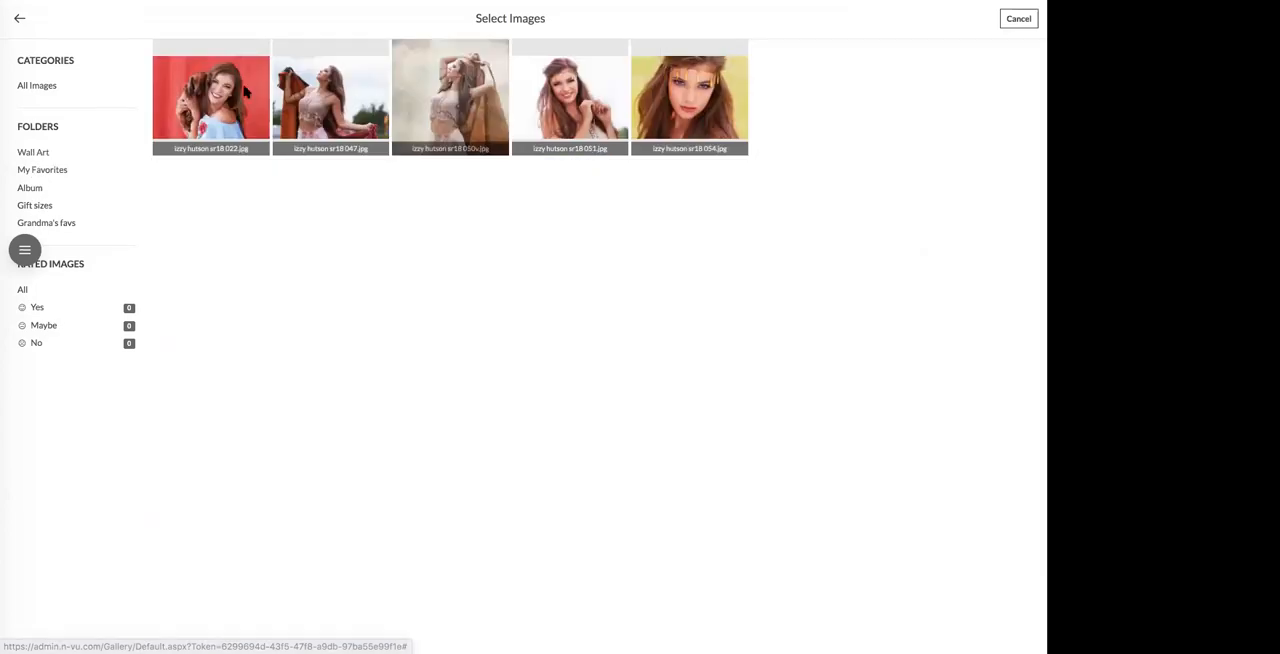
{"action": "left_click", "coordinate": [212, 96]}
Step: Add a frame preview to the dog portrait and align it beside the creekside print, on its left
{"action": "left_click", "coordinate": [438, 325]}
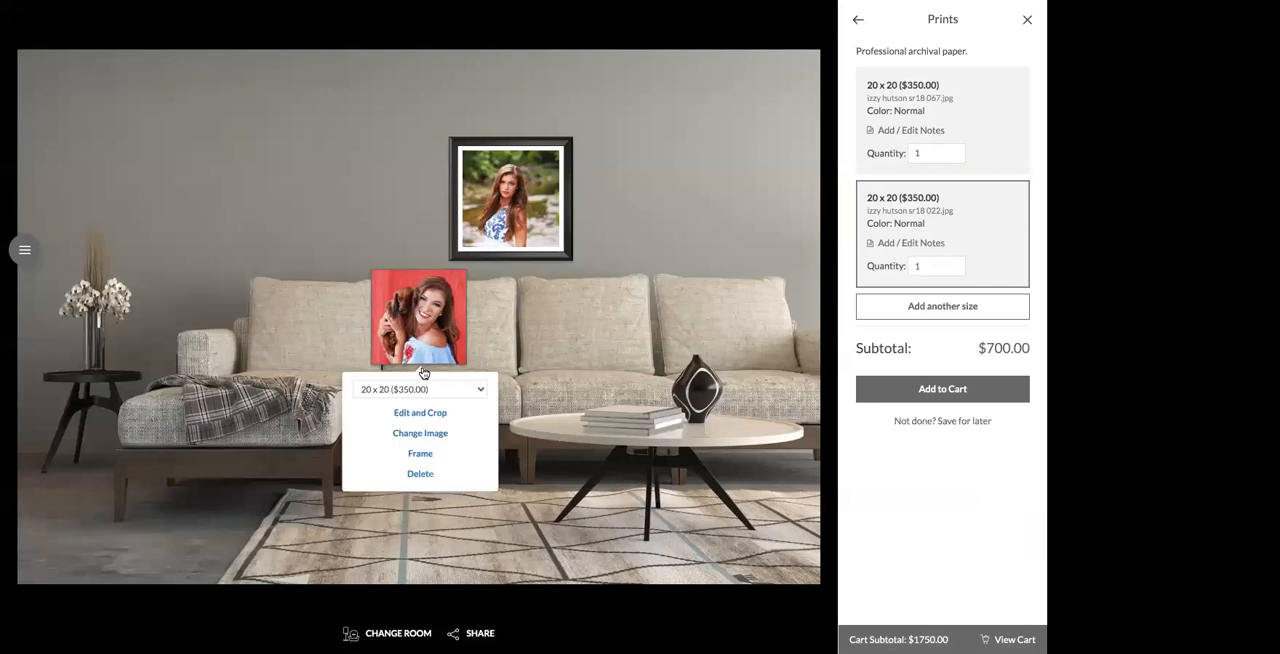
{"action": "left_click", "coordinate": [424, 461]}
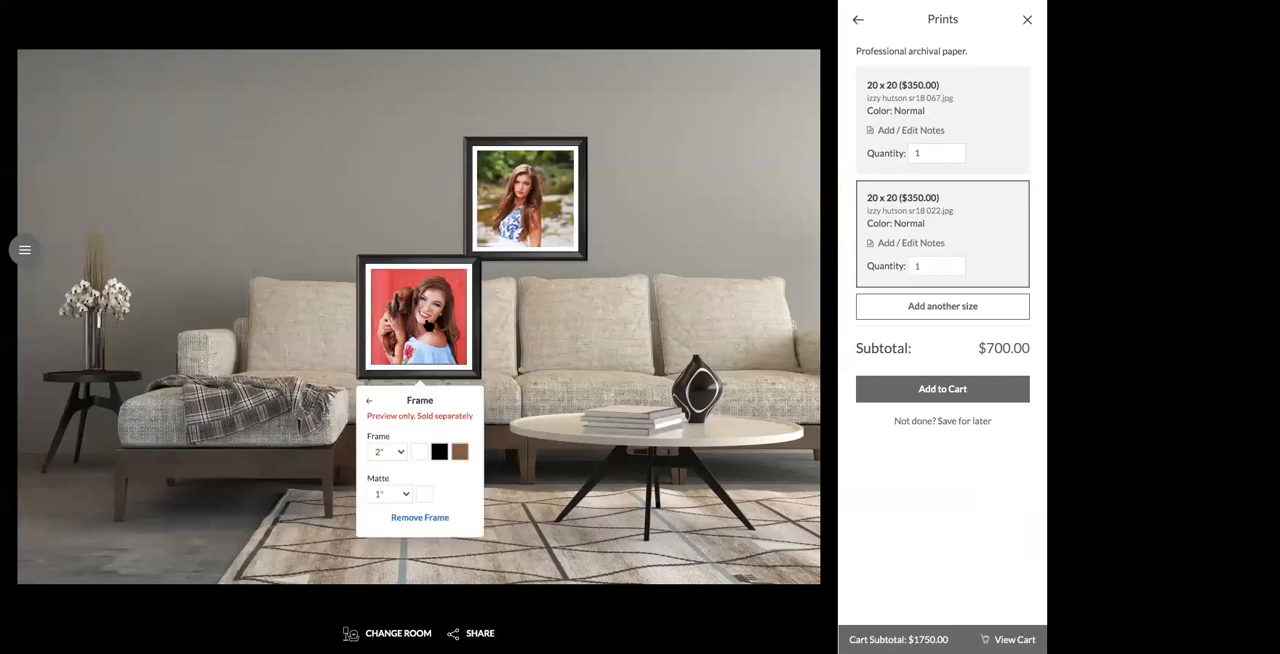
{"action": "left_click_drag", "start_coordinate": [429, 325], "coordinate": [399, 203]}
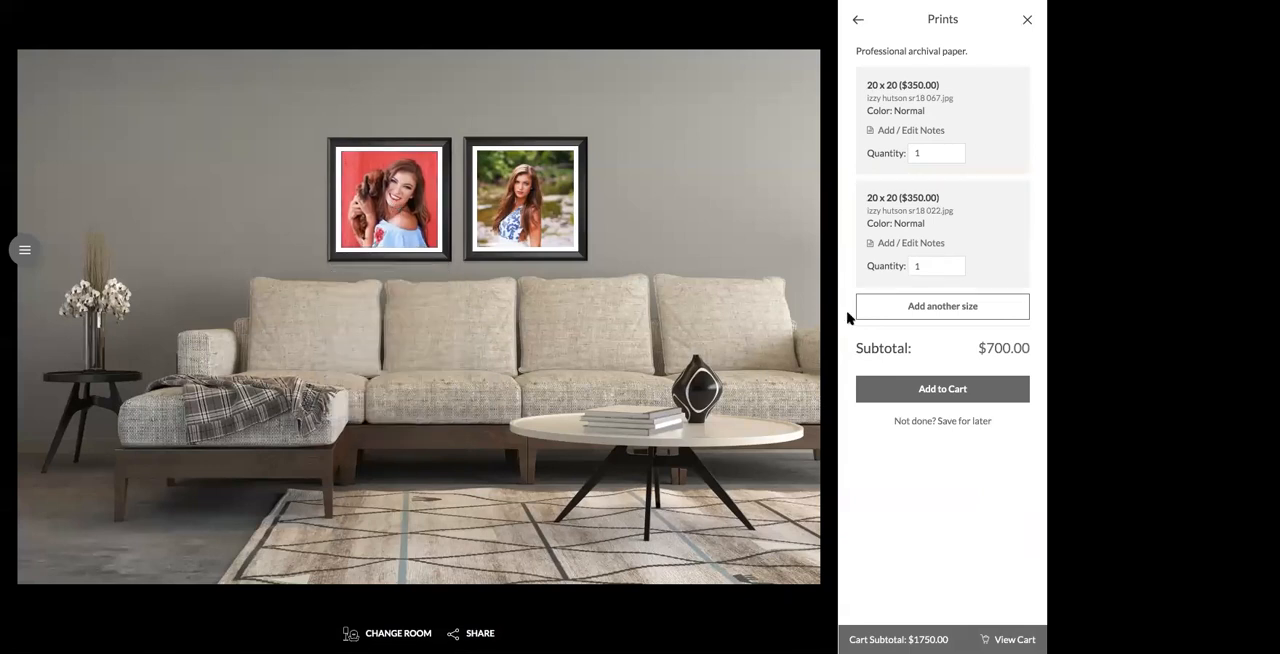
Step: Add a third 20 x 20 print using the portrait of the girl against a white background and give it a frame preview
{"action": "left_click", "coordinate": [918, 306]}
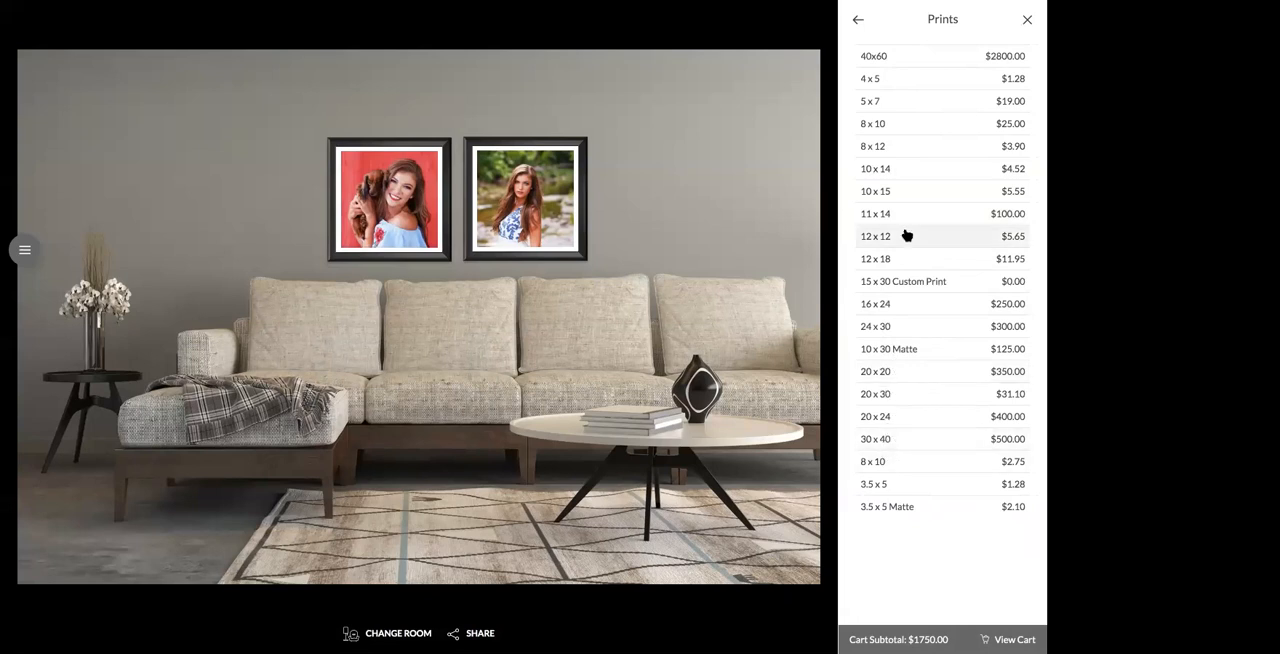
{"action": "left_click", "coordinate": [893, 374]}
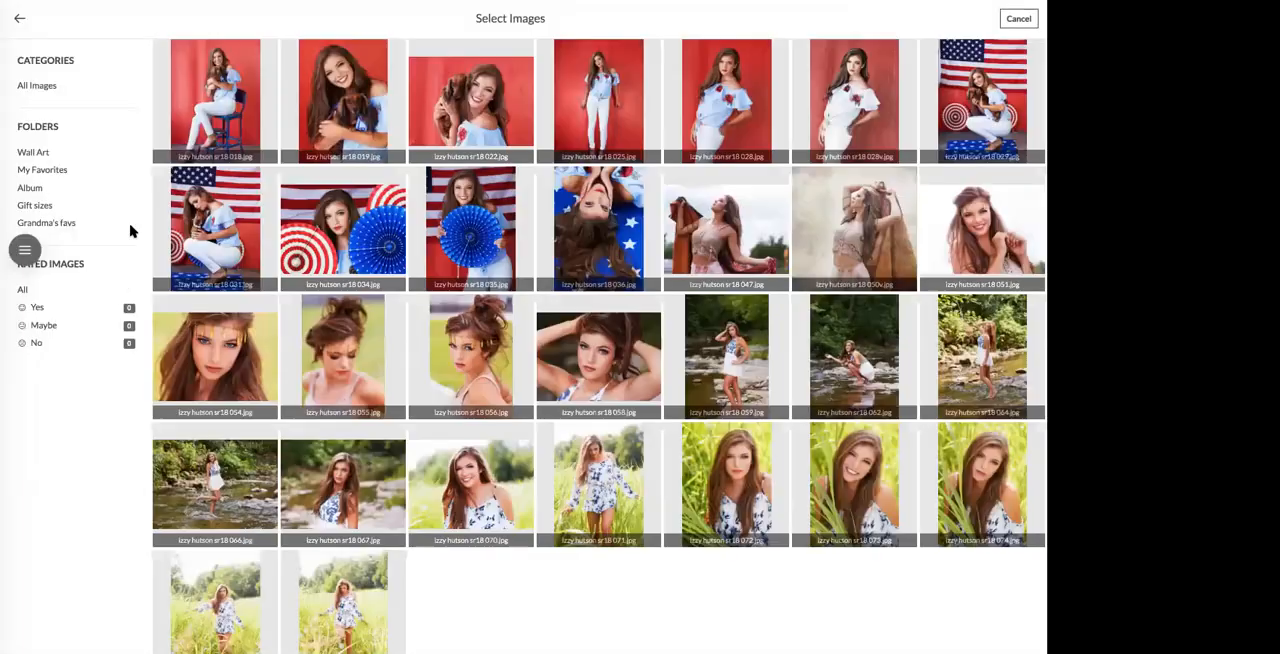
{"action": "left_click", "coordinate": [69, 210]}
{"action": "left_click", "coordinate": [569, 112]}
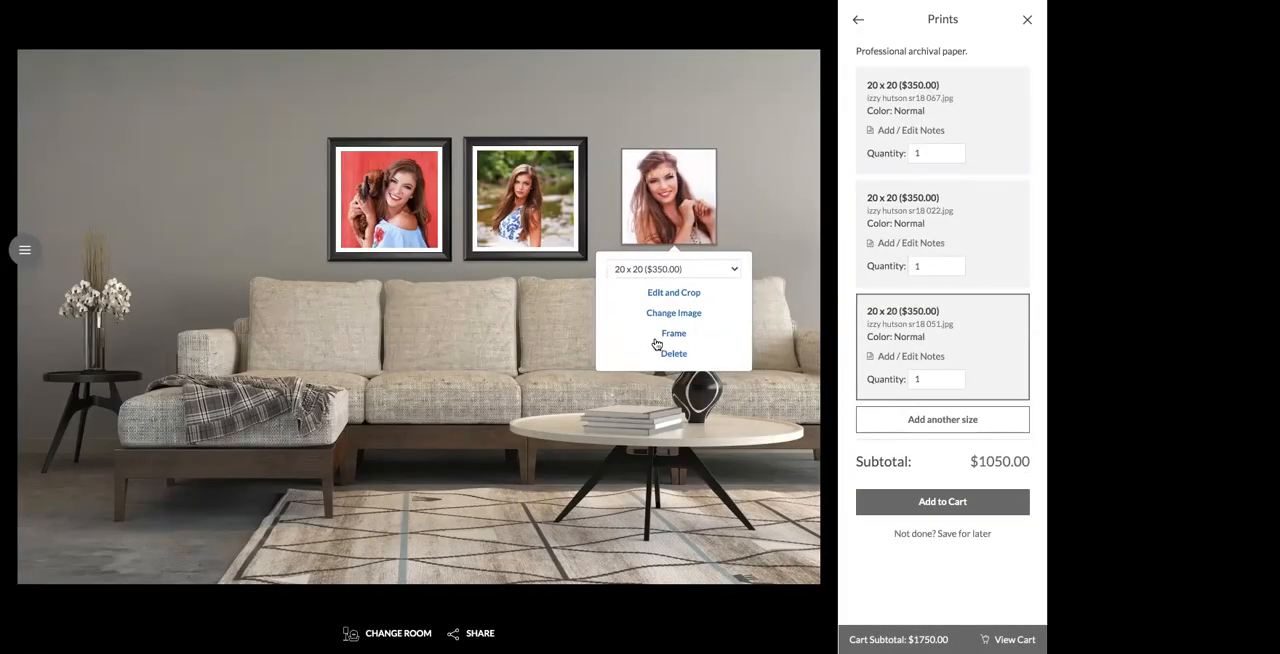
{"action": "left_click", "coordinate": [656, 343]}
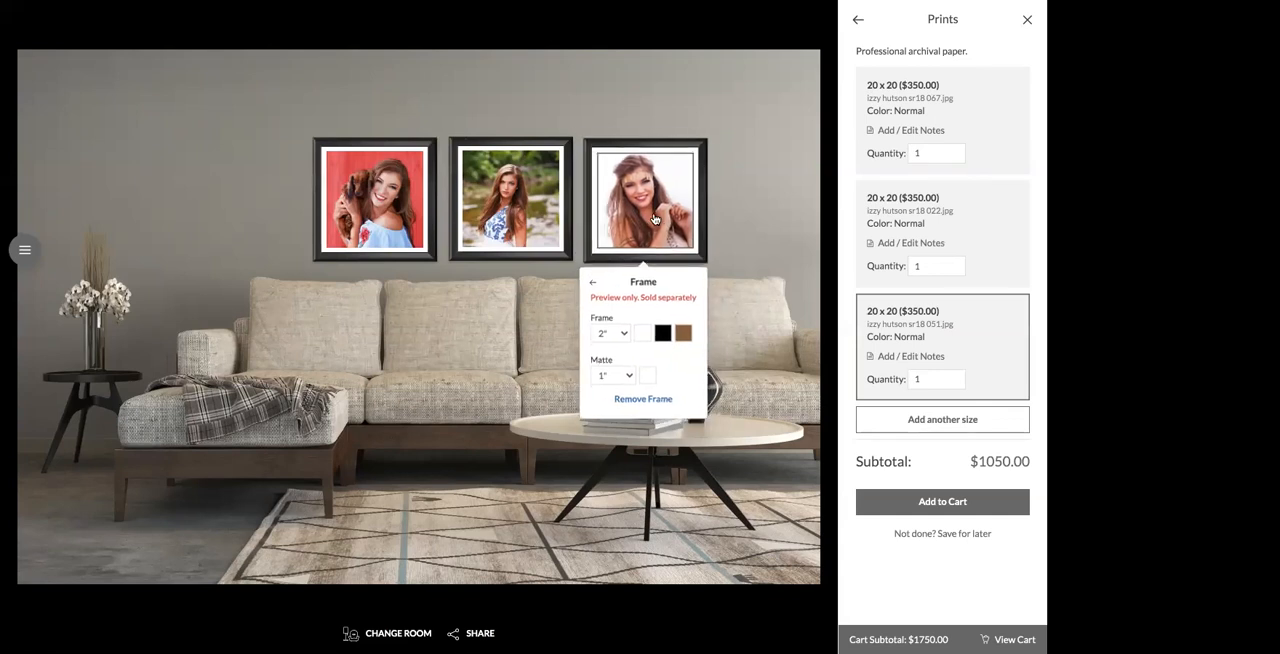
{"action": "left_click", "coordinate": [752, 206]}
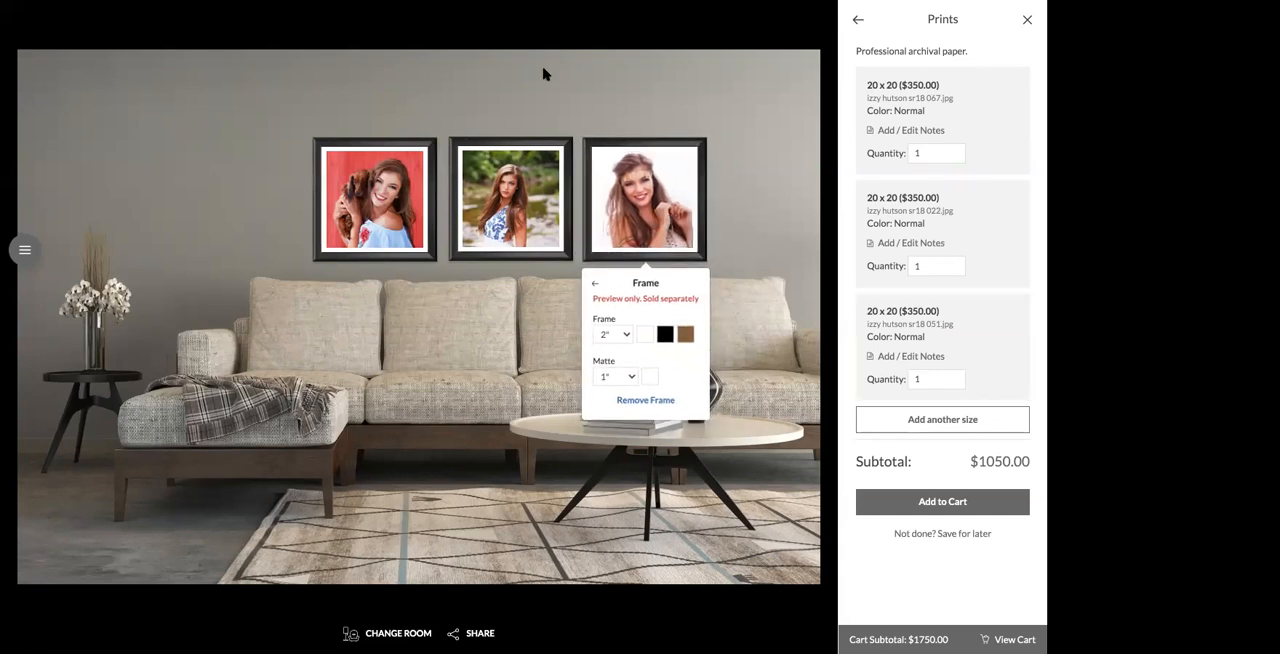
Step: Select all three framed prints together and move the group higher on the wall above the sofa
{"action": "left_click_drag", "start_coordinate": [271, 117], "coordinate": [718, 263]}
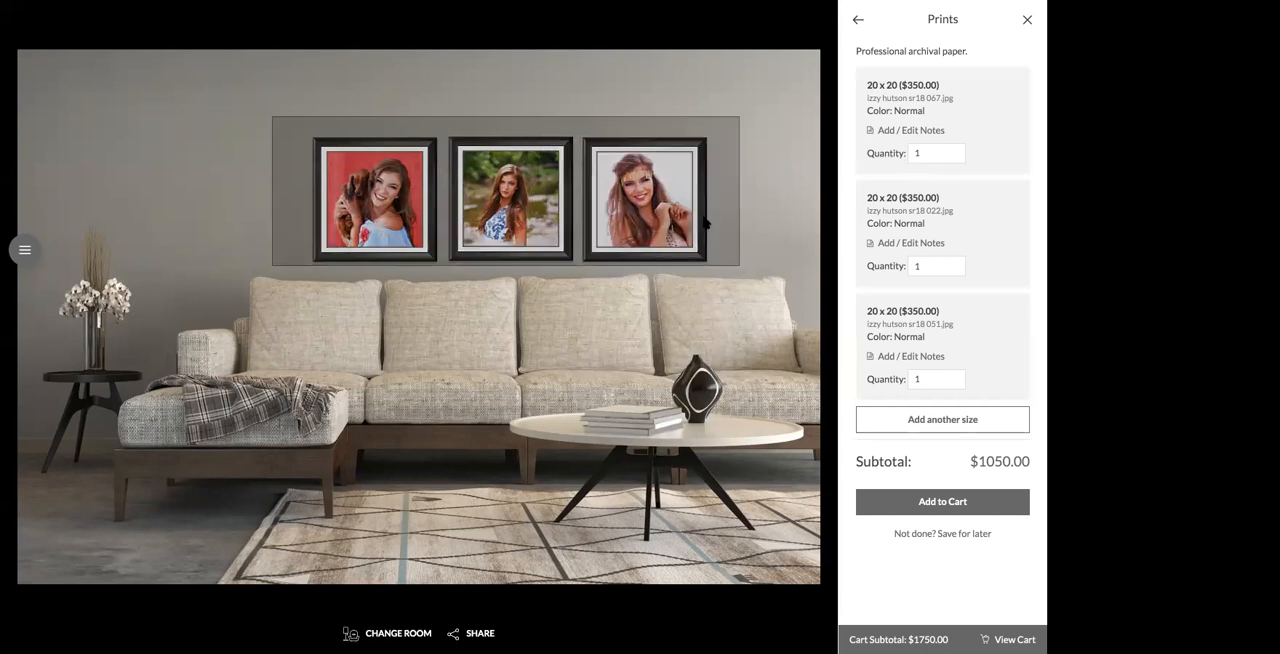
{"action": "left_click", "coordinate": [663, 183]}
{"action": "left_click_drag", "start_coordinate": [655, 151], "coordinate": [665, 155]}
{"action": "left_click", "coordinate": [783, 232]}
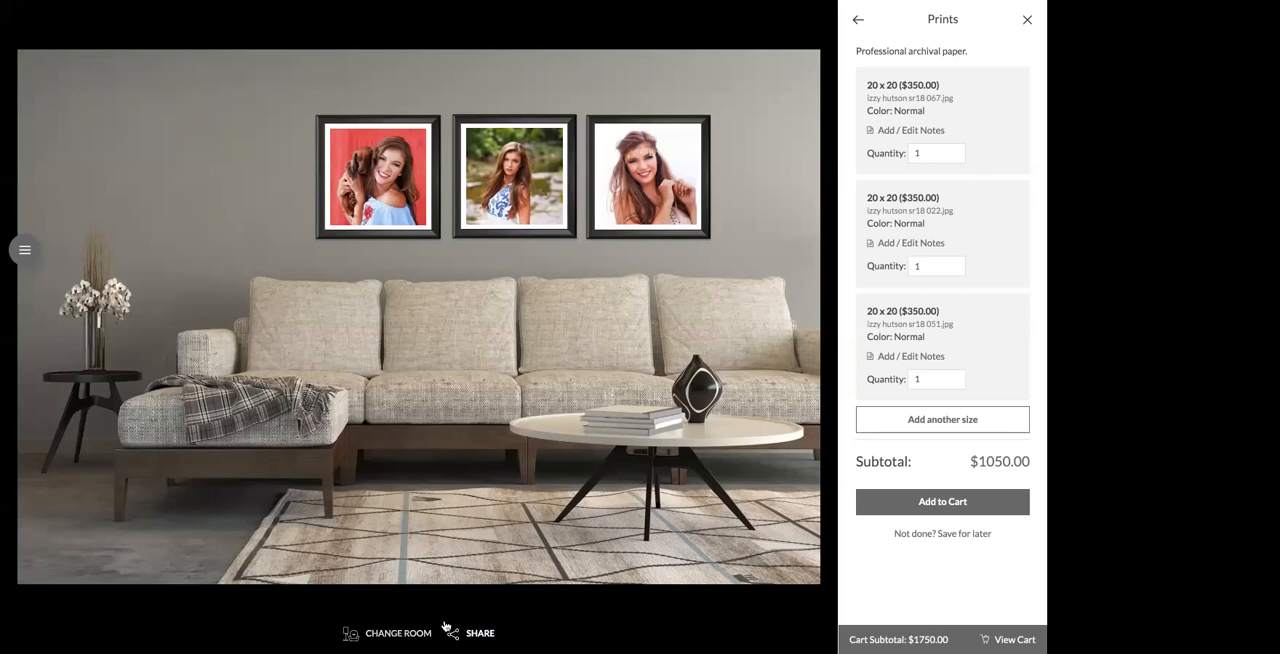
Step: Examine the text-message option for sharing the designed room image, then close sharing without sending anything
{"action": "left_click", "coordinate": [488, 633]}
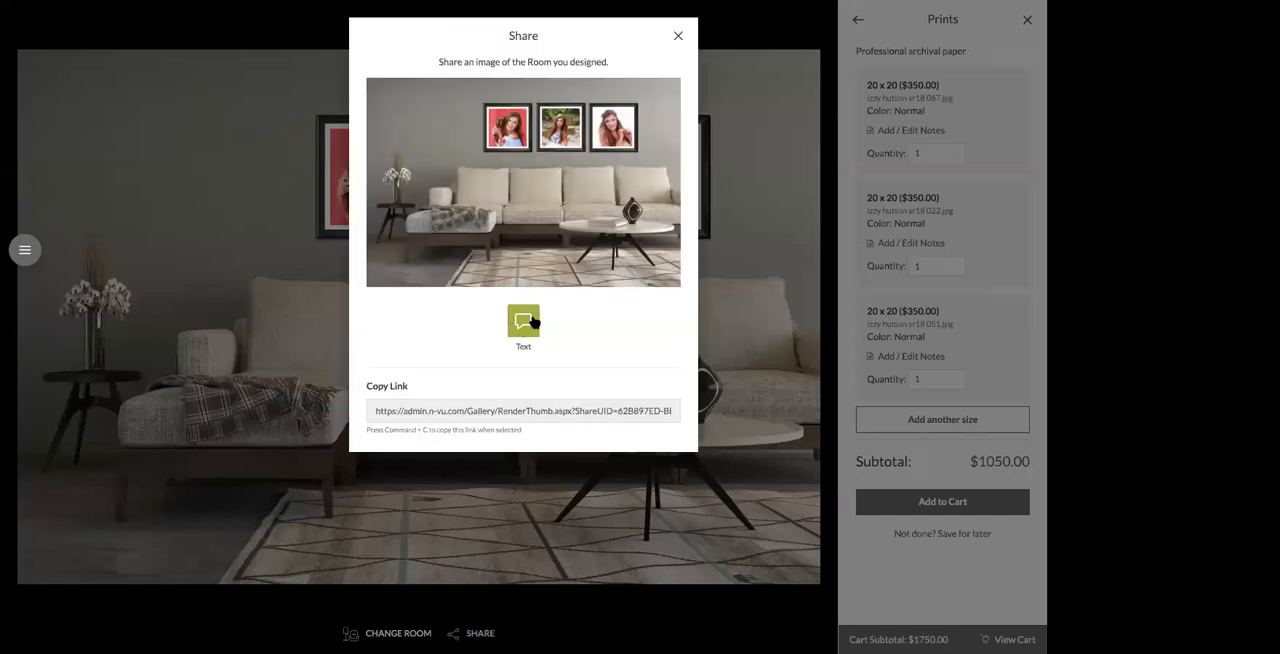
{"action": "left_click", "coordinate": [527, 321]}
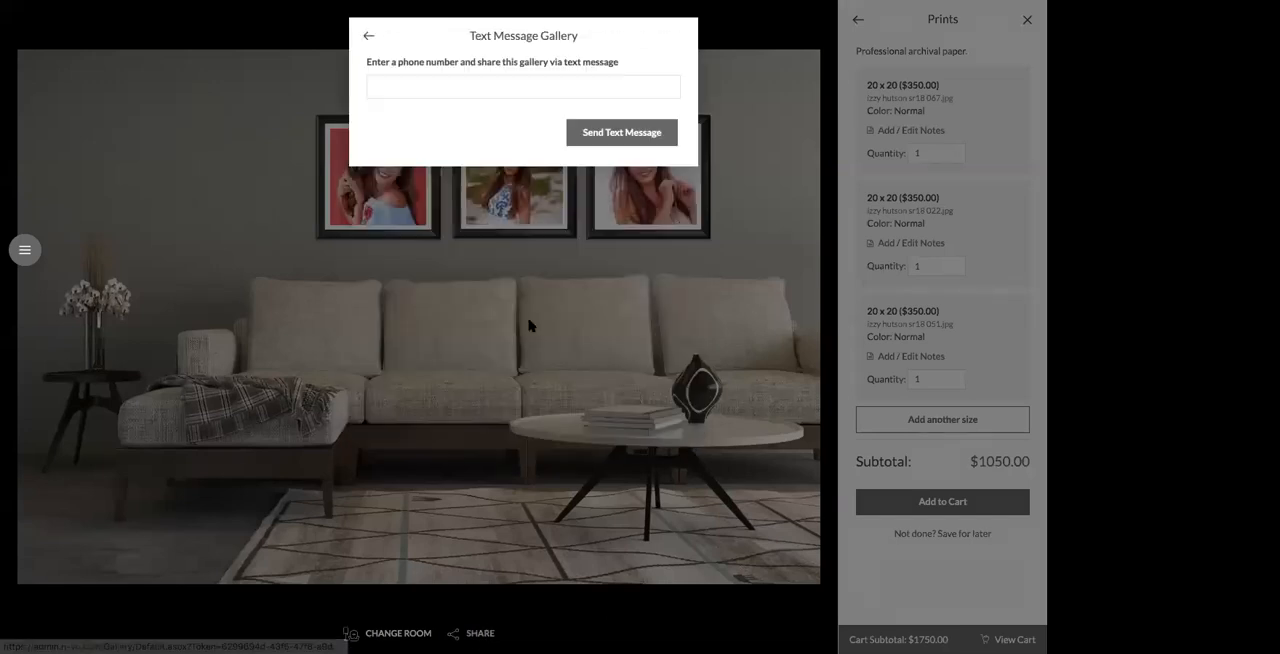
{"action": "left_click", "coordinate": [438, 91]}
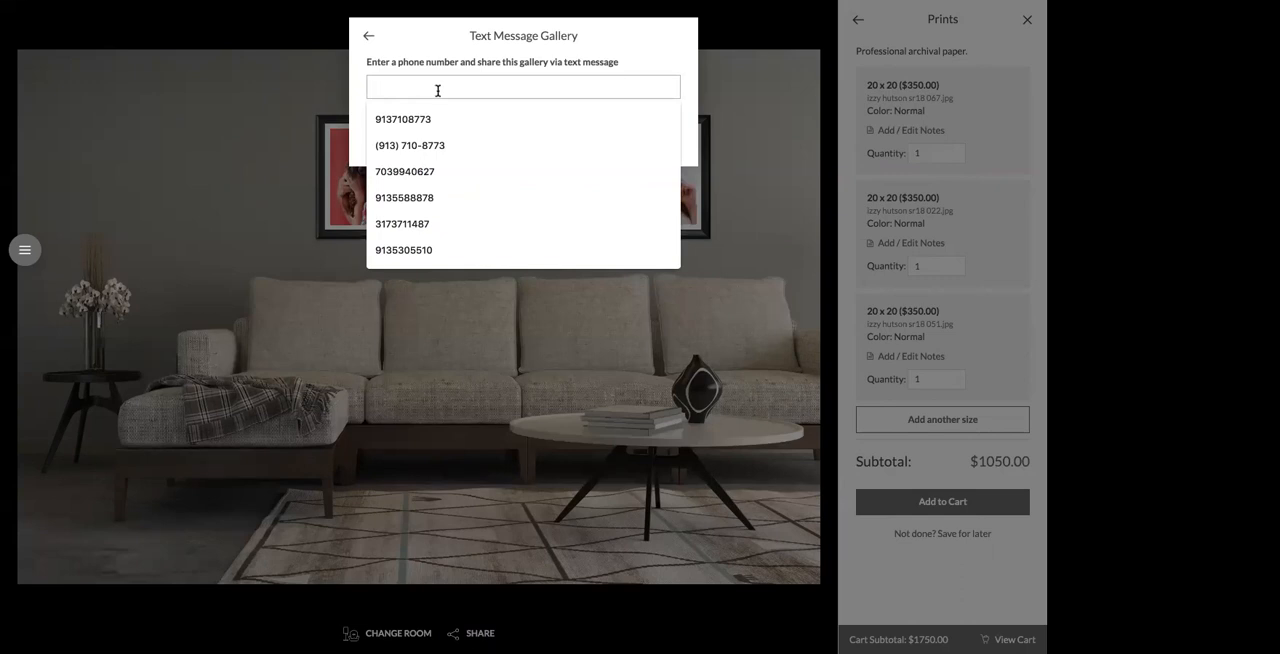
{"action": "left_click", "coordinate": [368, 35]}
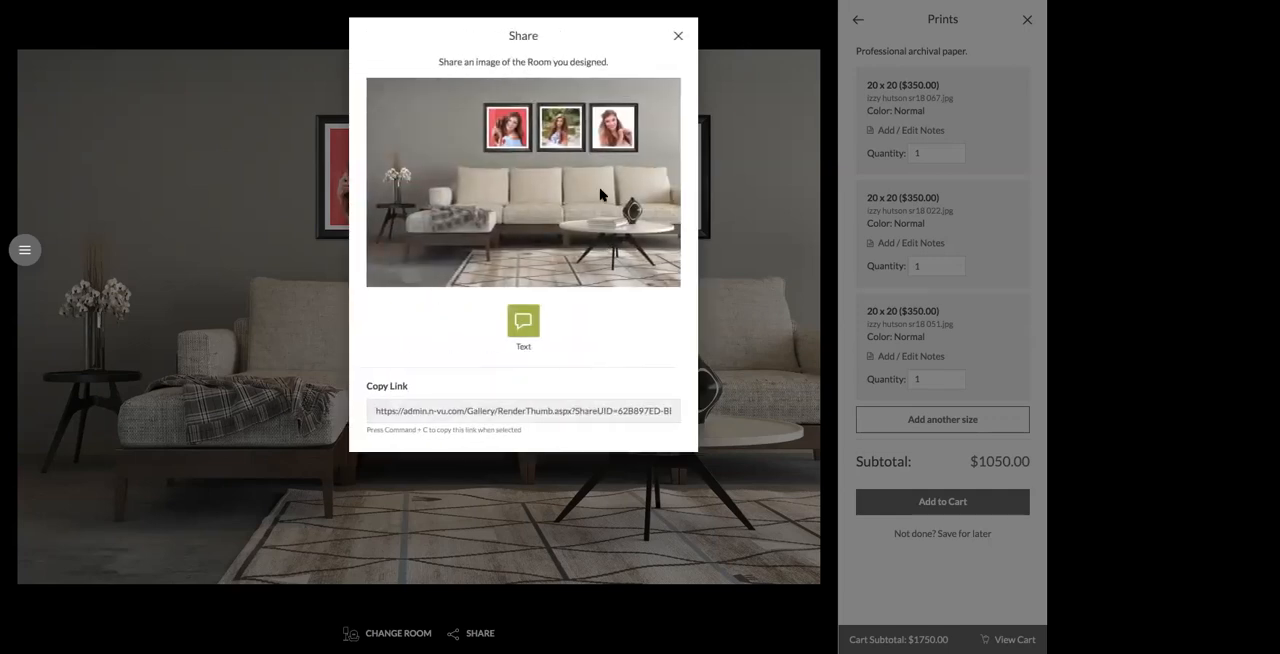
{"action": "left_click", "coordinate": [677, 38]}
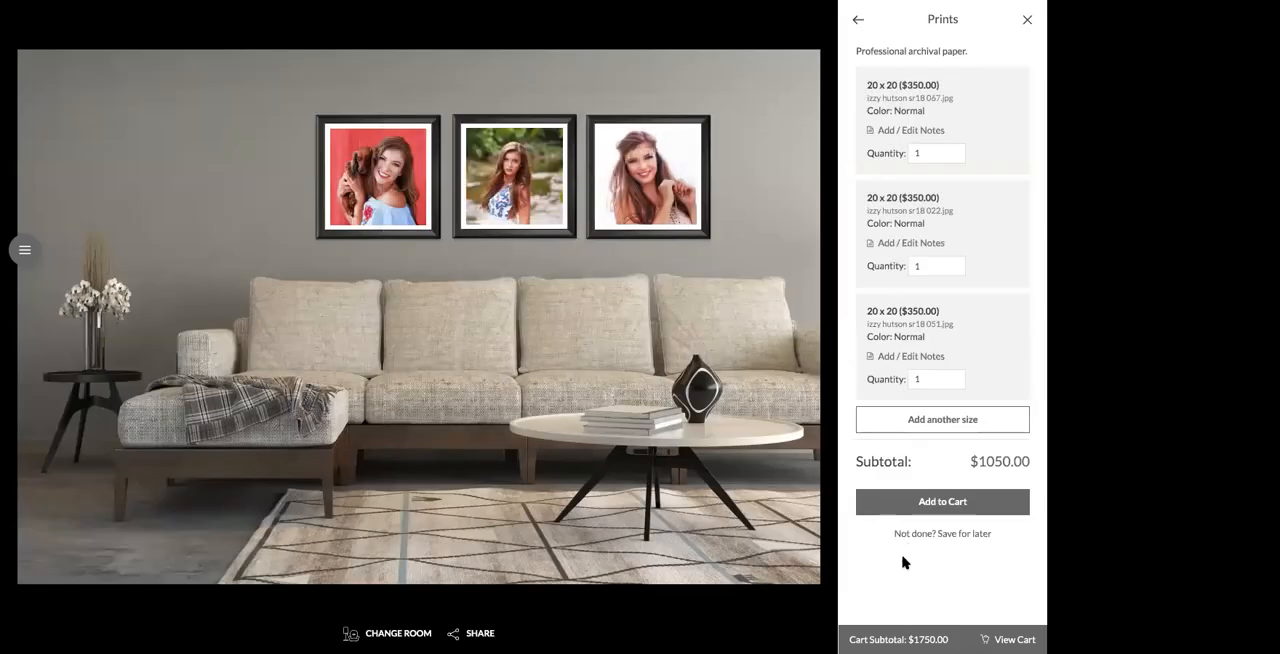
Step: Add the arrangement of three 20 x 20 prints to the cart and review it in the shopping cart
{"action": "left_click", "coordinate": [945, 505]}
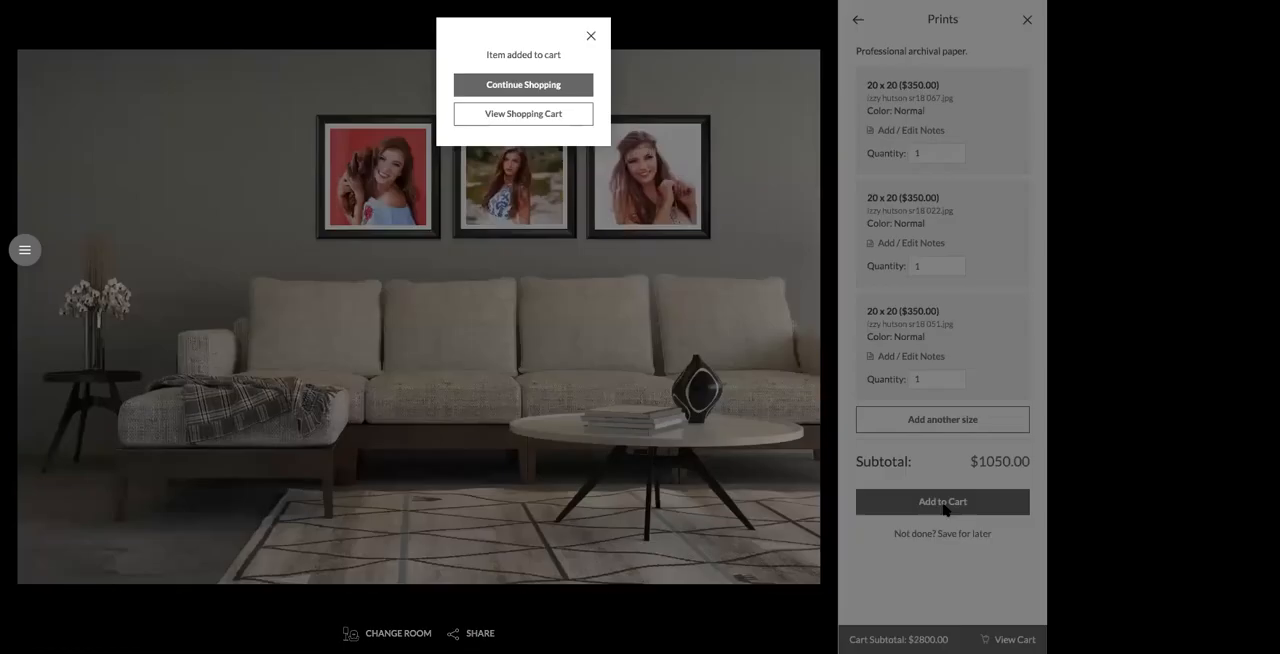
{"action": "left_click", "coordinate": [517, 118]}
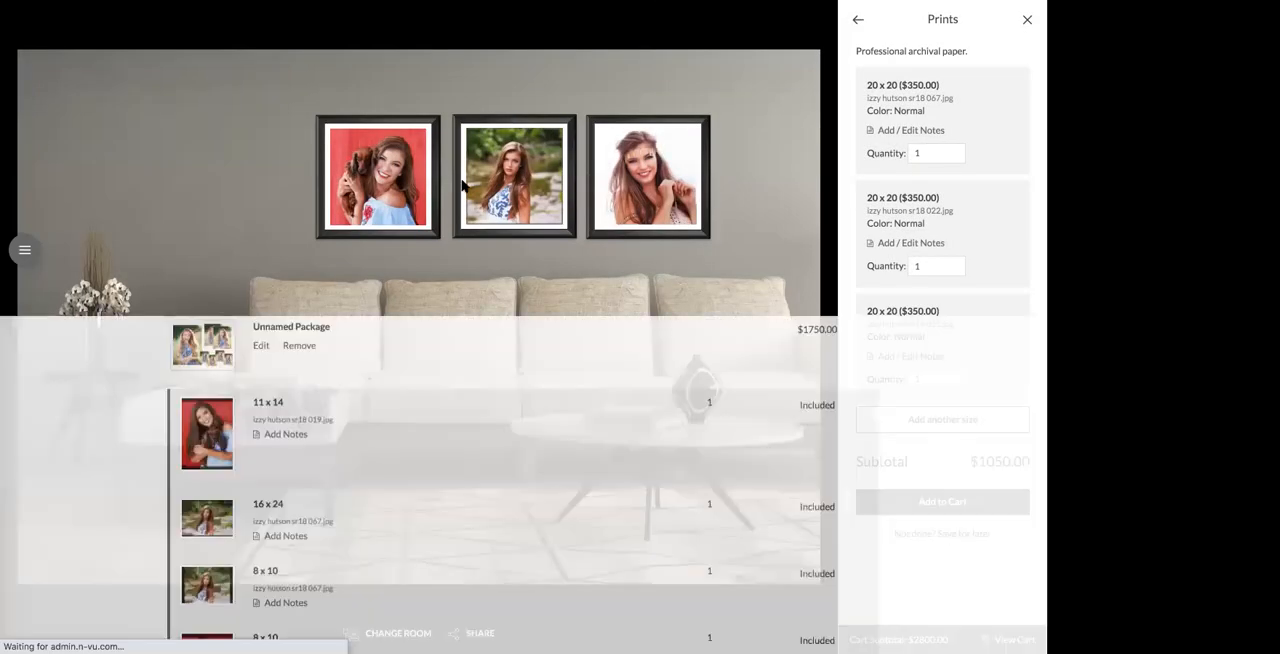
{"action": "scroll", "coordinate": [437, 231], "scroll_direction": "down", "scroll_amount": 5}
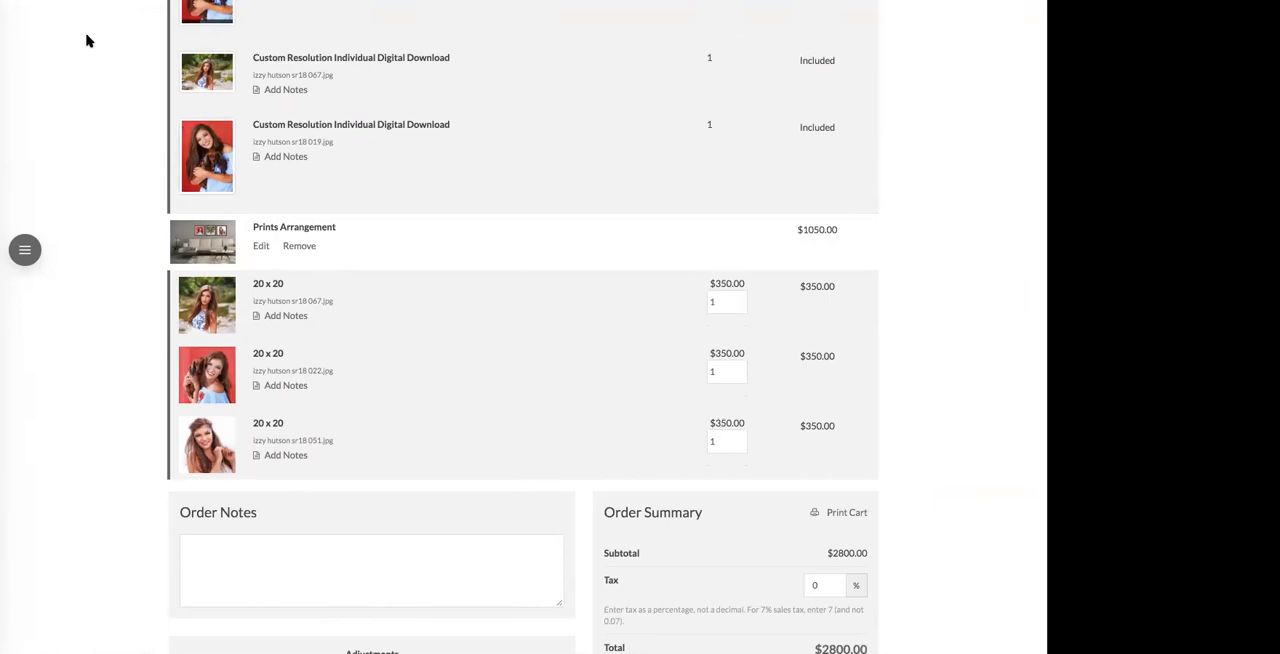
Step: Leave the sales session for the admin area and go through the event dashboard to the Gallery Manager
{"action": "left_click", "coordinate": [25, 250]}
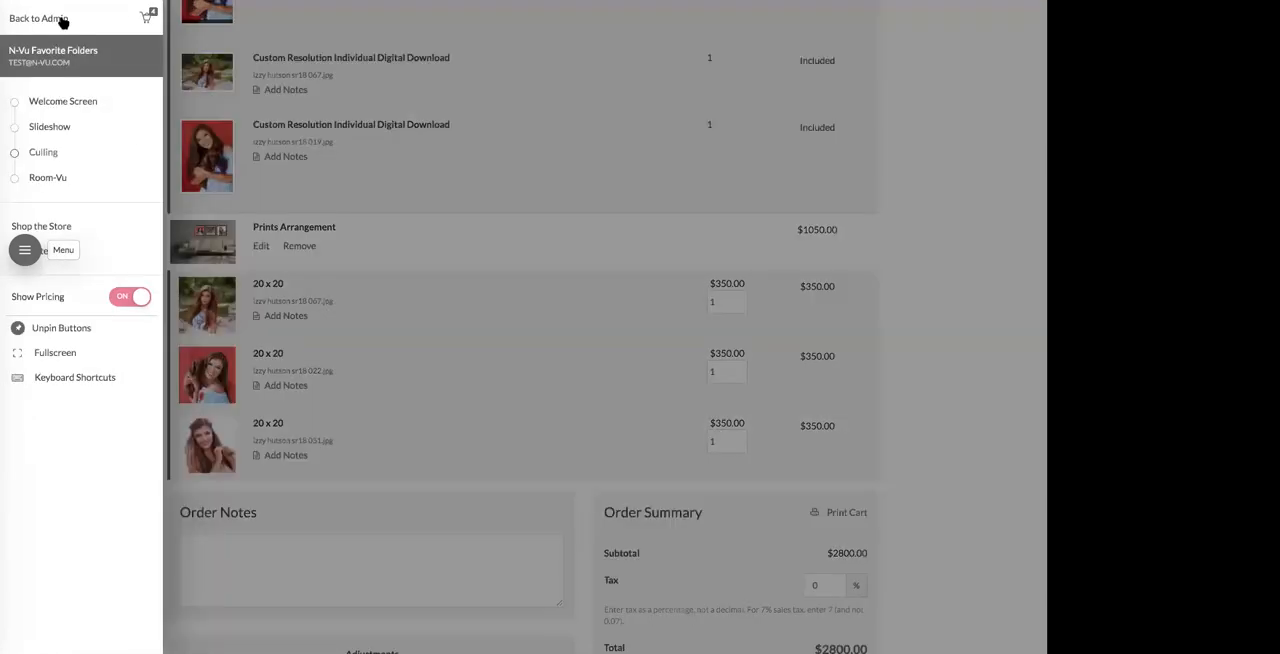
{"action": "left_click", "coordinate": [52, 21]}
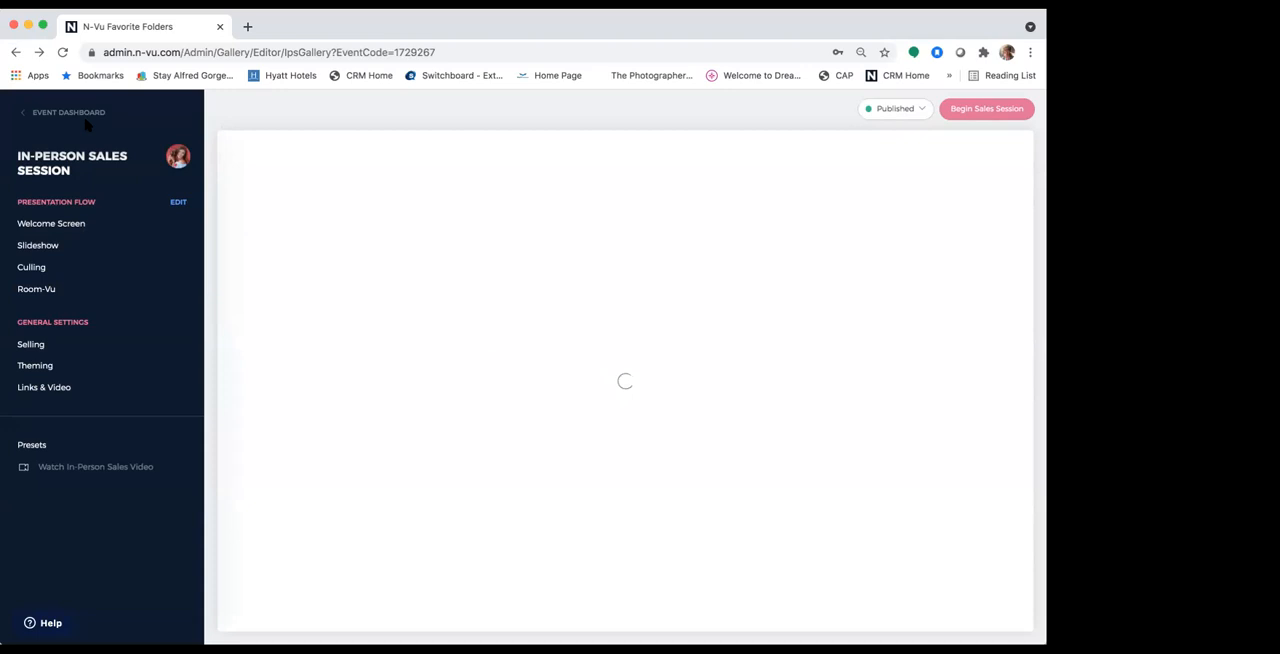
{"action": "left_click", "coordinate": [46, 112]}
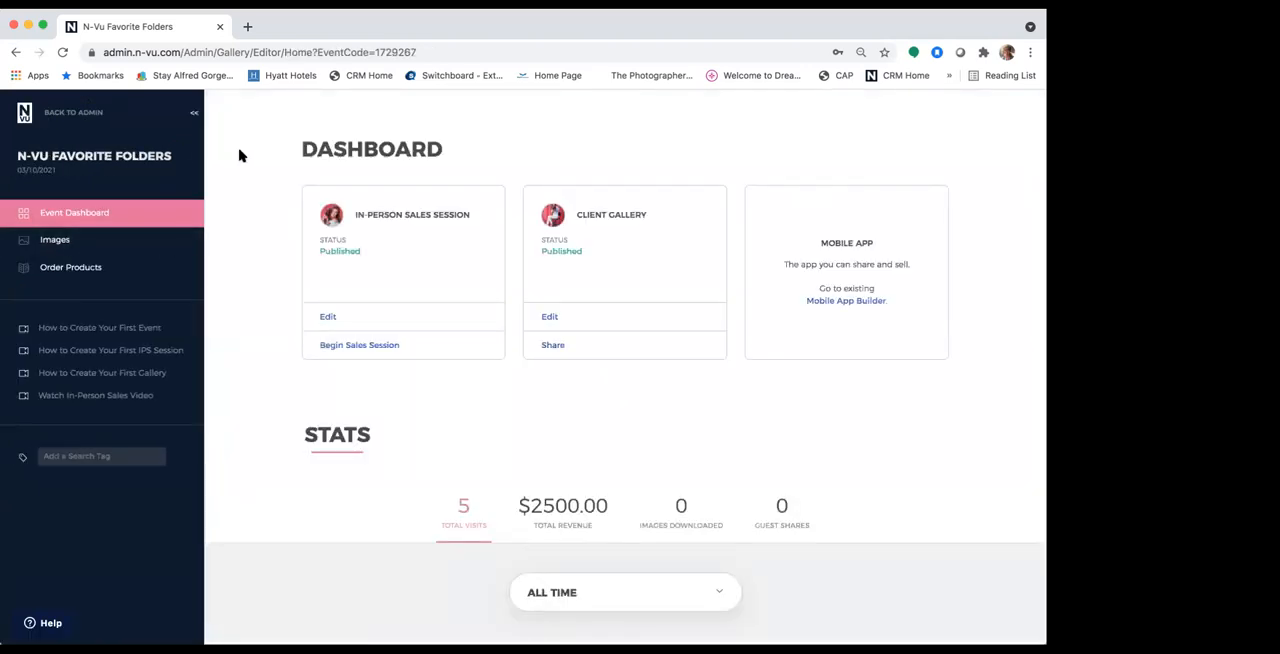
{"action": "left_click", "coordinate": [84, 112]}
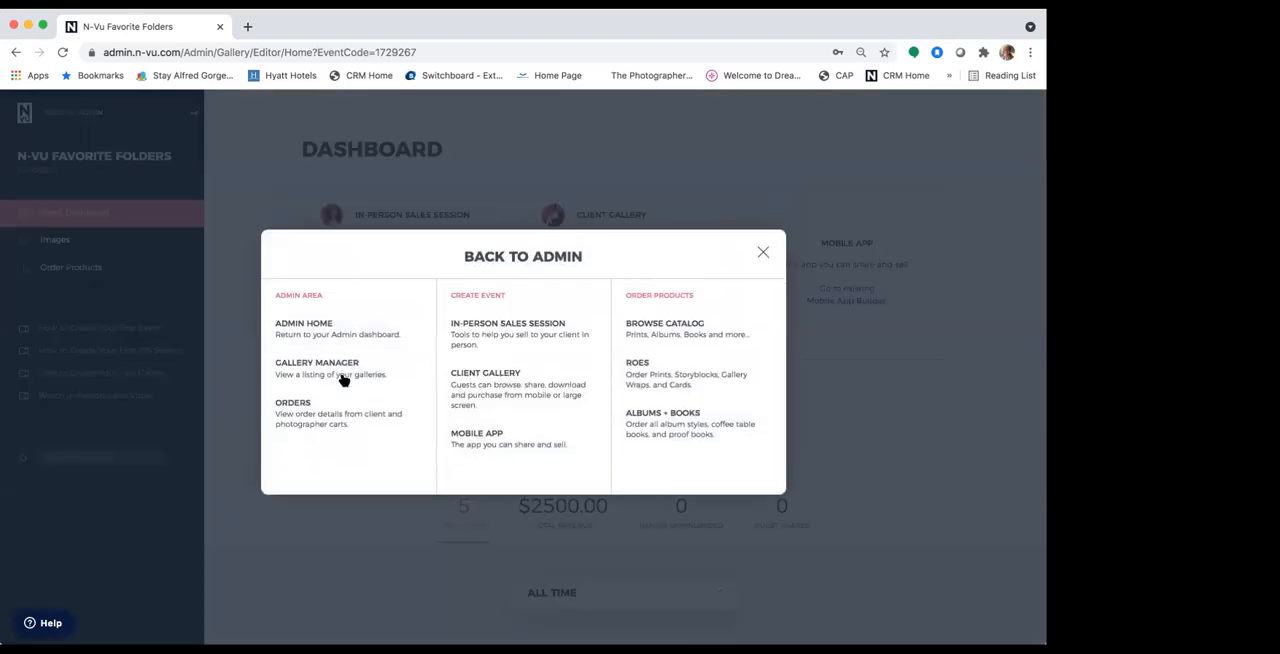
{"action": "left_click", "coordinate": [343, 378]}
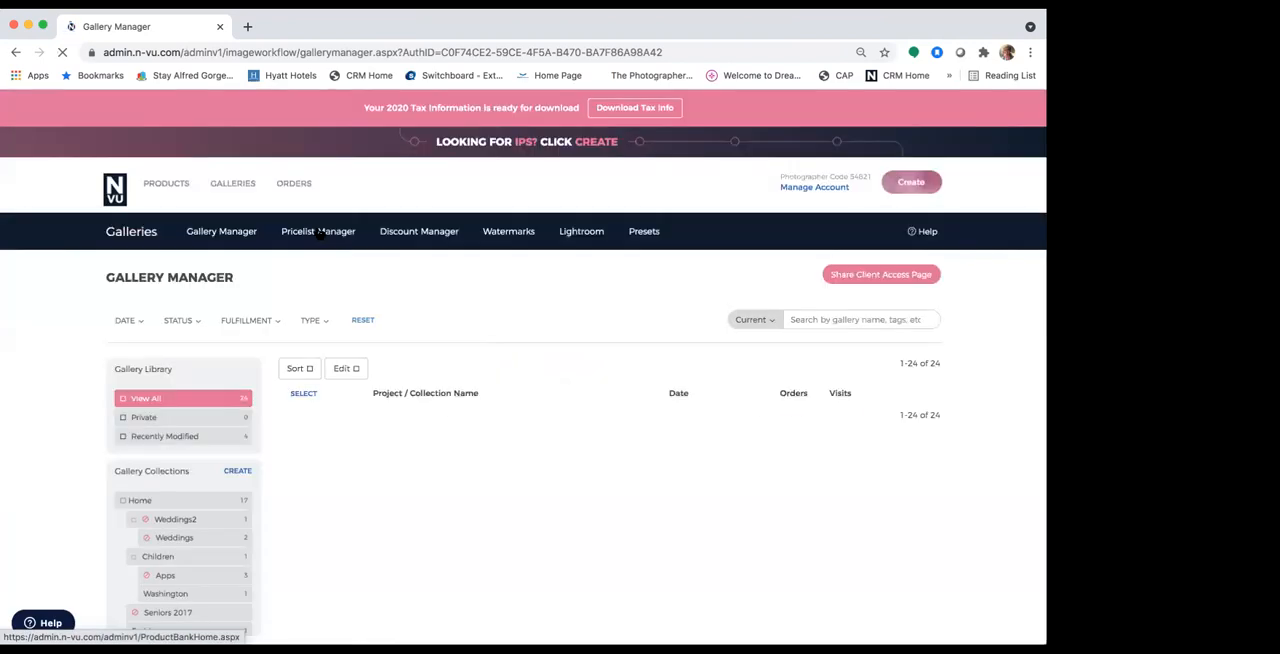
Step: Go to the Pricelist Manager and open Default Pricelist with Products
{"action": "left_click", "coordinate": [320, 233]}
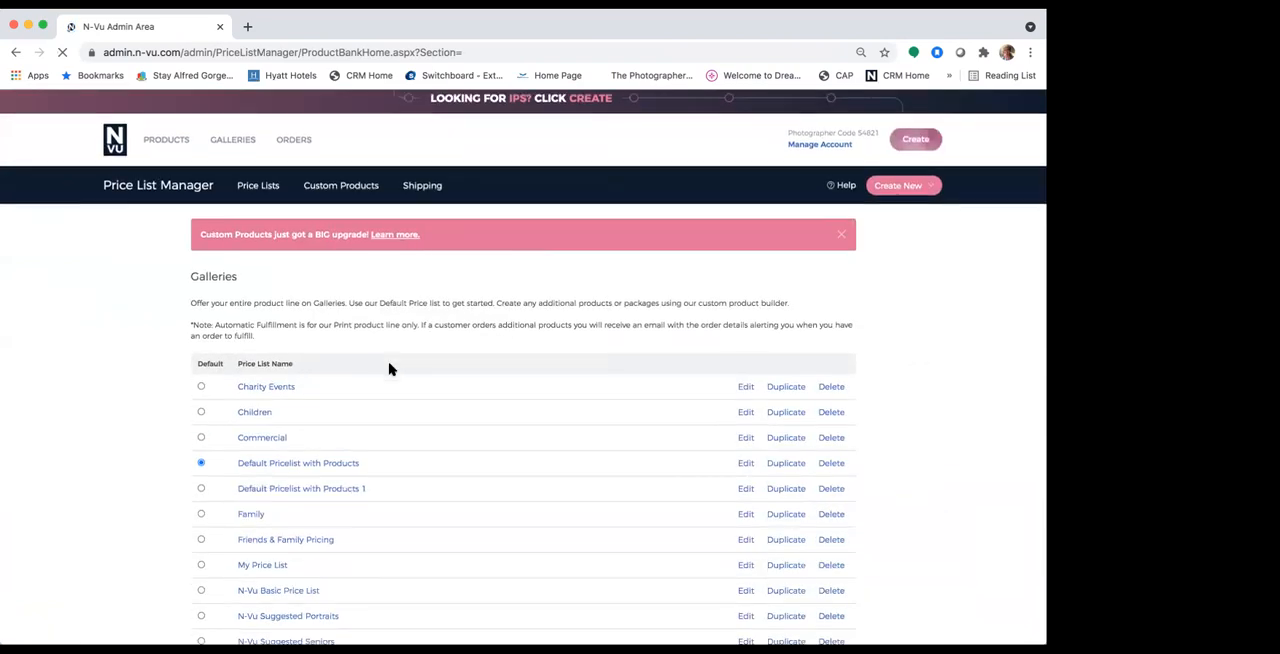
{"action": "scroll", "coordinate": [390, 369], "scroll_direction": "down", "scroll_amount": 5}
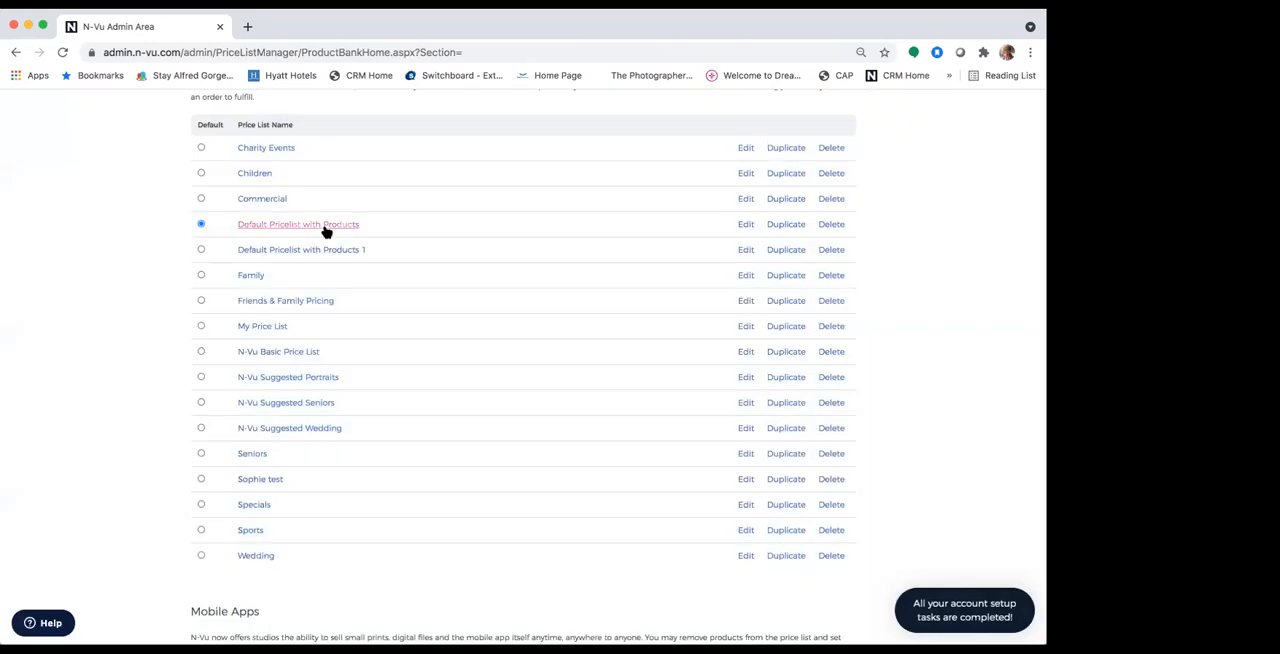
{"action": "left_click", "coordinate": [324, 228]}
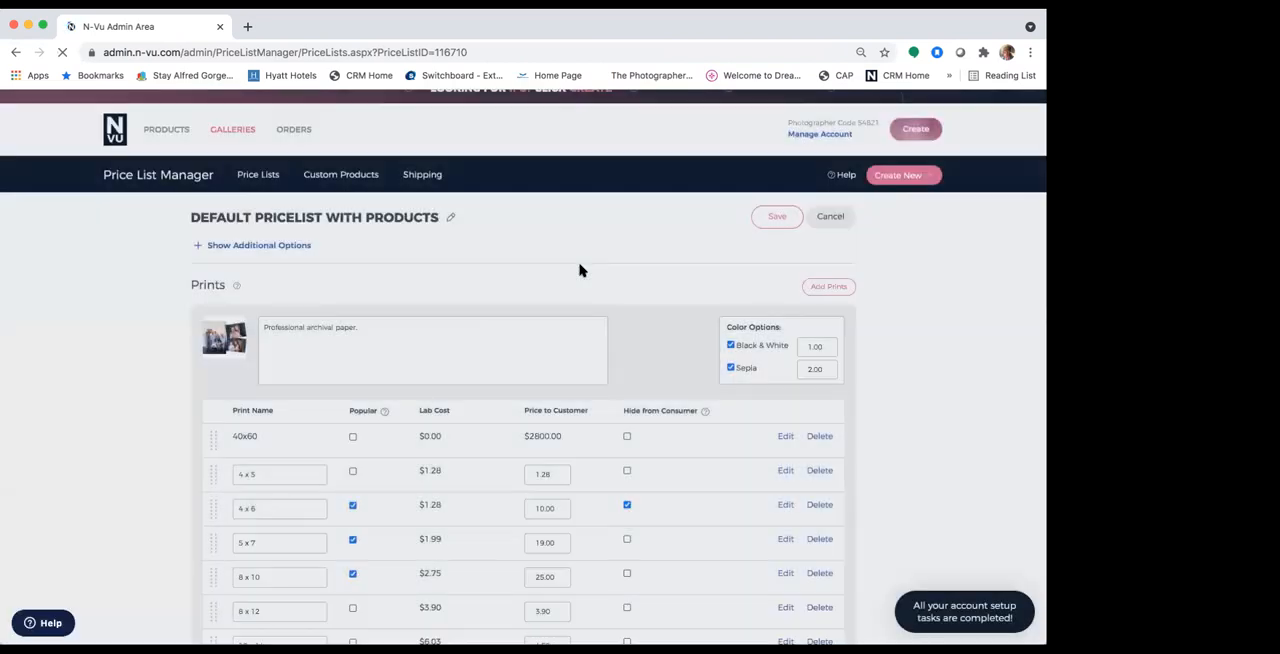
Step: Find the Wall Collections section of the price list and open the 20x20 Wall Collection for editing
{"action": "scroll", "coordinate": [580, 270], "scroll_direction": "down", "scroll_amount": 10}
{"action": "scroll", "coordinate": [580, 270], "scroll_direction": "down", "scroll_amount": 15}
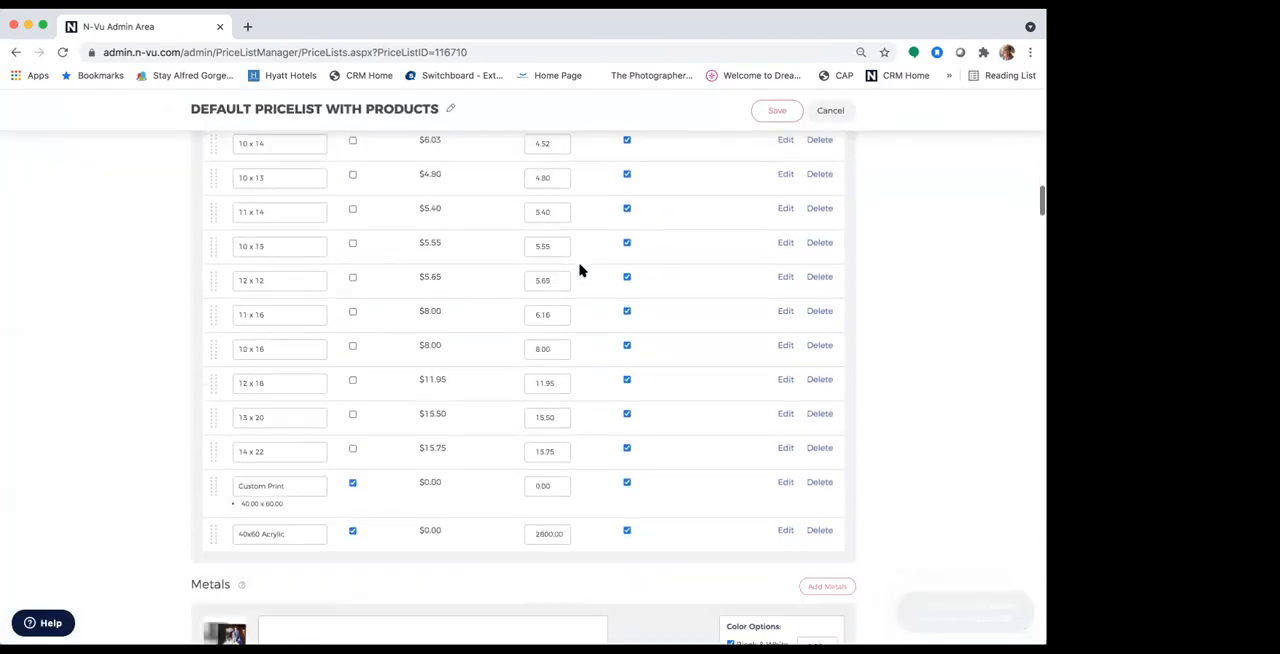
{"action": "scroll", "coordinate": [580, 270], "scroll_direction": "down", "scroll_amount": 15}
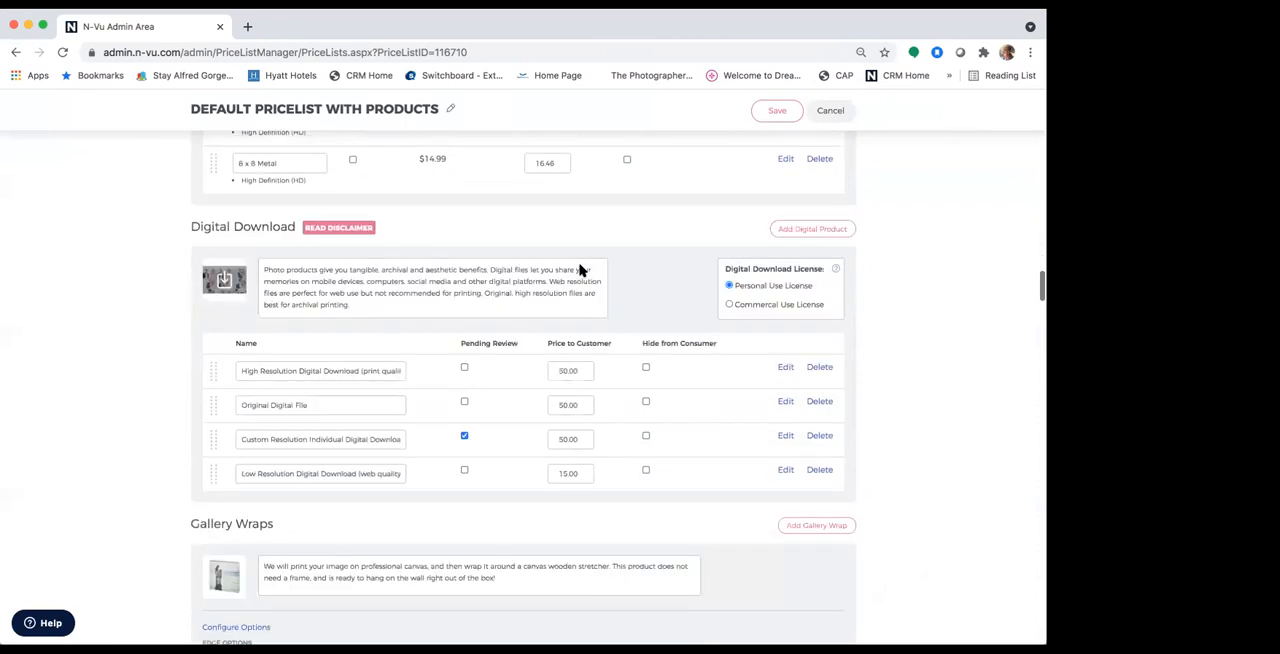
{"action": "scroll", "coordinate": [580, 270], "scroll_direction": "down", "scroll_amount": 15}
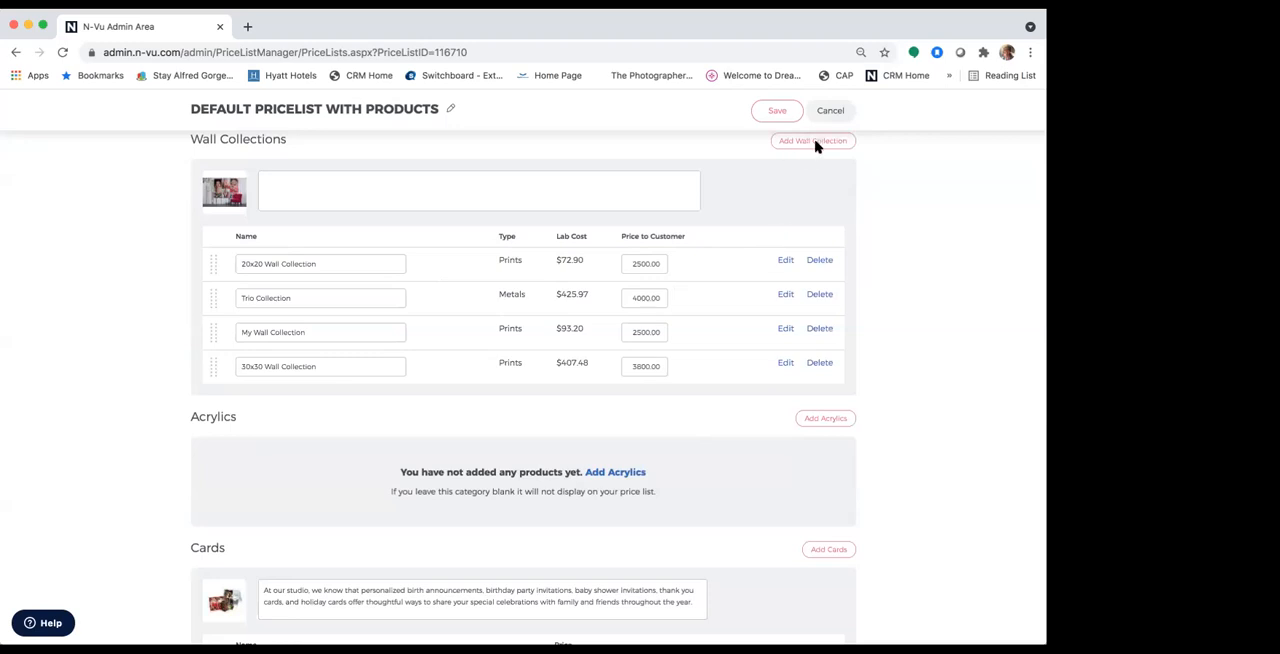
{"action": "left_click", "coordinate": [782, 262]}
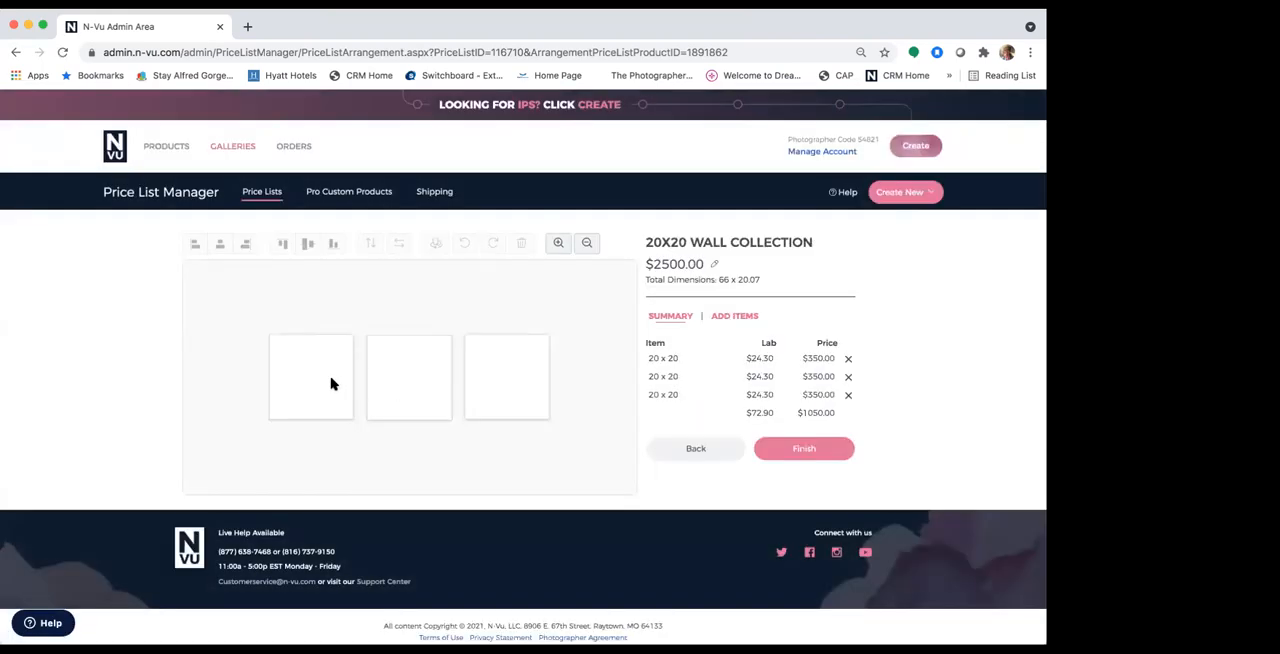
Step: Nudge the first 20 x 20 print slightly in the wall collection layout and finish editing the collection
{"action": "left_click", "coordinate": [331, 380]}
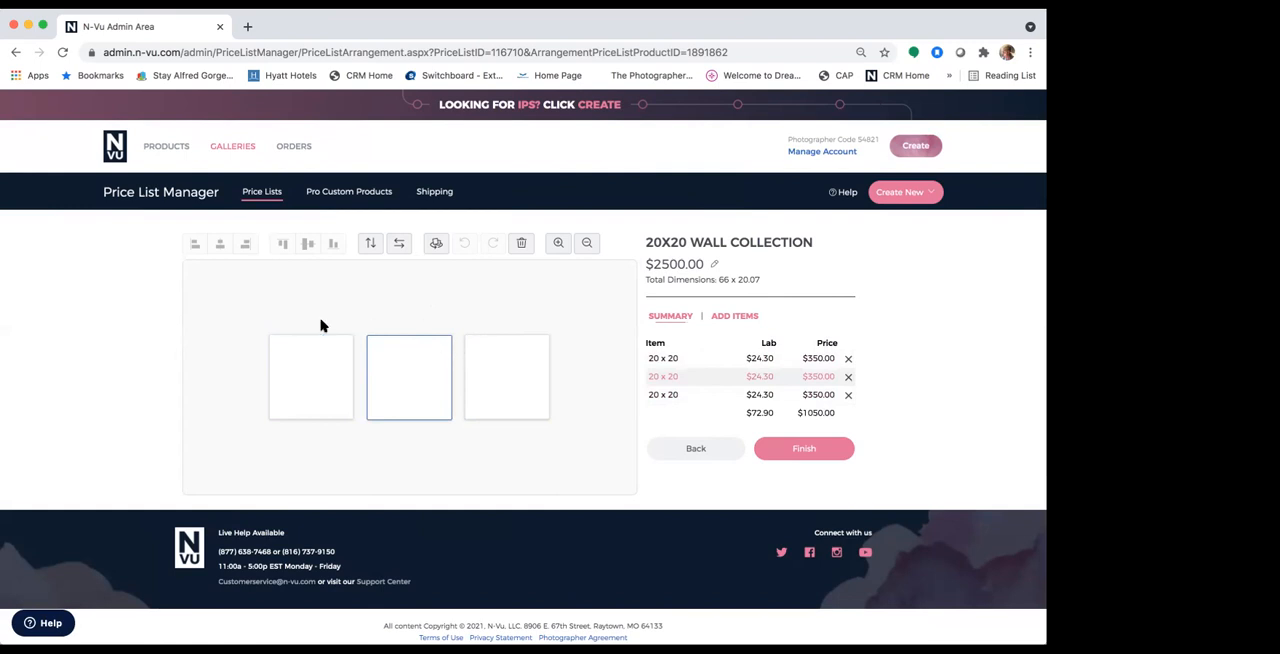
{"action": "mouse_move", "coordinate": [291, 371]}
{"action": "left_mouse_down"}
{"action": "mouse_move", "coordinate": [291, 357]}
{"action": "mouse_move", "coordinate": [290, 374]}
{"action": "left_mouse_up"}
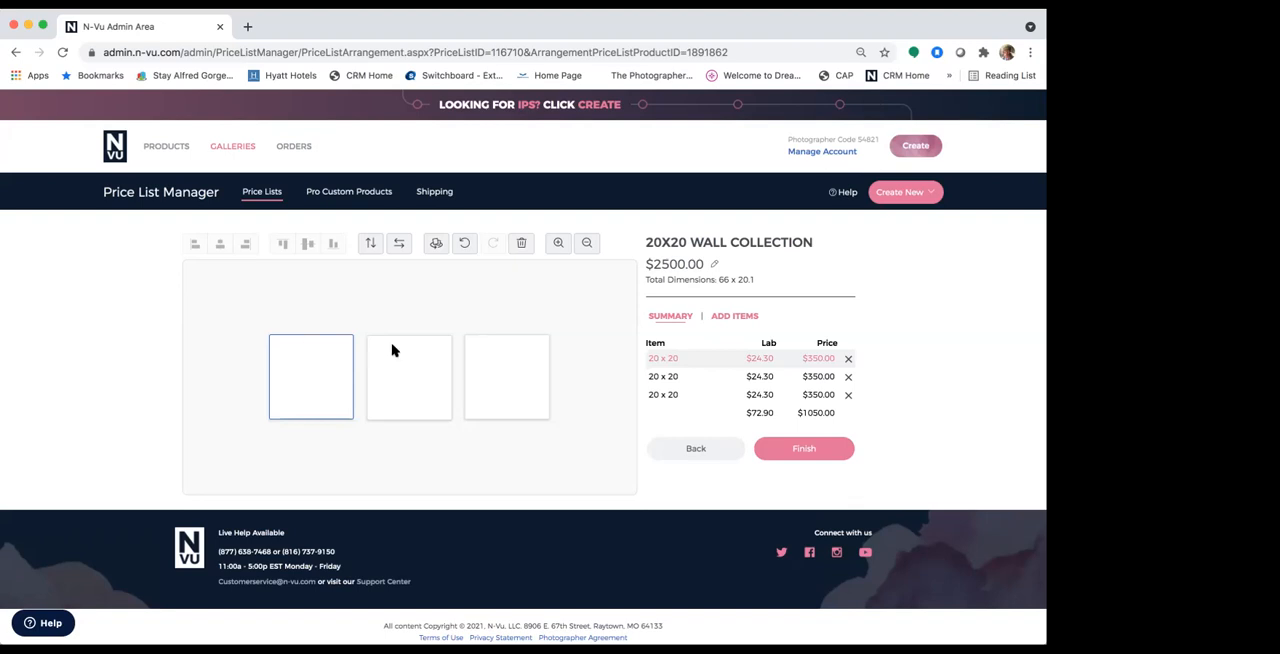
{"action": "left_click", "coordinate": [522, 392]}
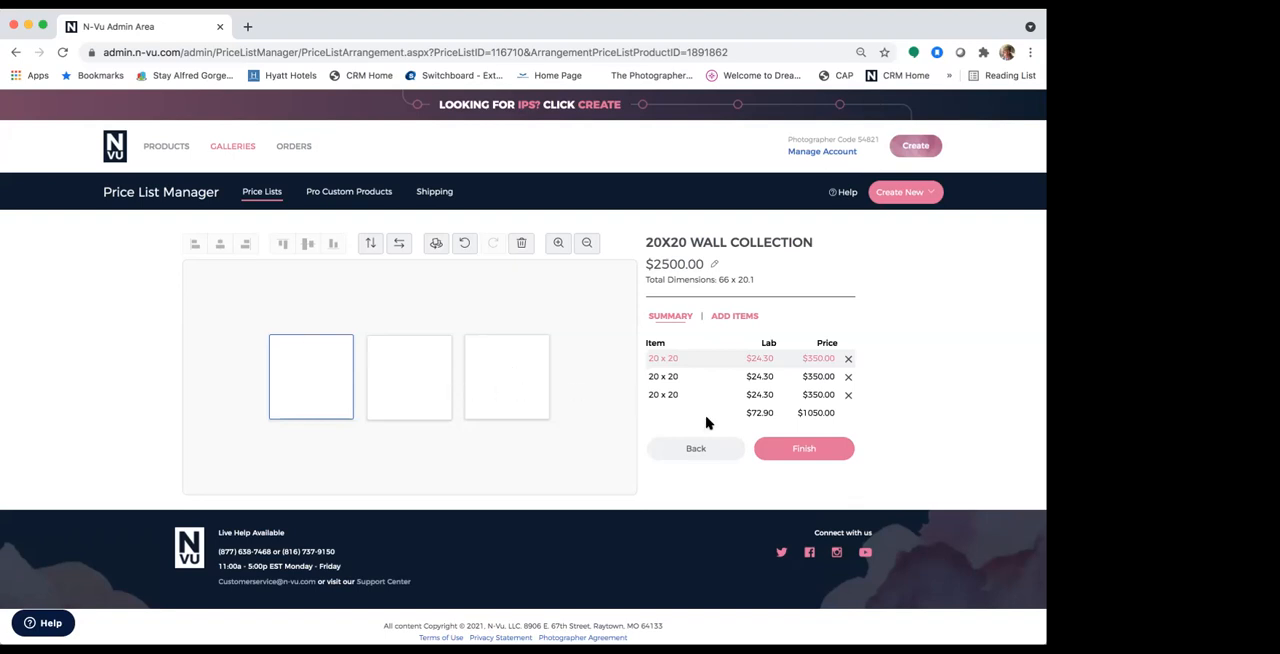
{"action": "left_click", "coordinate": [789, 450]}
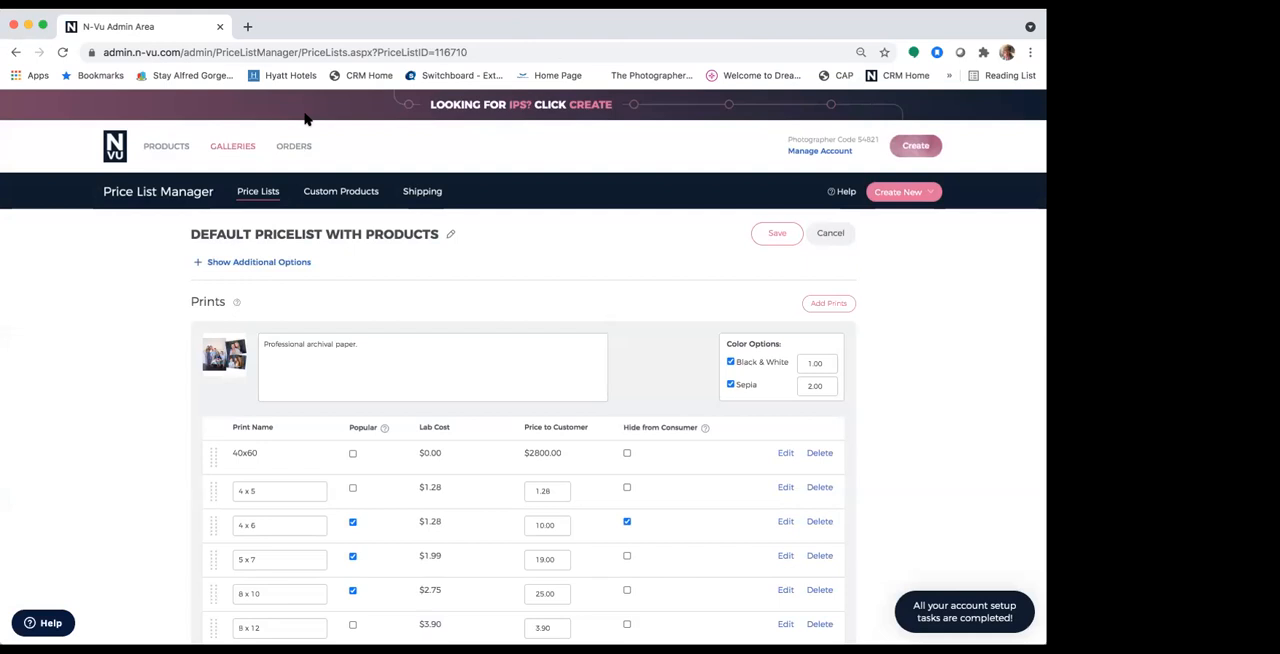
Step: Return to the Gallery Manager and open the N-Vu Favorite Folders in-person sales session's event for editing
{"action": "left_click", "coordinate": [233, 147]}
{"action": "left_click", "coordinate": [239, 195]}
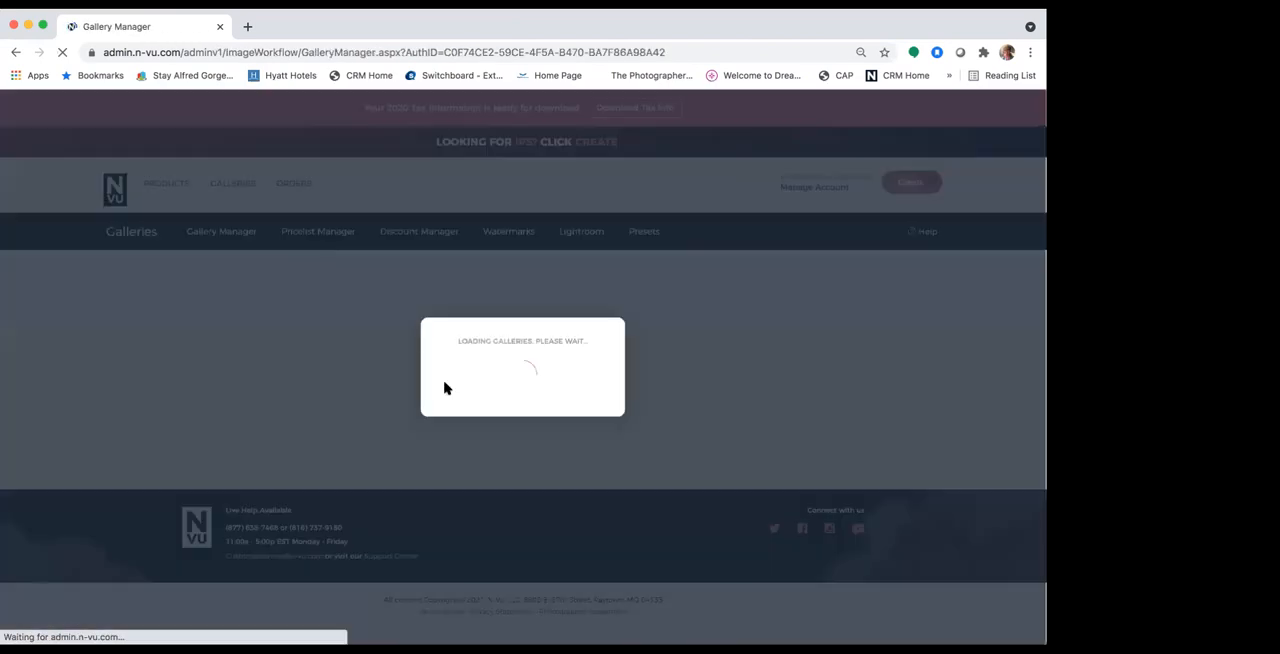
{"action": "scroll", "coordinate": [465, 498], "scroll_direction": "down", "scroll_amount": 3}
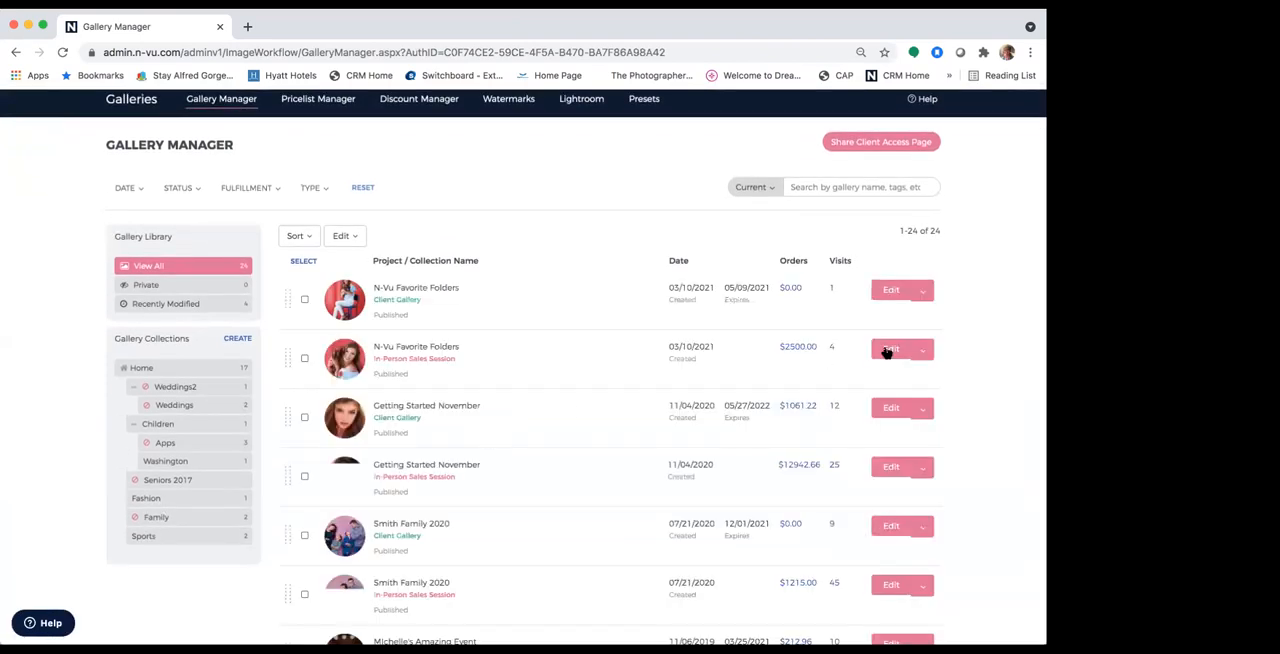
{"action": "left_click", "coordinate": [886, 350]}
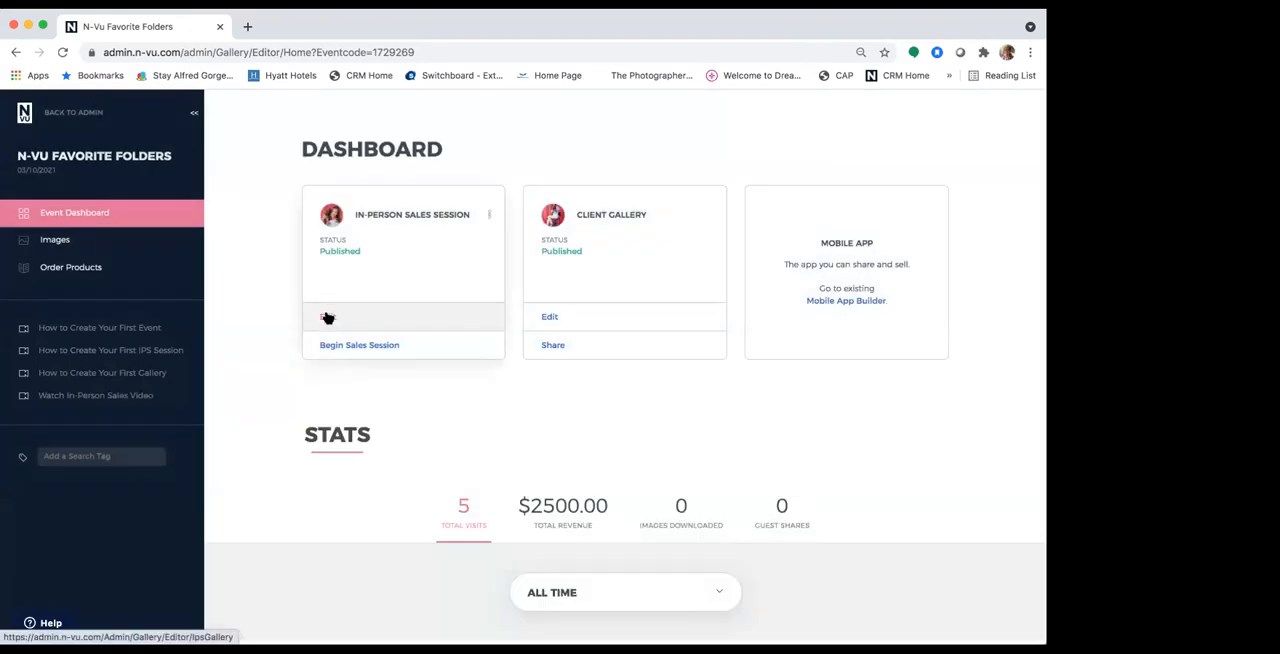
Step: Open the in-person sales session for editing and switch Room-Vu off and back on in its settings
{"action": "left_click", "coordinate": [329, 317]}
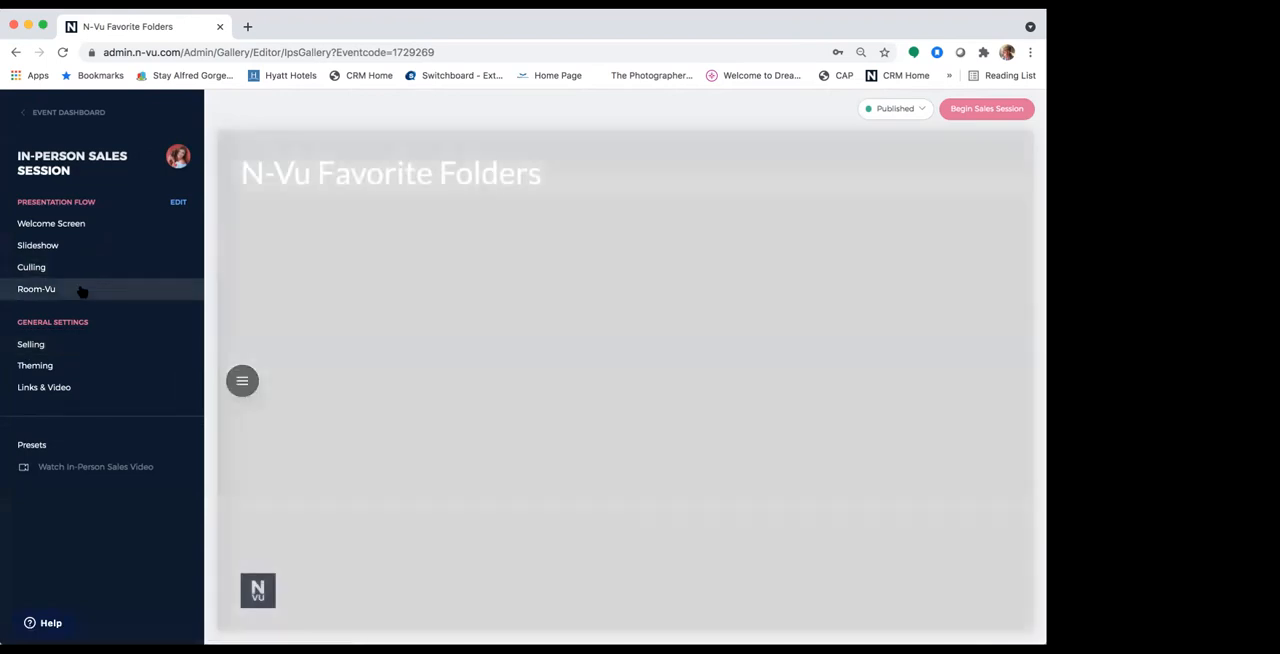
{"action": "left_click", "coordinate": [82, 289]}
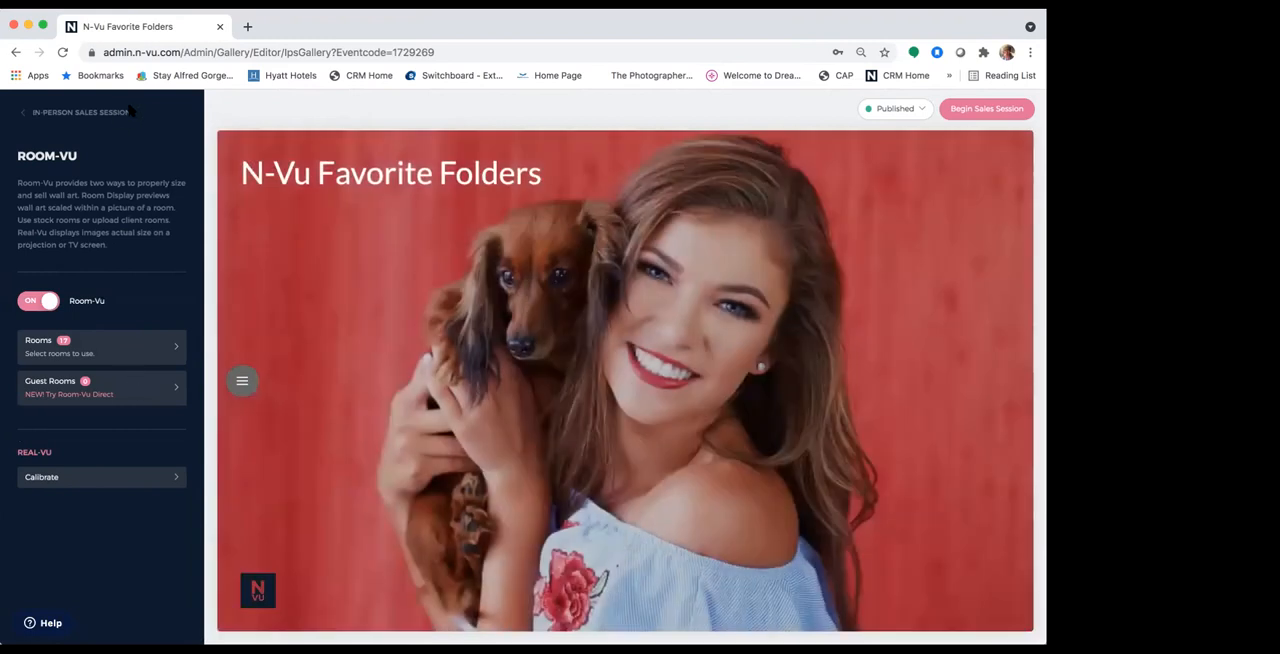
{"action": "left_click", "coordinate": [48, 306]}
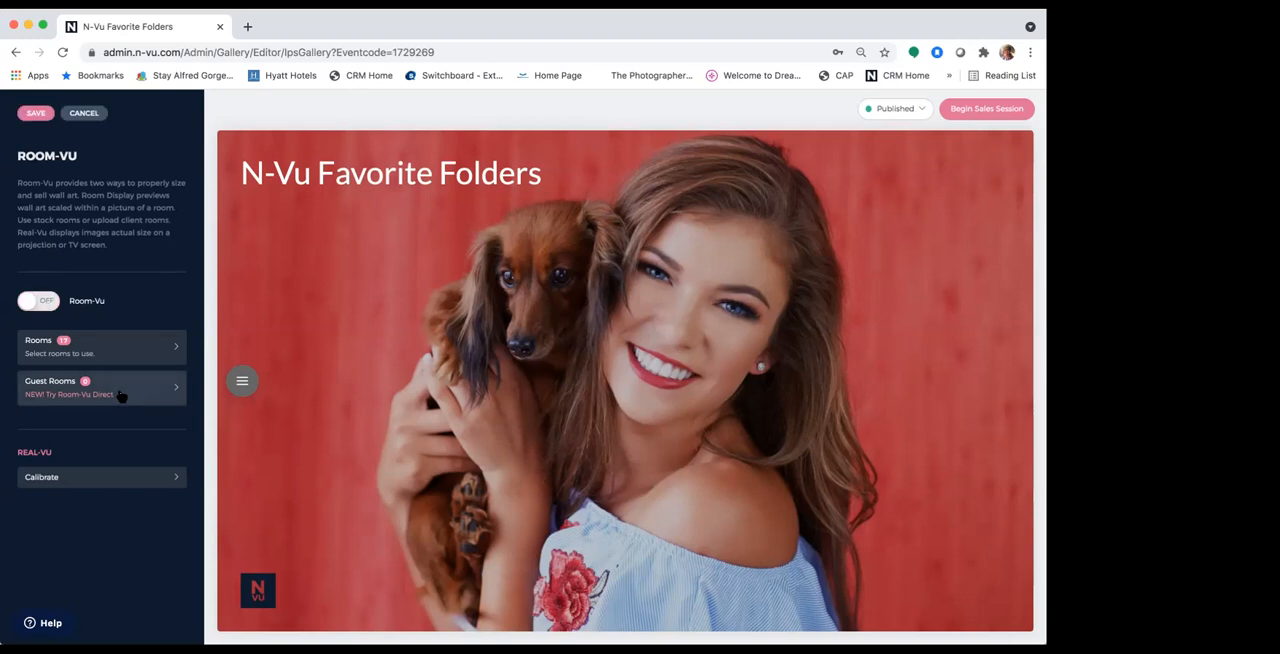
{"action": "left_click", "coordinate": [44, 306]}
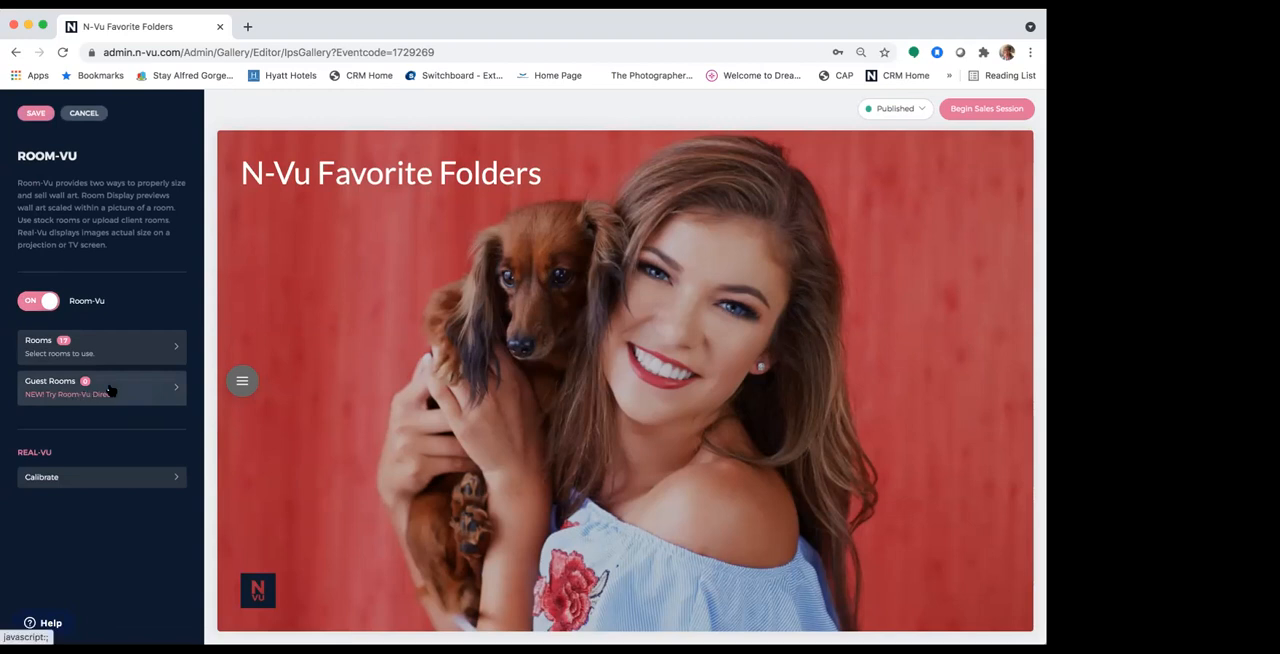
Step: Send a Room-Vu Direct upload link from Guest Rooms by text message to the client's phone number
{"action": "left_click", "coordinate": [148, 387]}
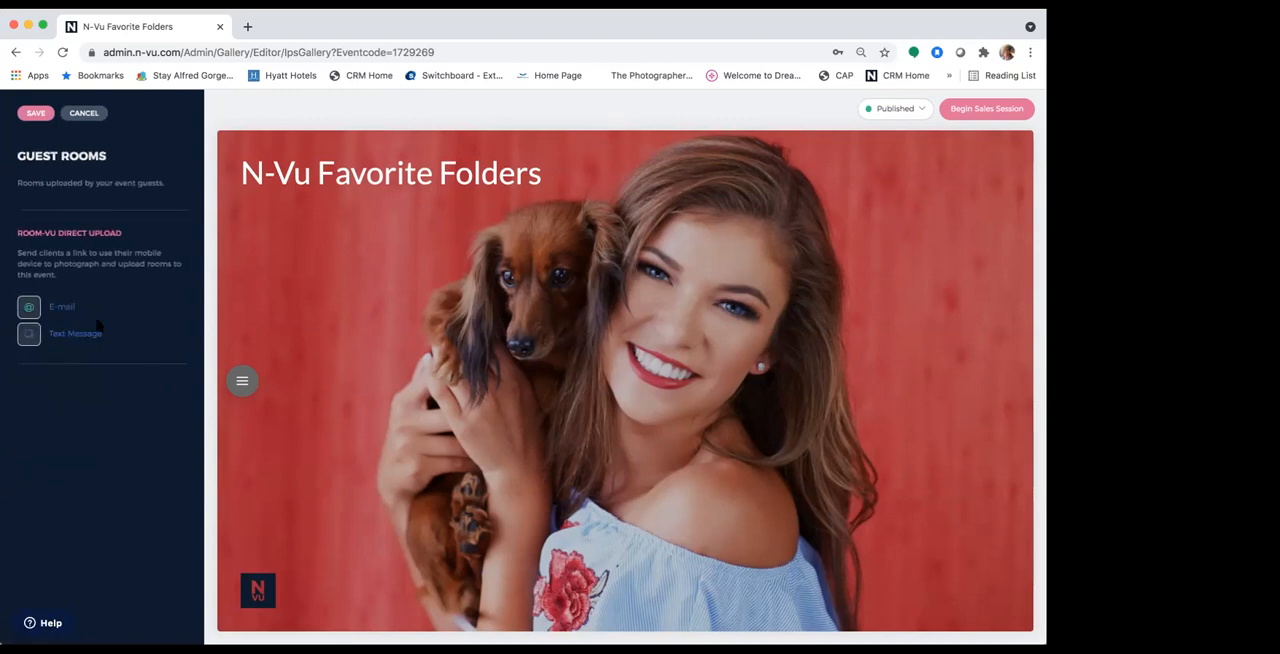
{"action": "left_click", "coordinate": [70, 336]}
{"action": "left_click", "coordinate": [438, 359]}
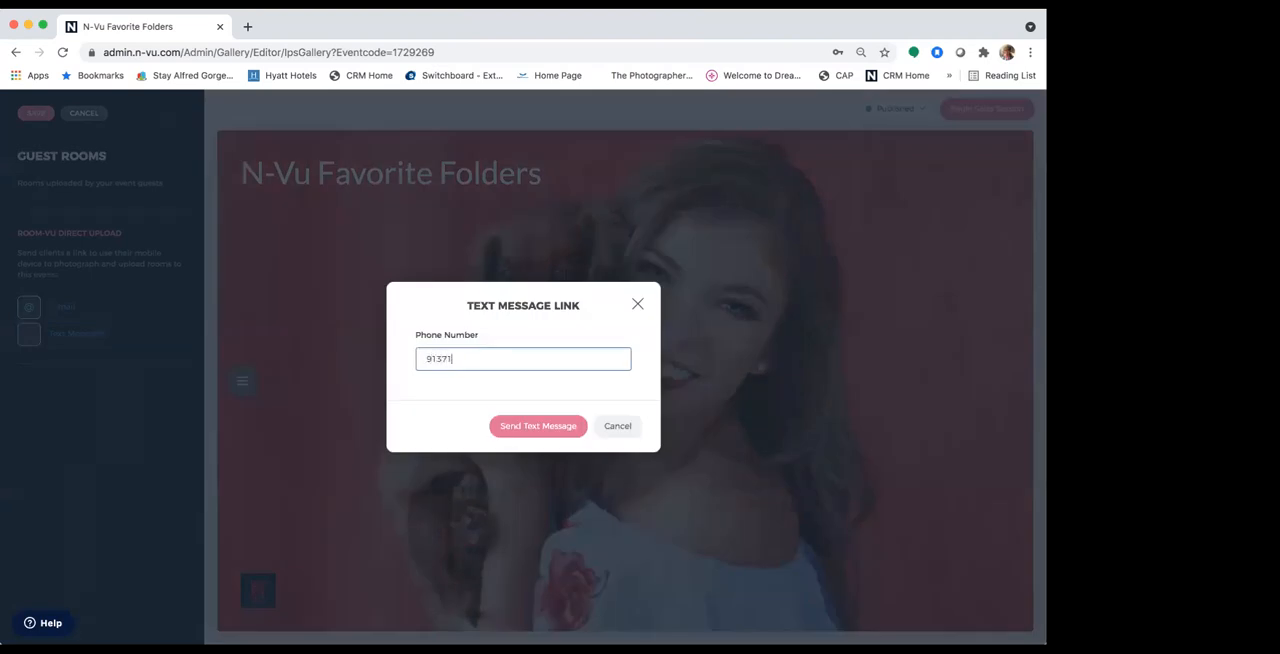
{"action": "left_click", "coordinate": [521, 431]}
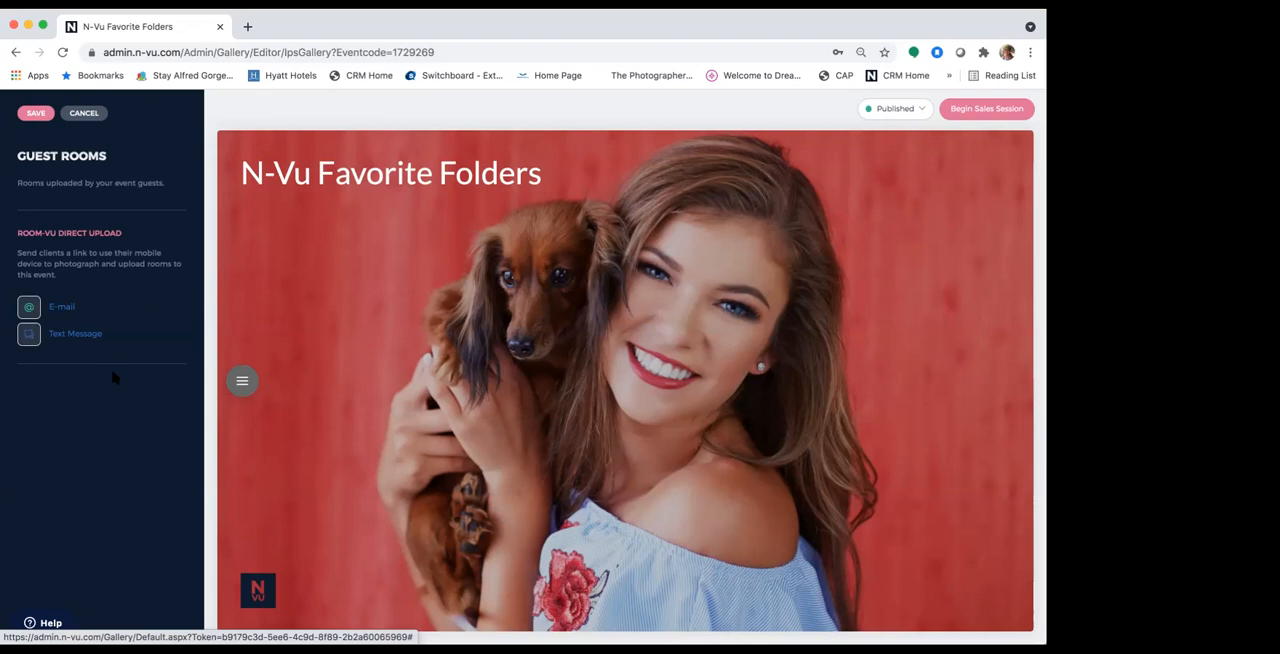
Step: Save the Room-Vu settings and reopen Guest Rooms to load the client's uploaded room
{"action": "left_click", "coordinate": [35, 114]}
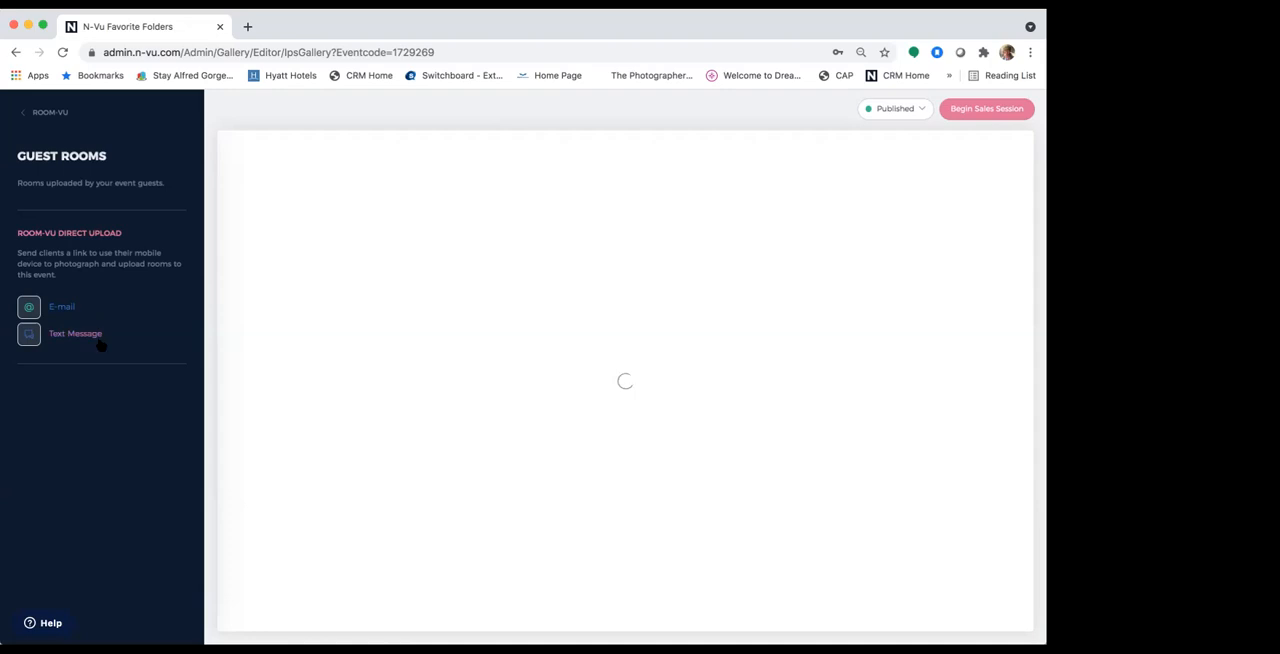
{"action": "left_click", "coordinate": [48, 115]}
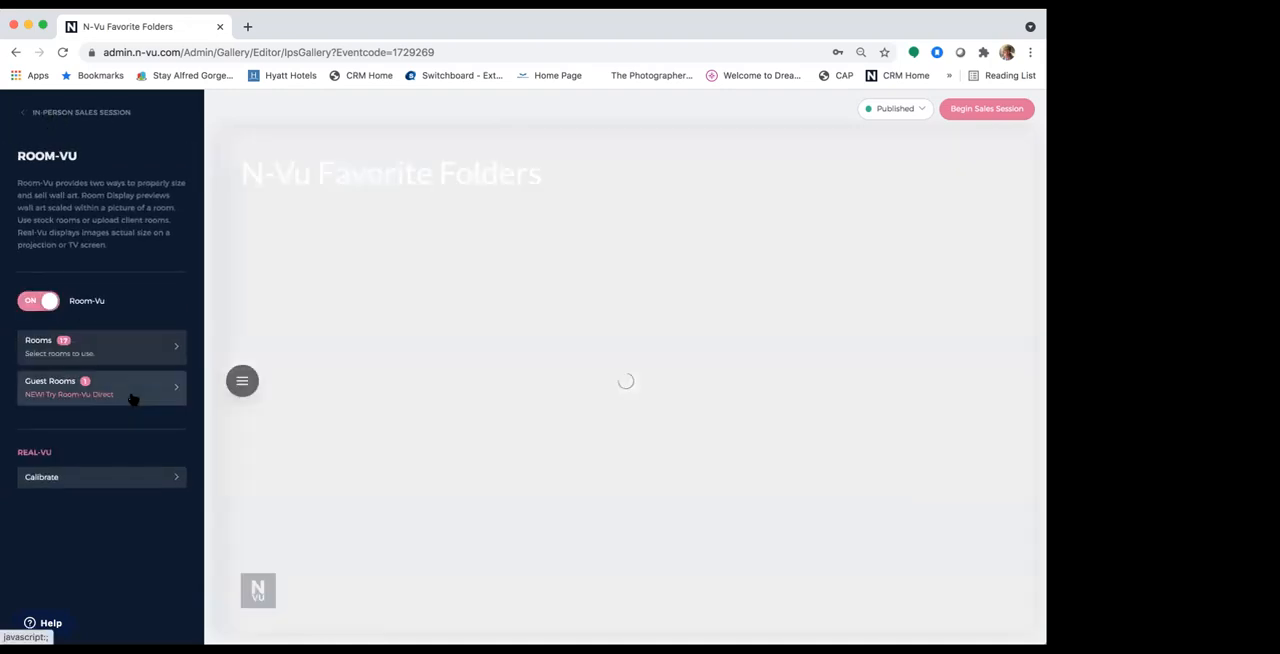
{"action": "left_click", "coordinate": [133, 399]}
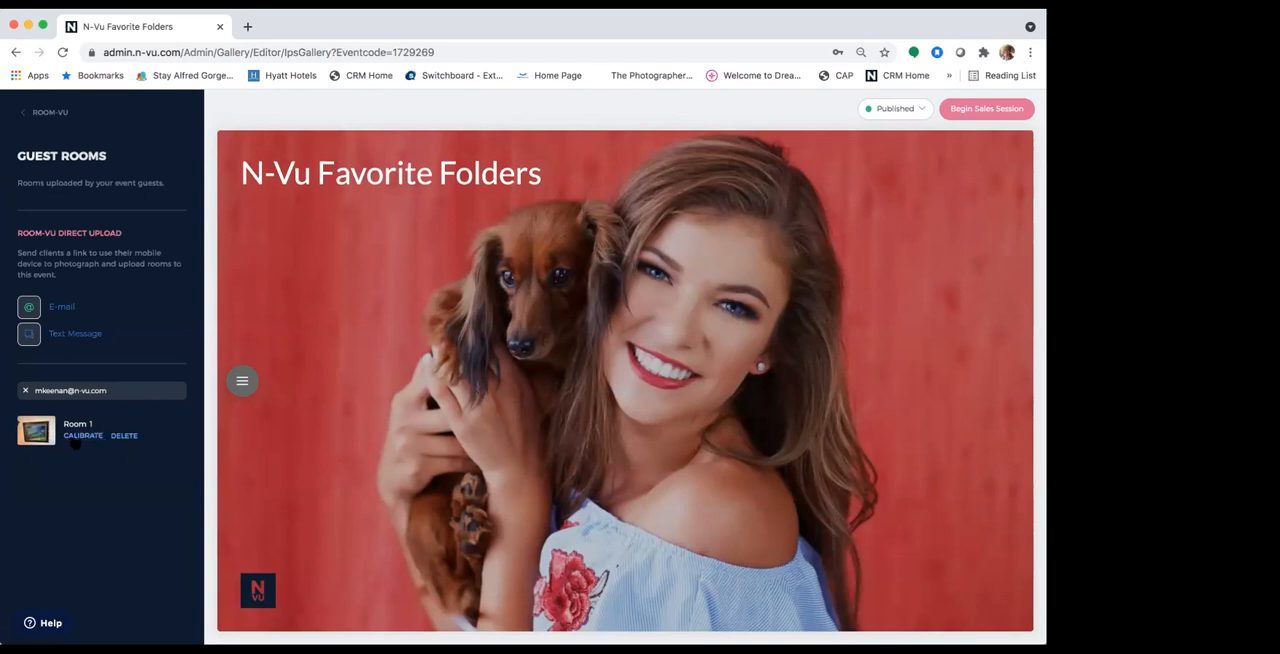
Step: Start calibrating Room 1, shrink the paper outline, switch to measuring an object and place the ruler on the wall above the picture frame
{"action": "left_click", "coordinate": [80, 437]}
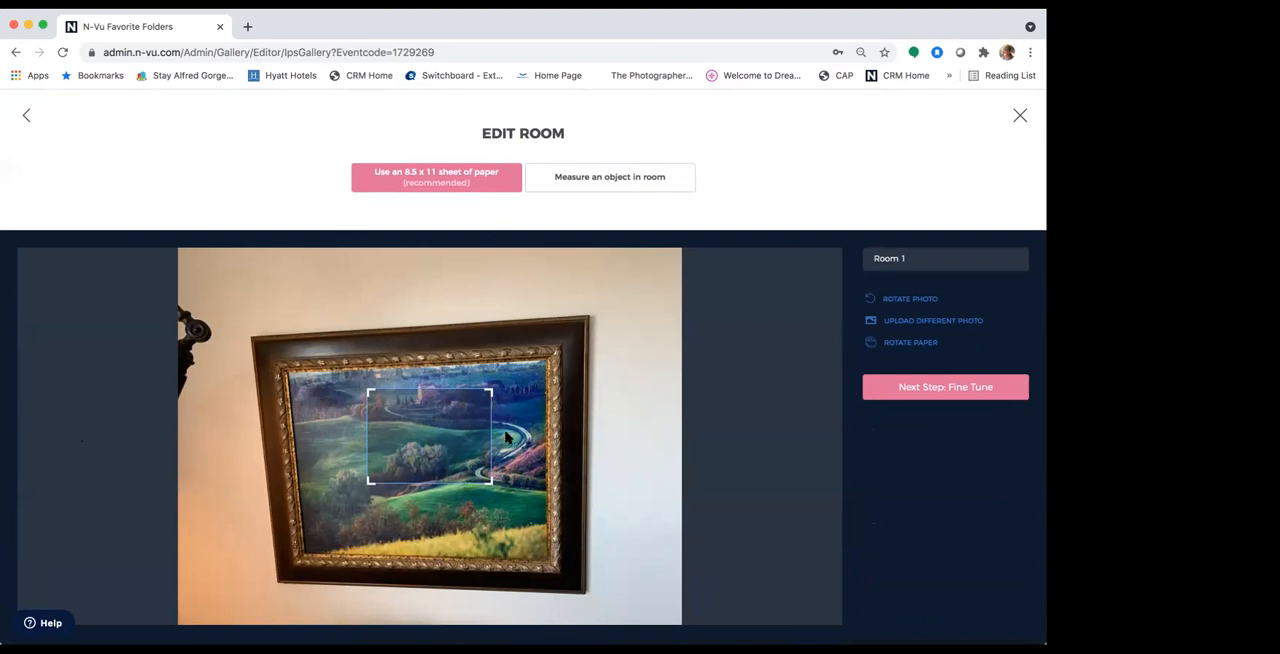
{"action": "left_click_drag", "start_coordinate": [490, 392], "coordinate": [461, 420]}
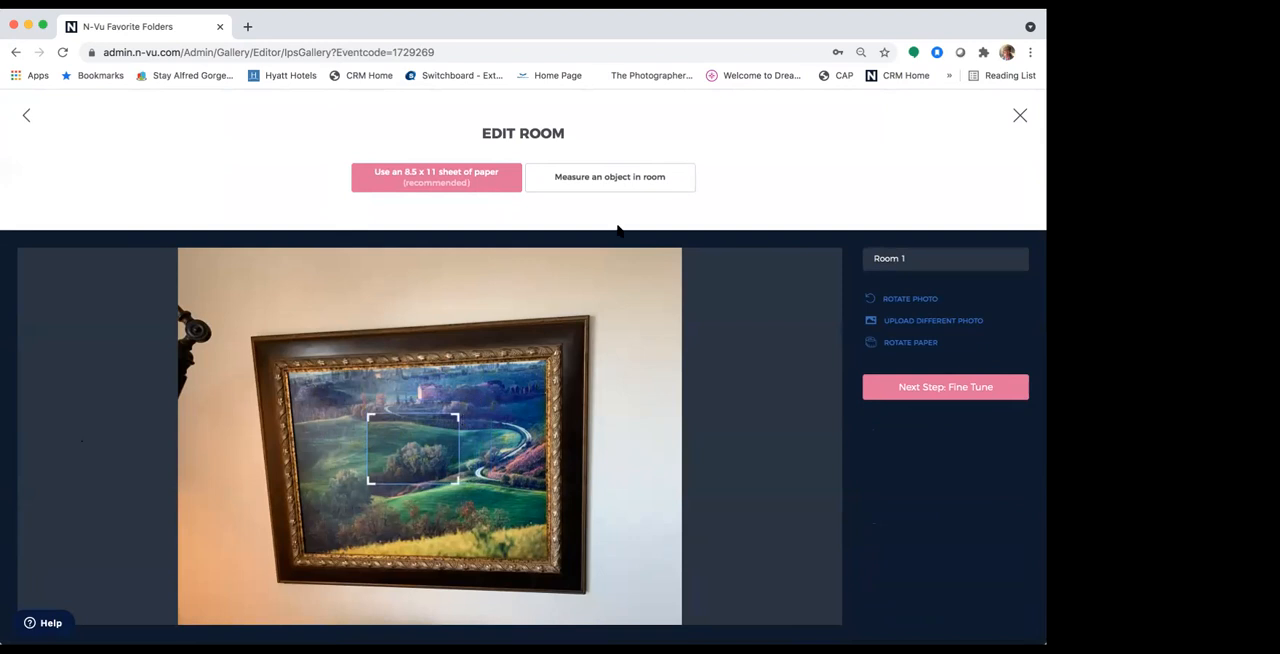
{"action": "left_click", "coordinate": [628, 180]}
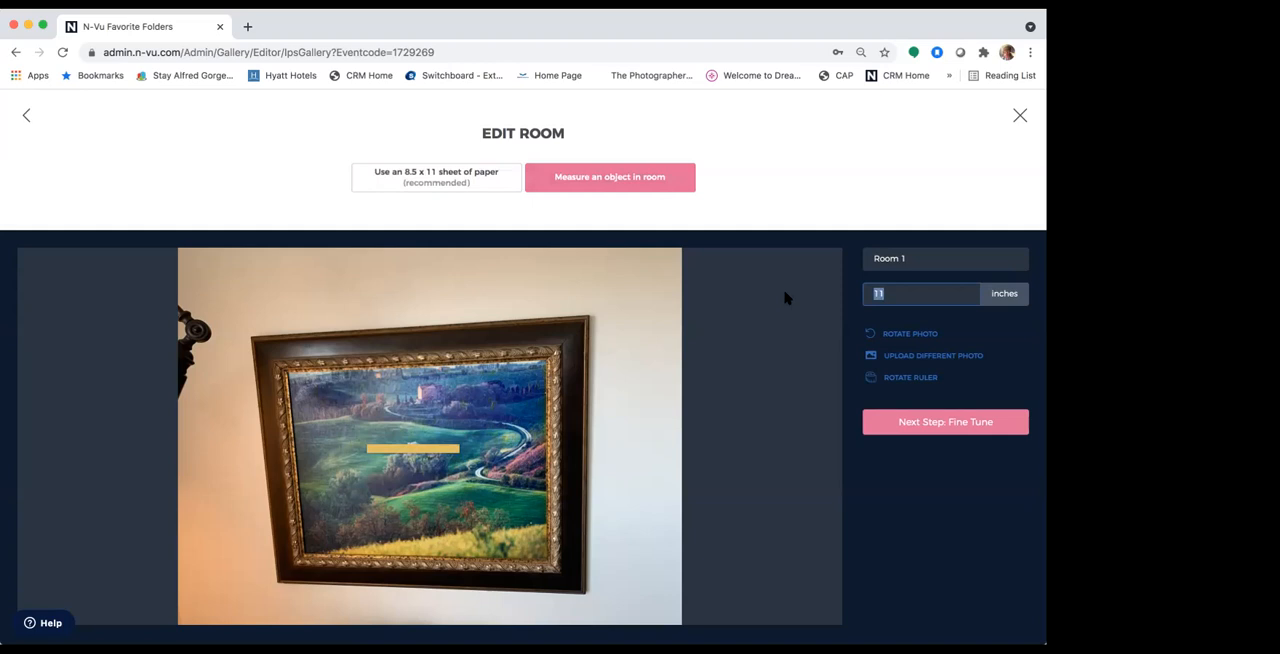
{"action": "mouse_move", "coordinate": [410, 448]}
{"action": "left_mouse_down"}
{"action": "mouse_move", "coordinate": [391, 325]}
{"action": "mouse_move", "coordinate": [460, 315]}
{"action": "mouse_move", "coordinate": [430, 318]}
{"action": "mouse_move", "coordinate": [429, 303]}
{"action": "left_mouse_up"}
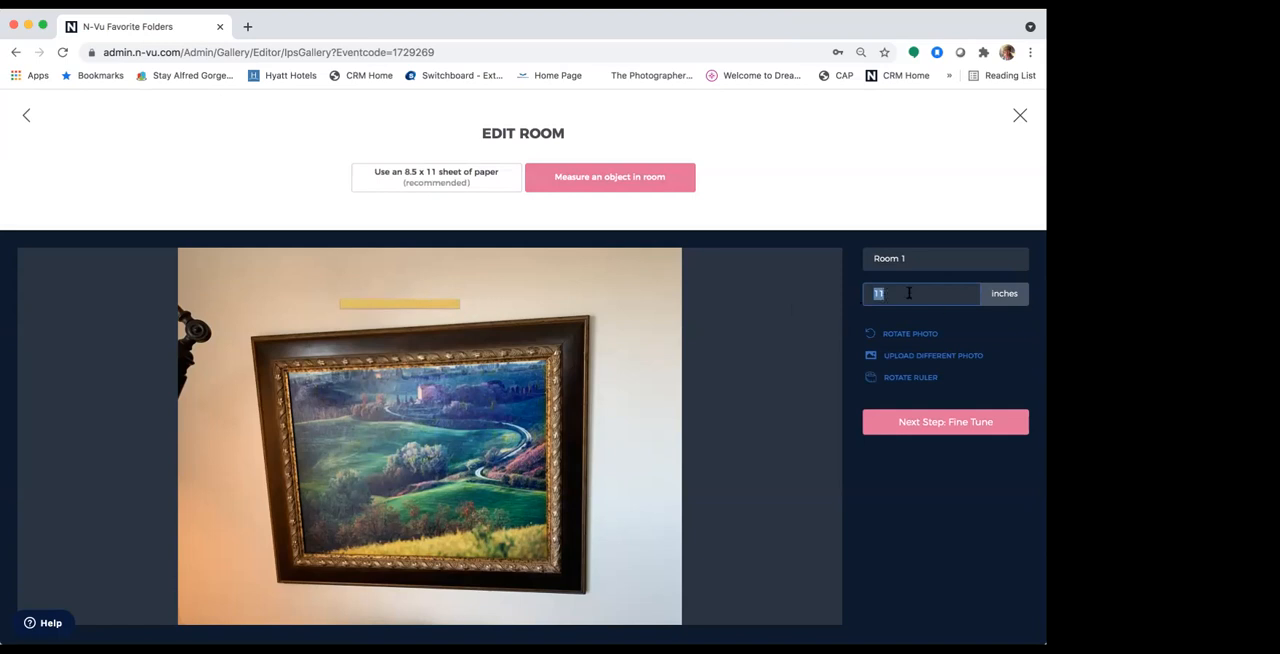
Step: Fine-tune the 11-inch ruler, return to the 8.5 x 11 sheet of paper method and save the Room 1 calibration
{"action": "left_click", "coordinate": [934, 424]}
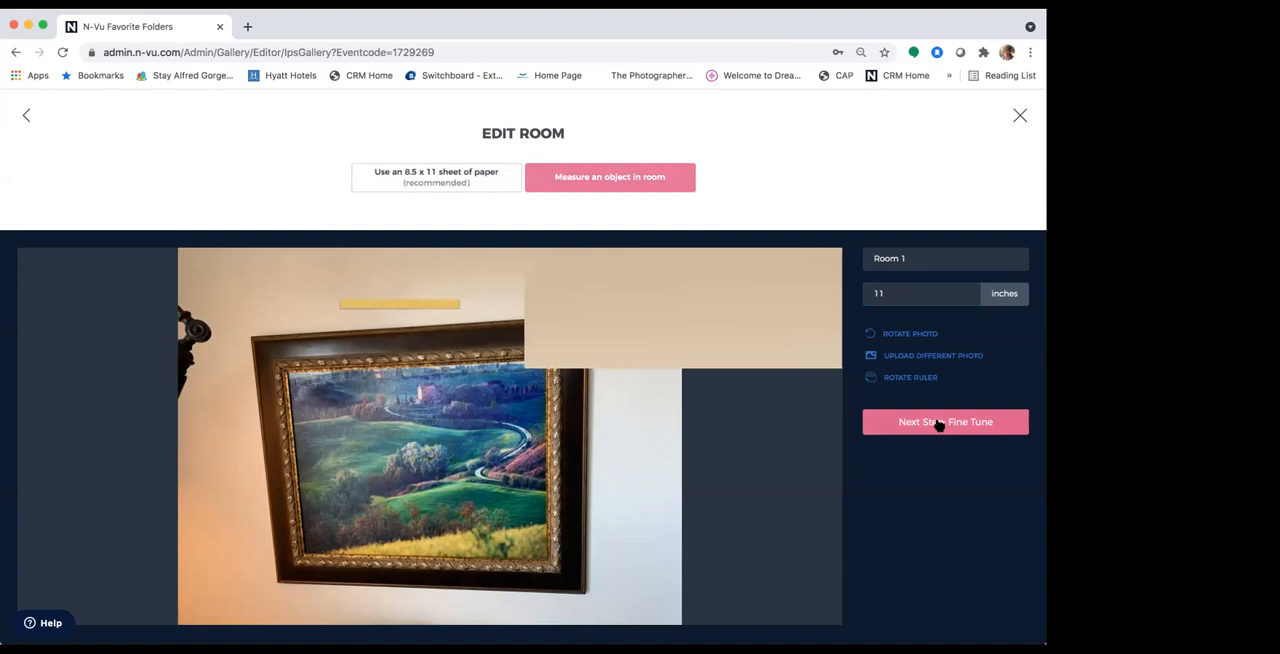
{"action": "mouse_move", "coordinate": [581, 413]}
{"action": "left_mouse_down"}
{"action": "mouse_move", "coordinate": [586, 494]}
{"action": "mouse_move", "coordinate": [589, 400]}
{"action": "mouse_move", "coordinate": [557, 400]}
{"action": "mouse_move", "coordinate": [586, 404]}
{"action": "left_mouse_up"}
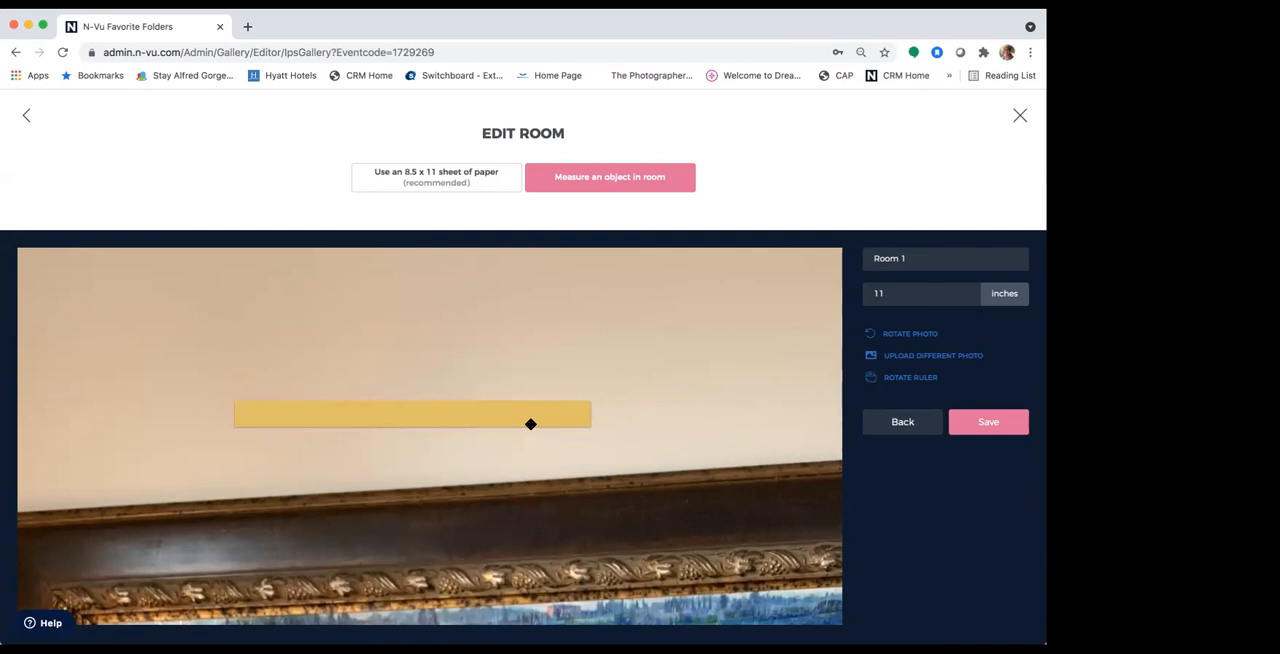
{"action": "left_click", "coordinate": [437, 180]}
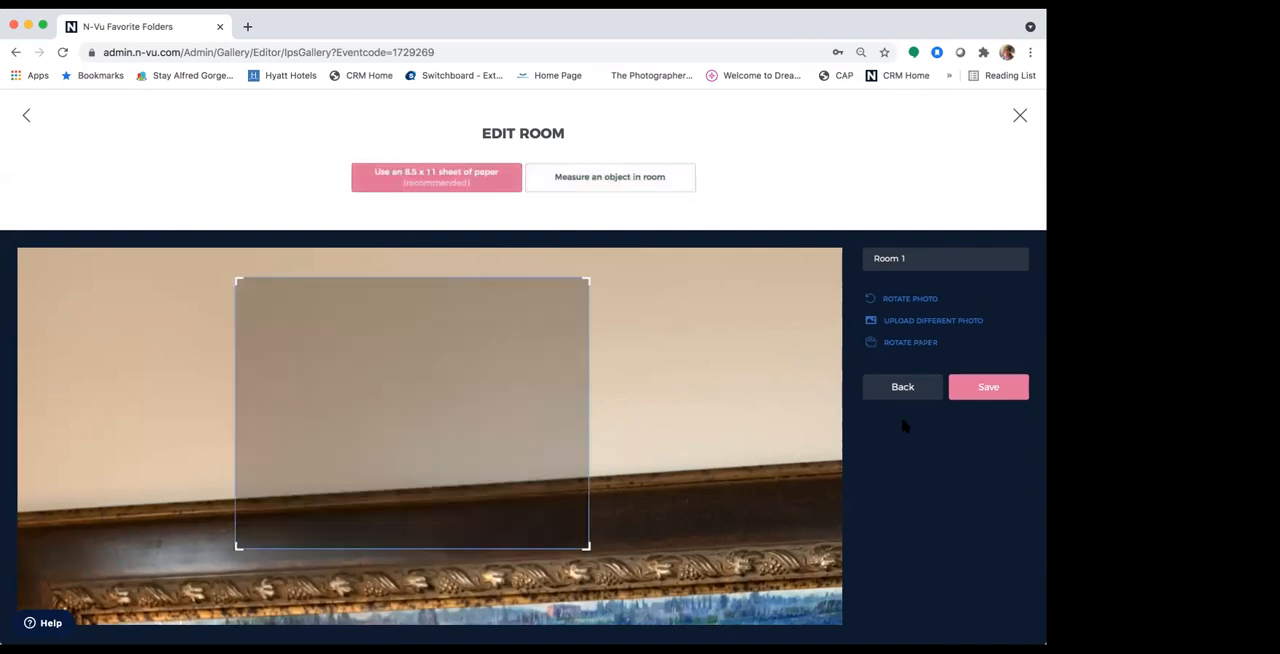
{"action": "left_click", "coordinate": [972, 394]}
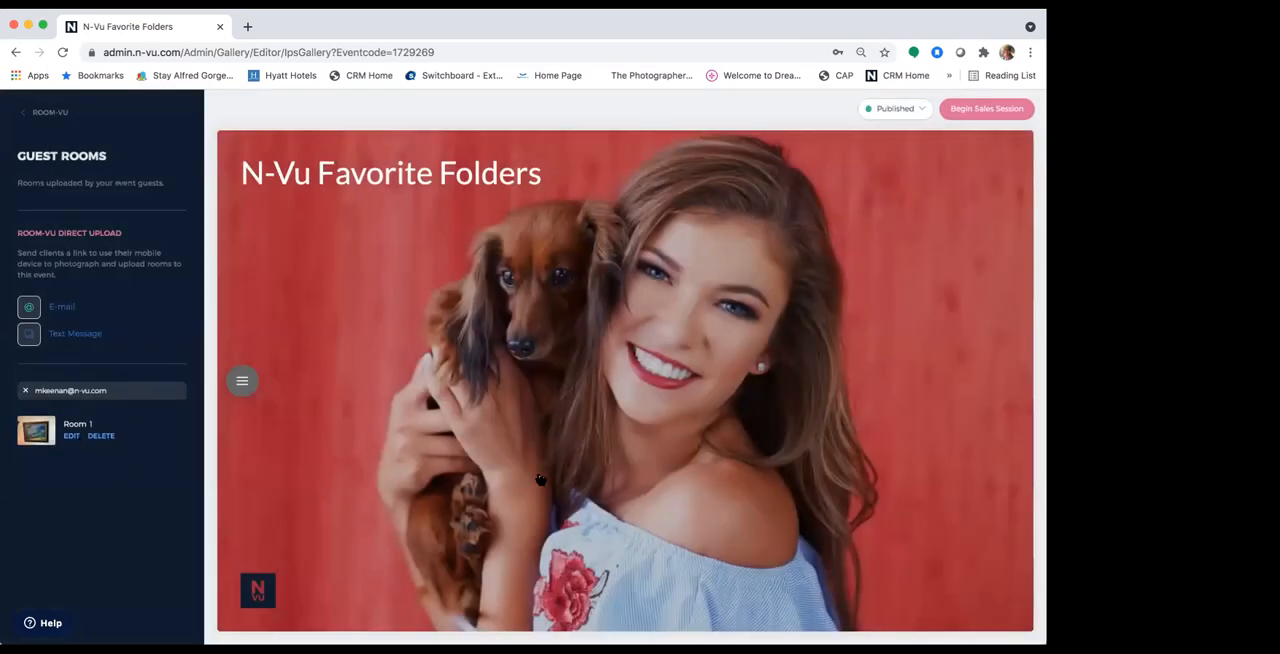
Step: Set up a new sales session by adding a client from the saved contact suggestions and continuing to the display options
{"action": "left_click", "coordinate": [728, 560]}
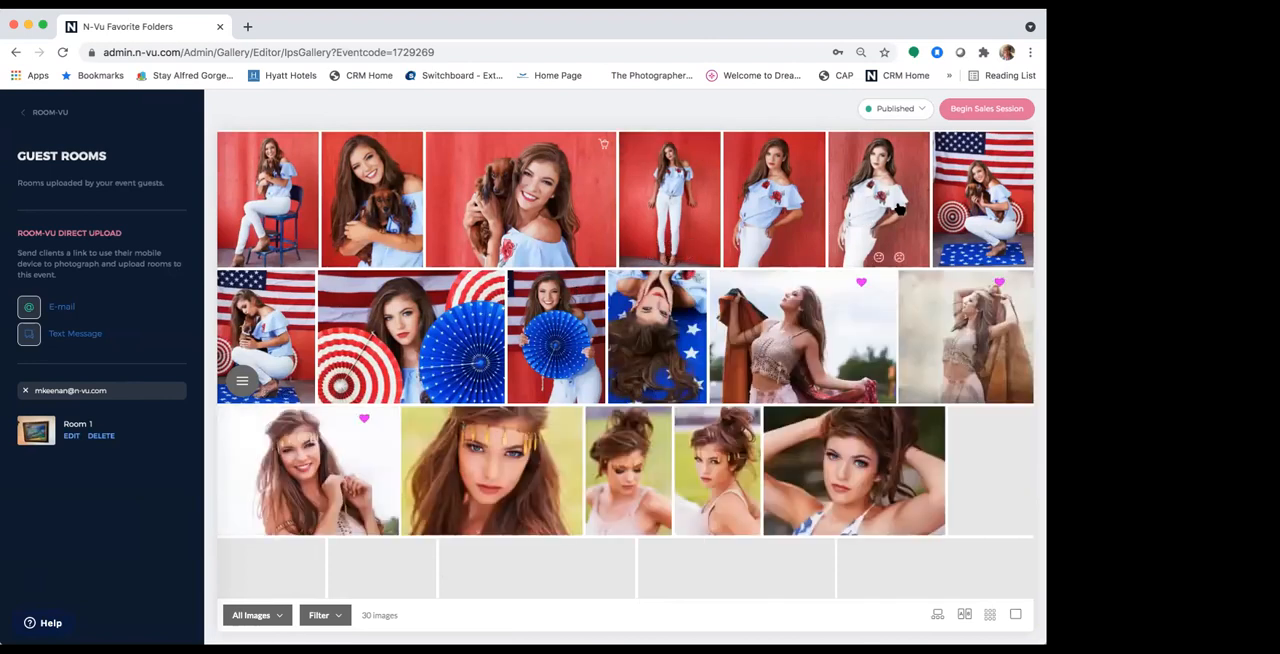
{"action": "left_click", "coordinate": [960, 108]}
{"action": "left_click", "coordinate": [402, 370]}
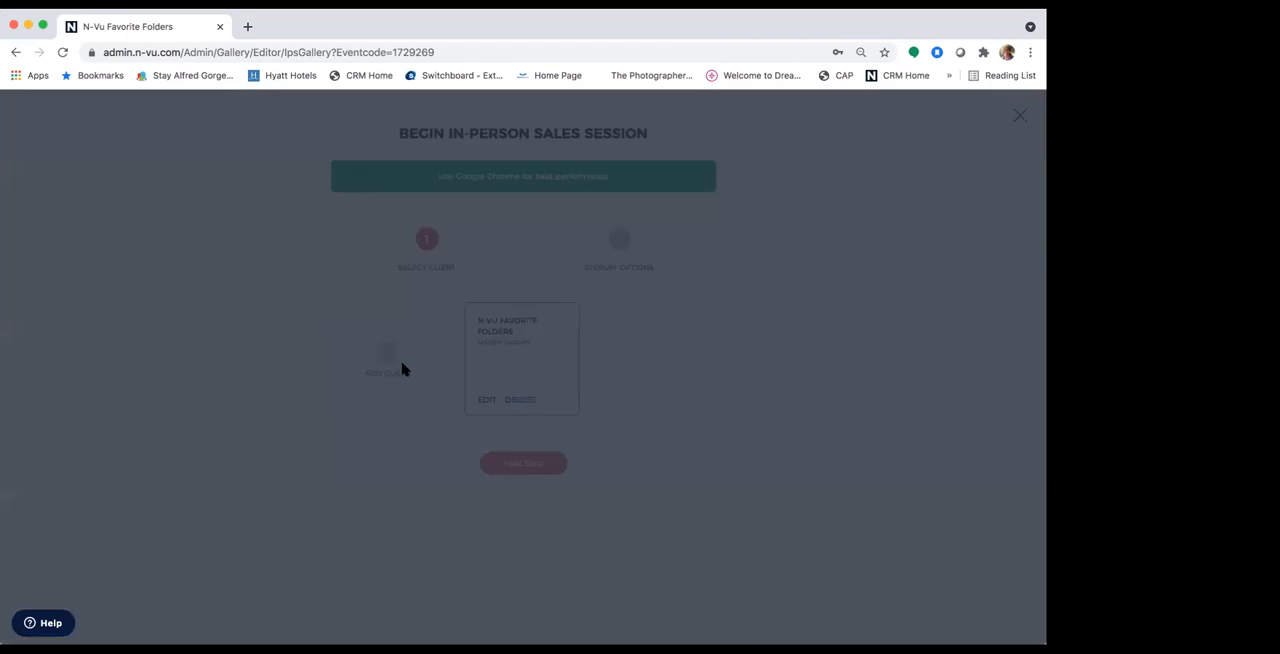
{"action": "left_click", "coordinate": [484, 296]}
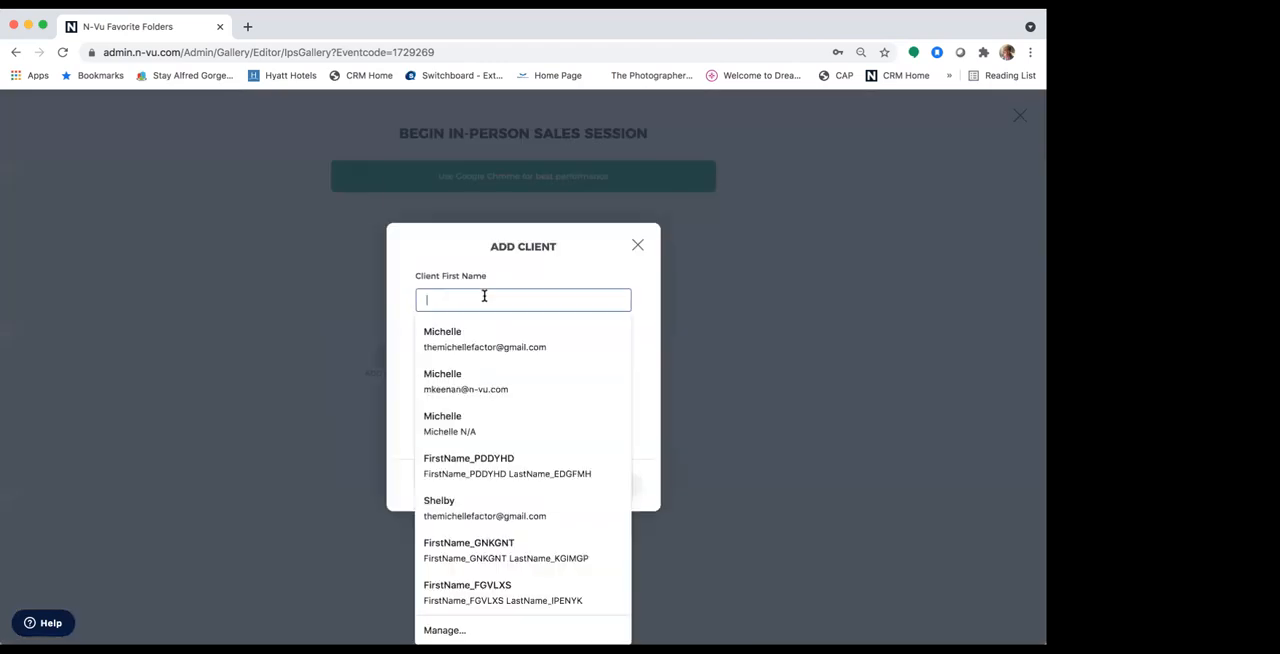
{"action": "left_click", "coordinate": [480, 385]}
{"action": "left_click", "coordinate": [566, 485]}
{"action": "left_click", "coordinate": [540, 362]}
{"action": "left_click", "coordinate": [521, 463]}
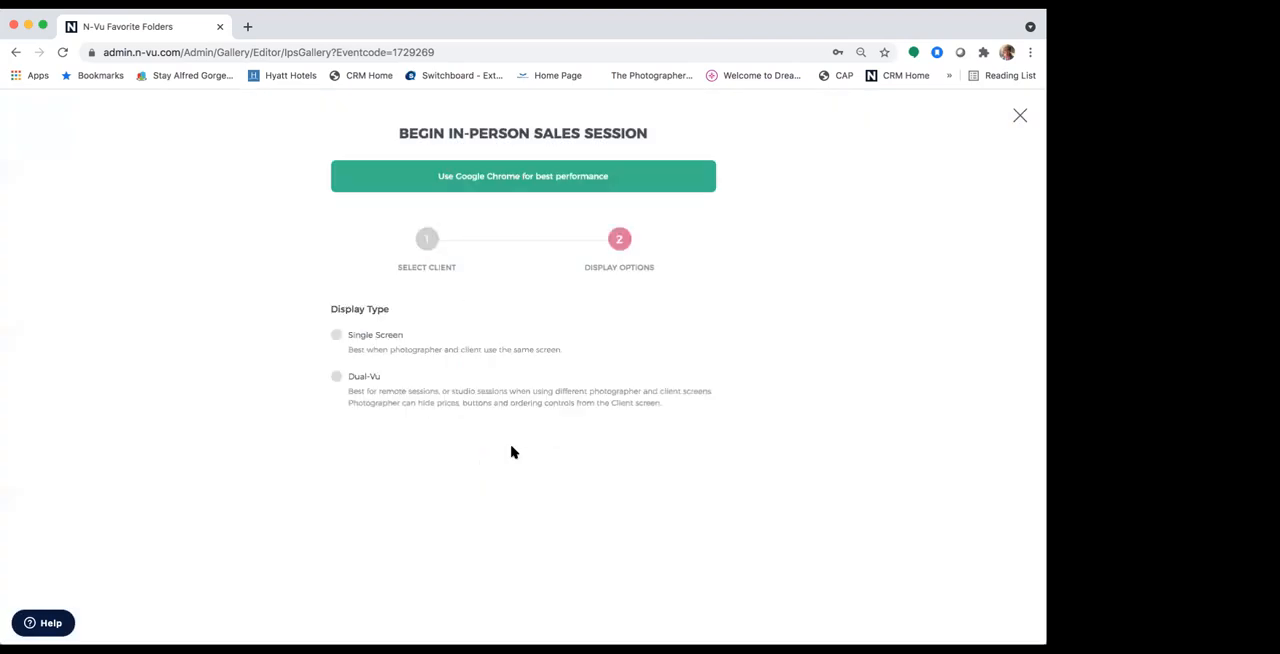
Step: Begin the sales session with the Single Screen display in fullscreen and enter the image gallery
{"action": "left_click", "coordinate": [332, 339]}
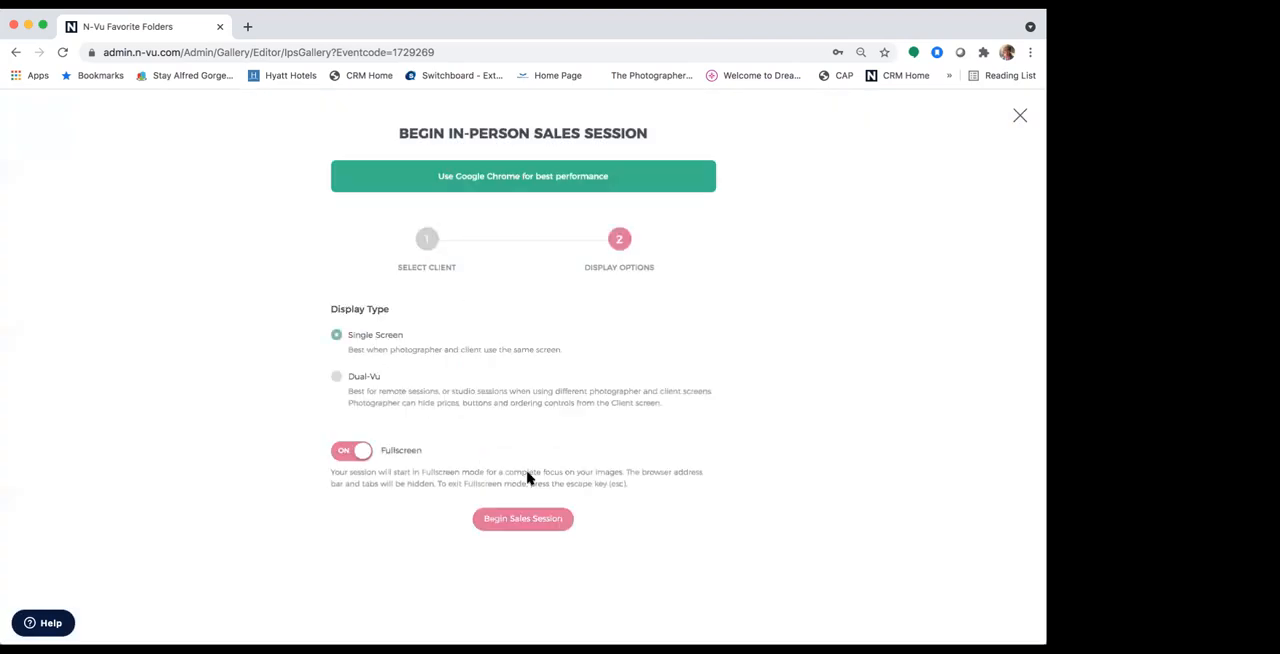
{"action": "left_click", "coordinate": [546, 527]}
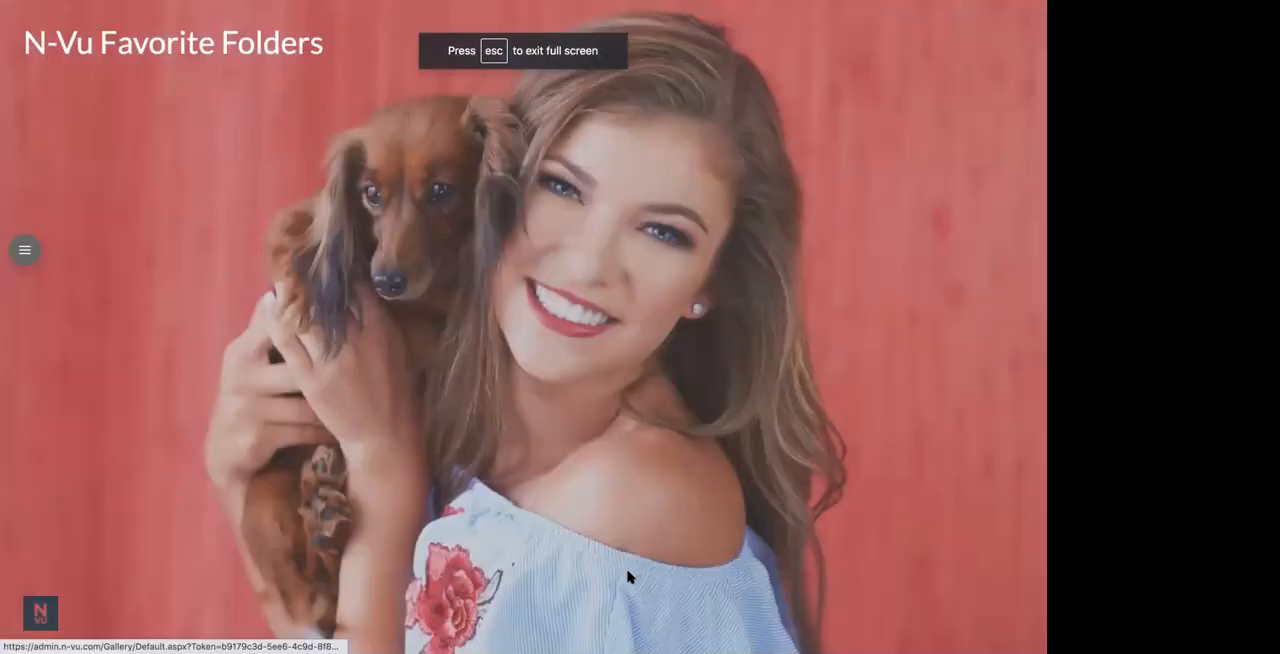
{"action": "left_click", "coordinate": [592, 608]}
{"action": "left_click", "coordinate": [537, 631]}
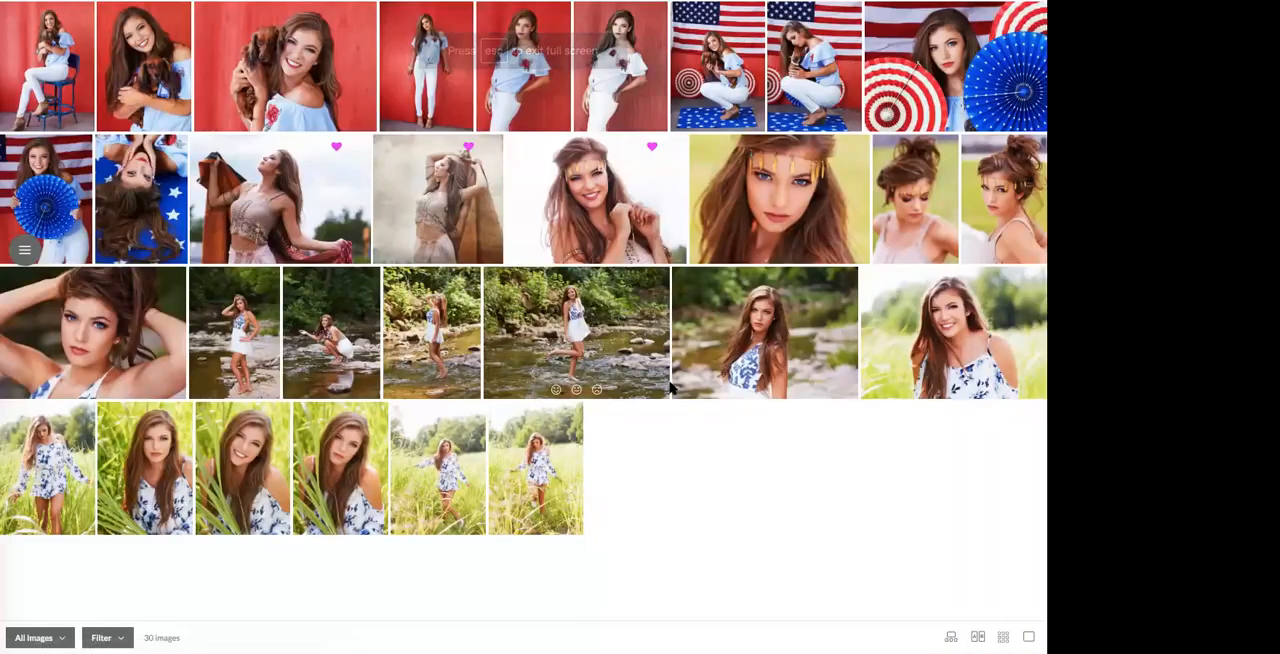
Step: Choose a 24 x 30 print of the portrait by the rocky stream and preview it in Room-Vu
{"action": "left_click", "coordinate": [762, 326]}
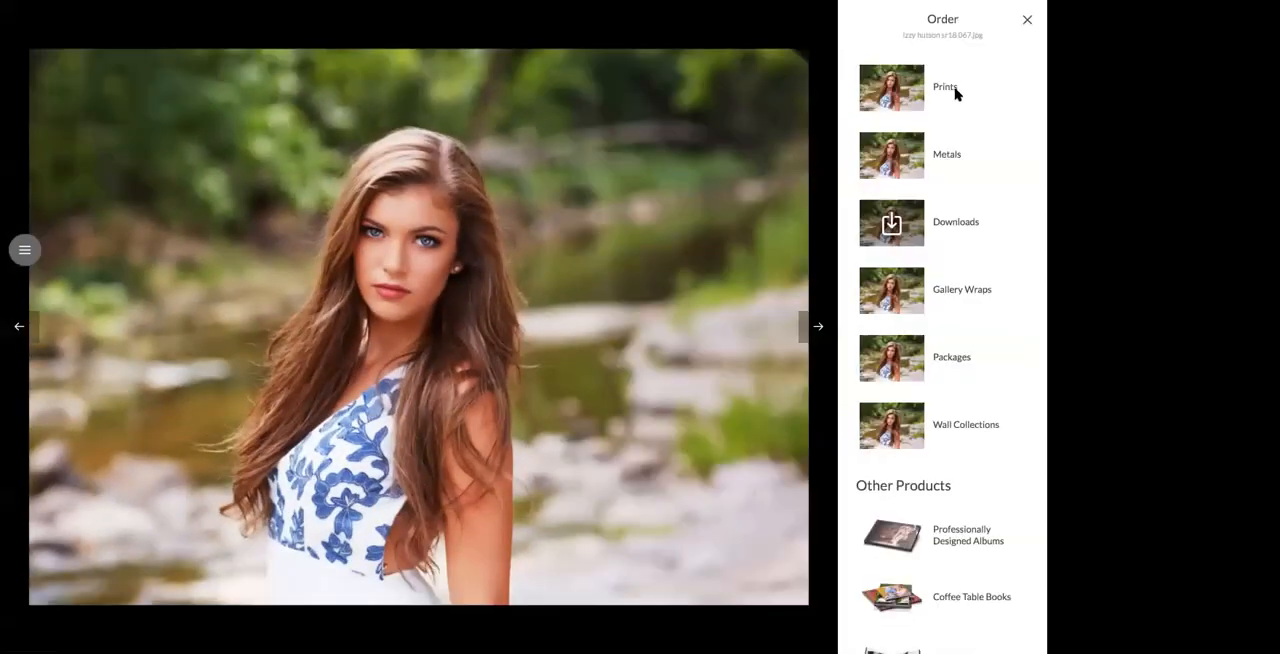
{"action": "left_click", "coordinate": [957, 91]}
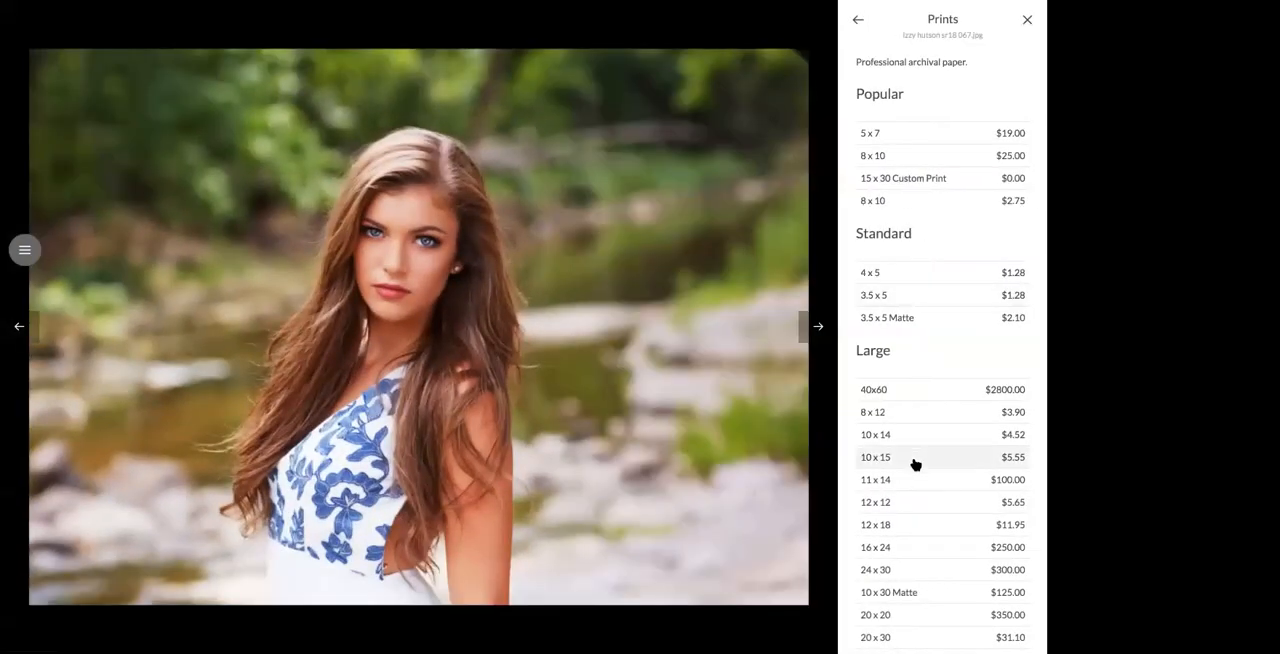
{"action": "left_click", "coordinate": [921, 570]}
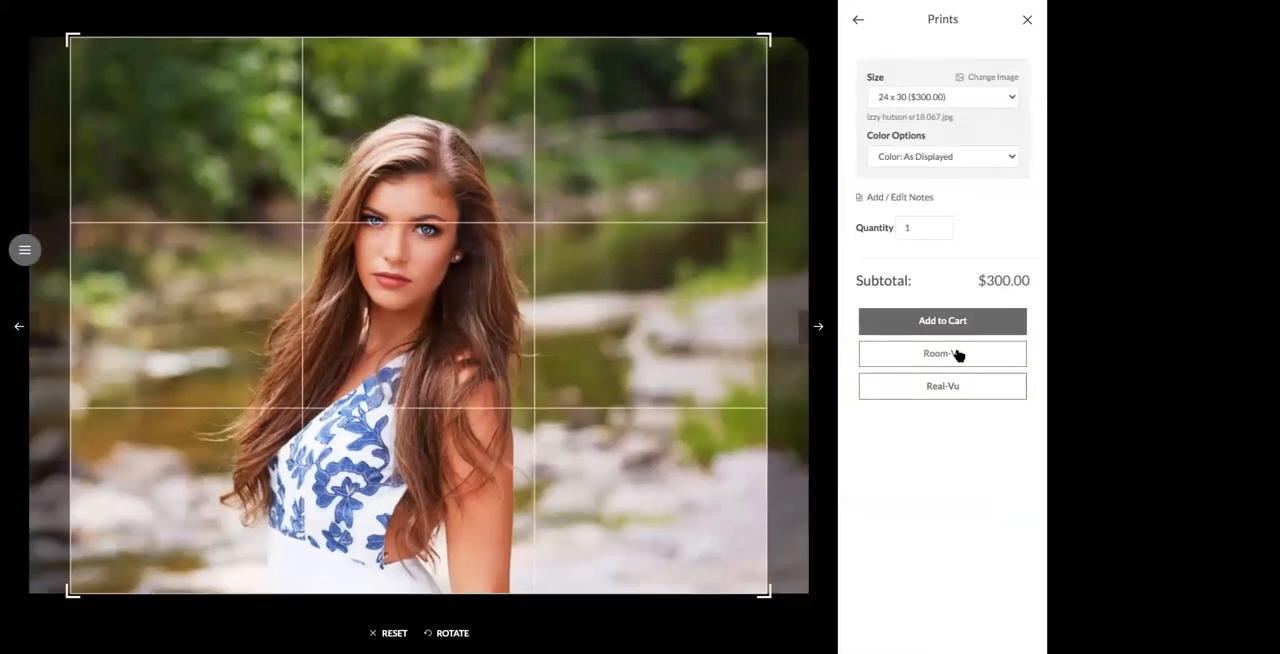
{"action": "left_click", "coordinate": [957, 355]}
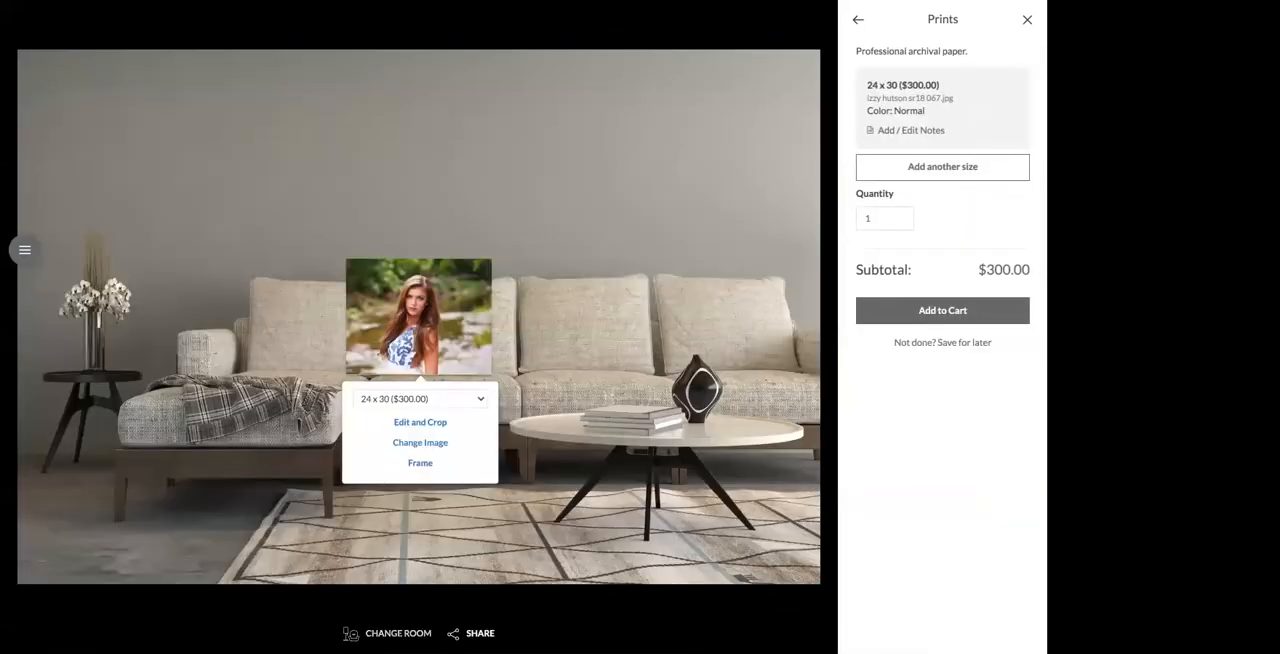
Step: Change the preview to the client's Room 1 and put a frame around the 24 x 30 print
{"action": "left_click", "coordinate": [395, 634]}
{"action": "scroll", "coordinate": [528, 363], "scroll_direction": "down", "scroll_amount": 3}
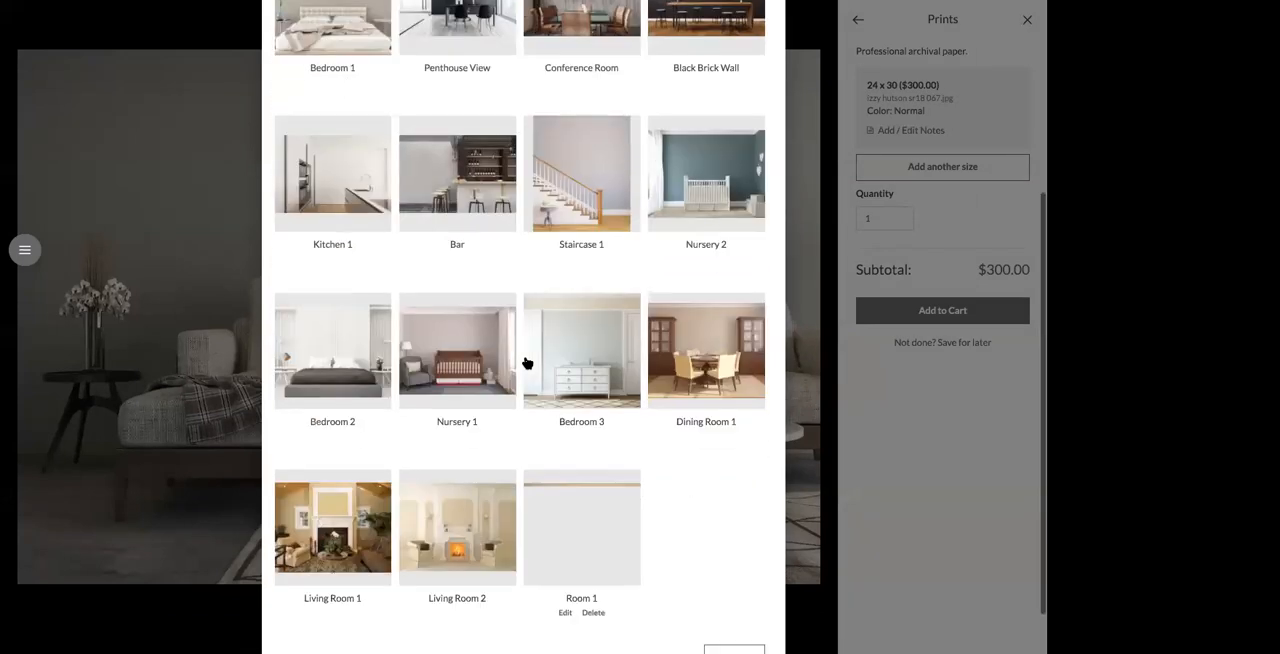
{"action": "left_click", "coordinate": [600, 497]}
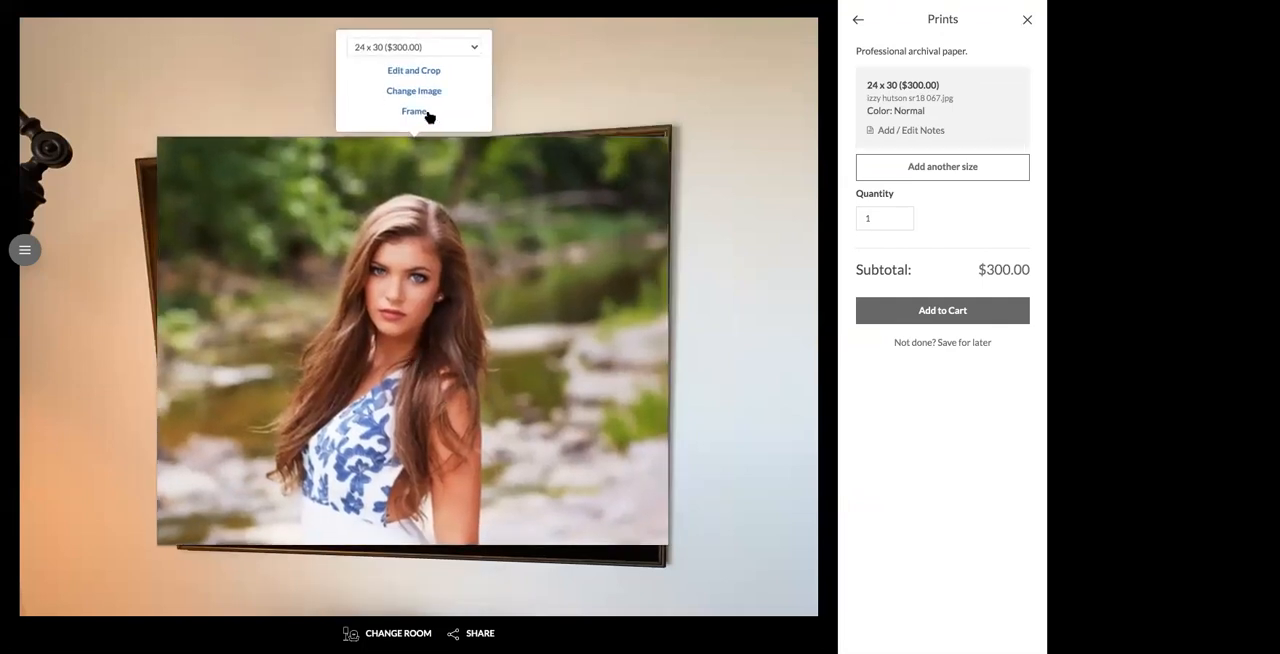
{"action": "left_click", "coordinate": [427, 112]}
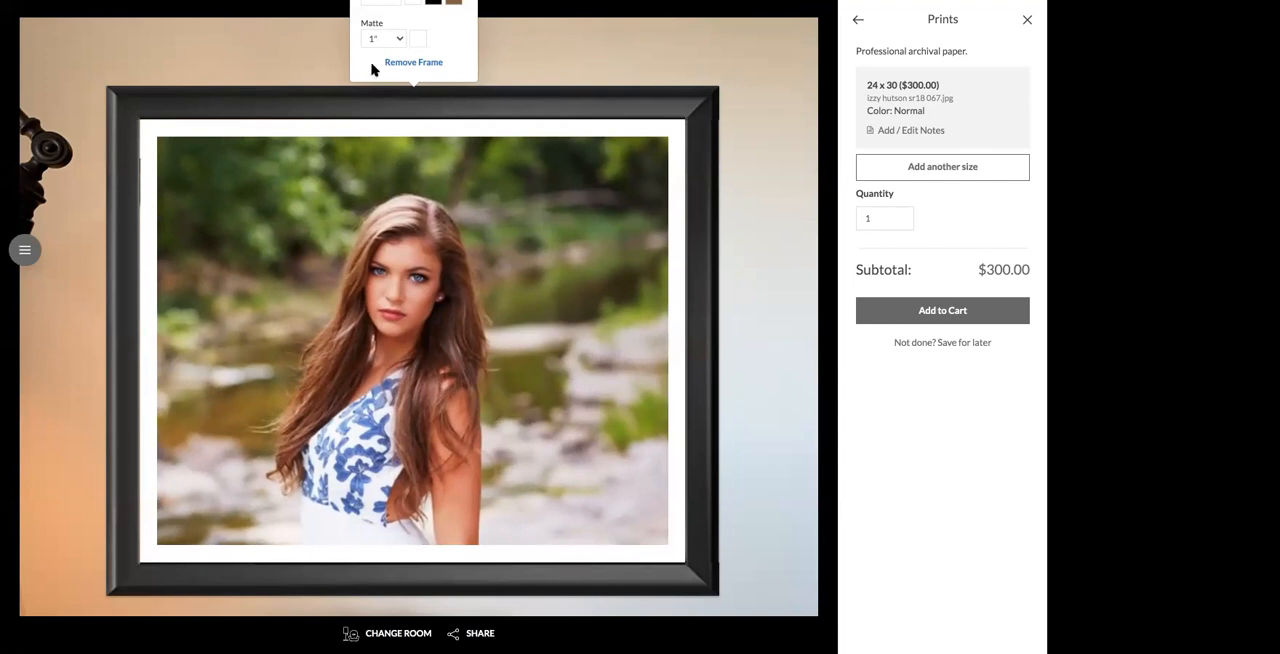
{"action": "left_click", "coordinate": [83, 70]}
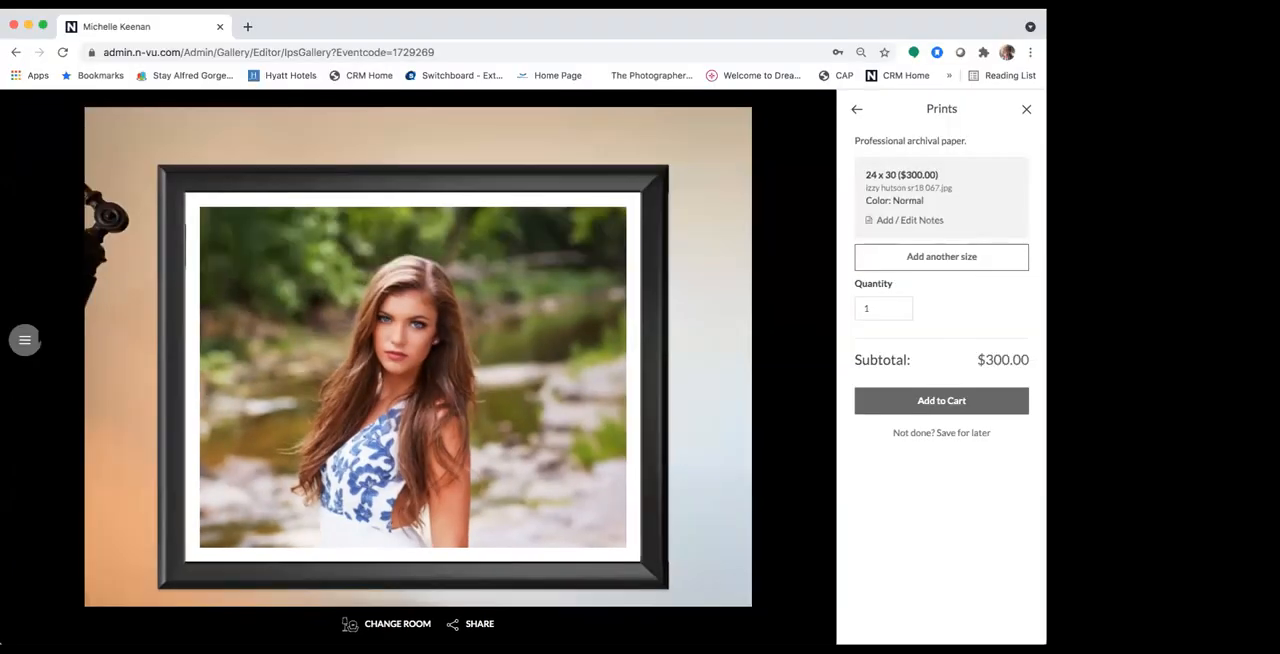
Step: Exit the sales session and return to the event dashboard
{"action": "left_click", "coordinate": [25, 340]}
{"action": "left_click", "coordinate": [43, 106]}
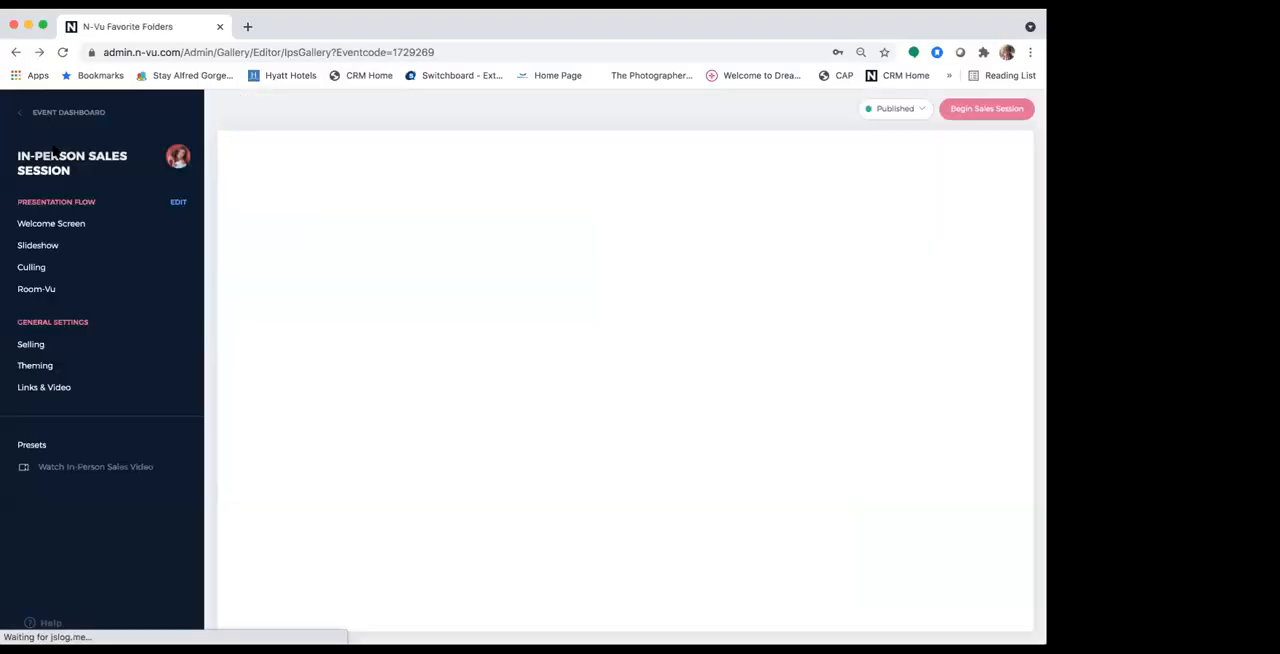
{"action": "left_click", "coordinate": [76, 114]}
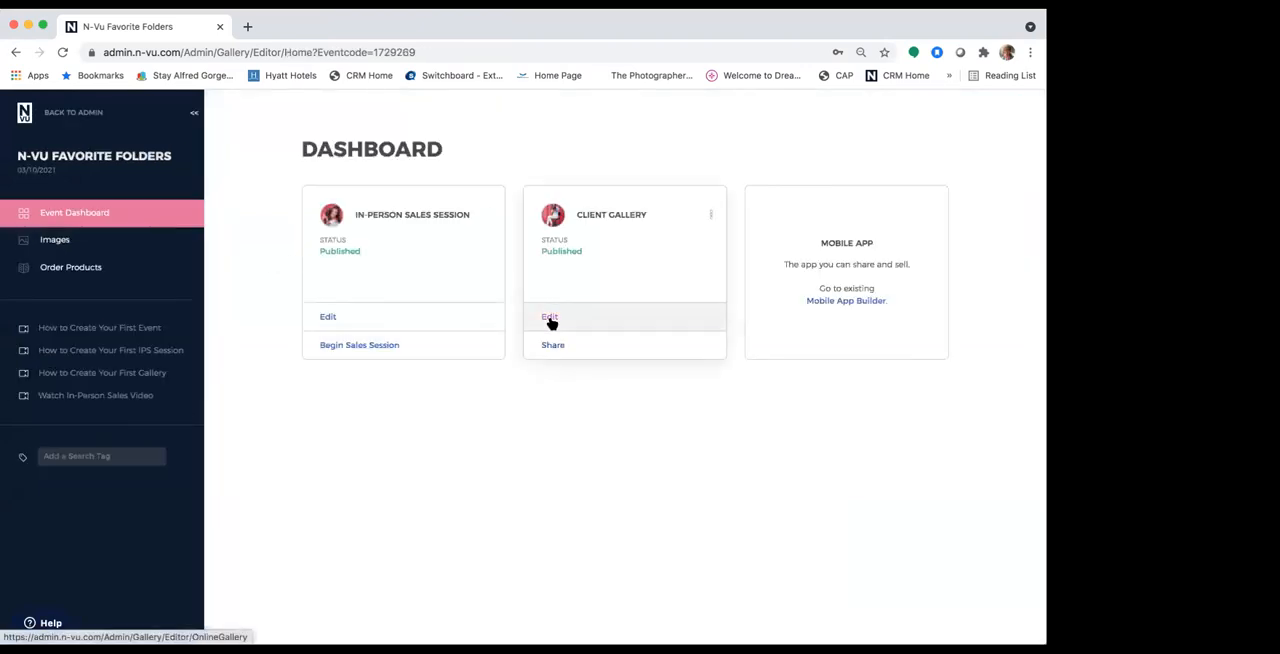
Step: Open the Client Gallery for editing and copy its sharing link
{"action": "left_click", "coordinate": [566, 314]}
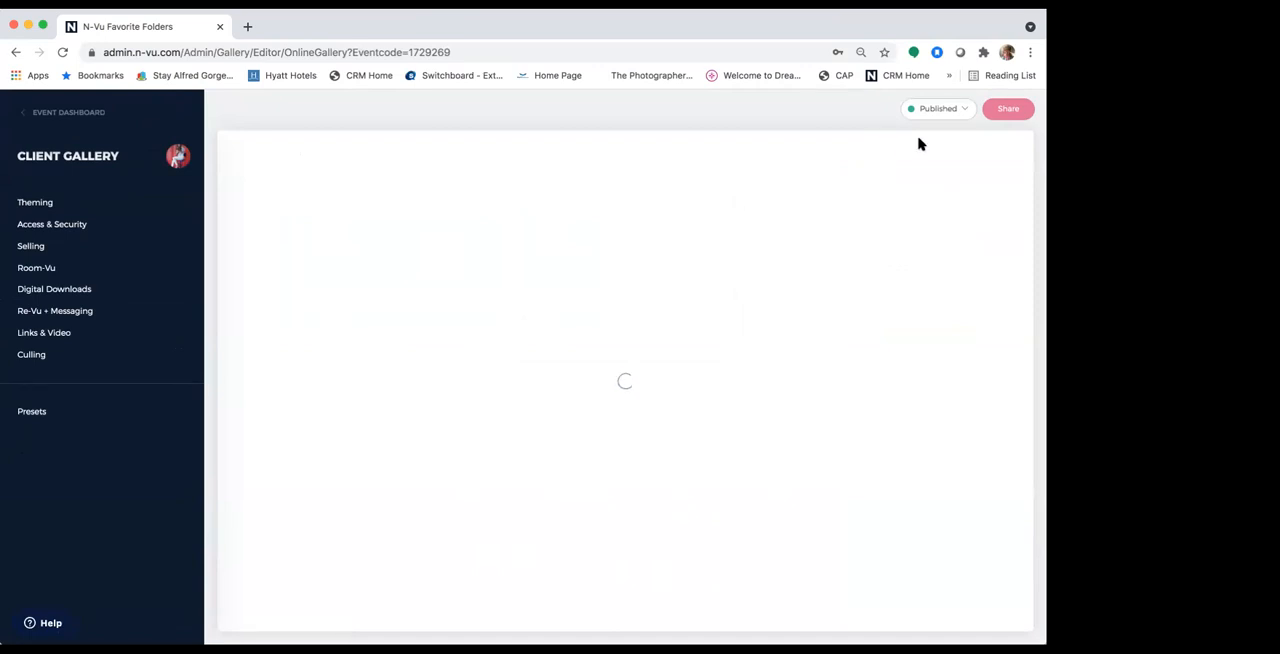
{"action": "left_click", "coordinate": [1008, 112]}
{"action": "left_click", "coordinate": [680, 328]}
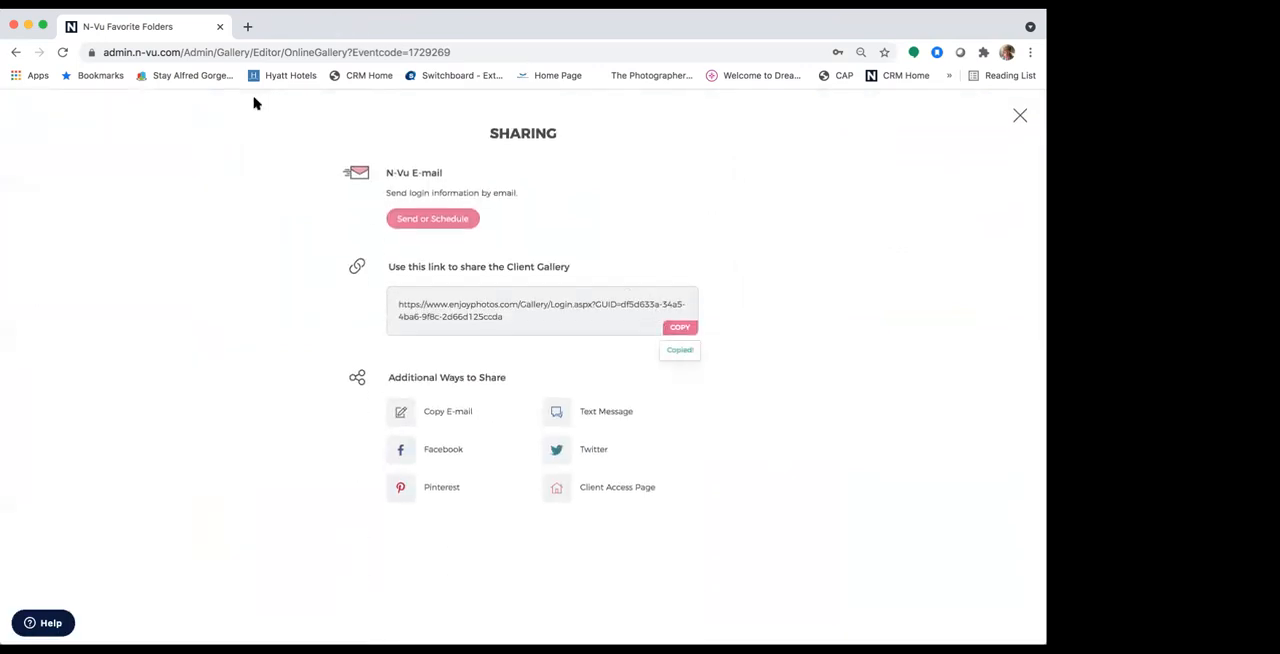
Step: Try to open the copied gallery link in a new browser tab and sign in with an e-mail address
{"action": "left_click", "coordinate": [247, 27]}
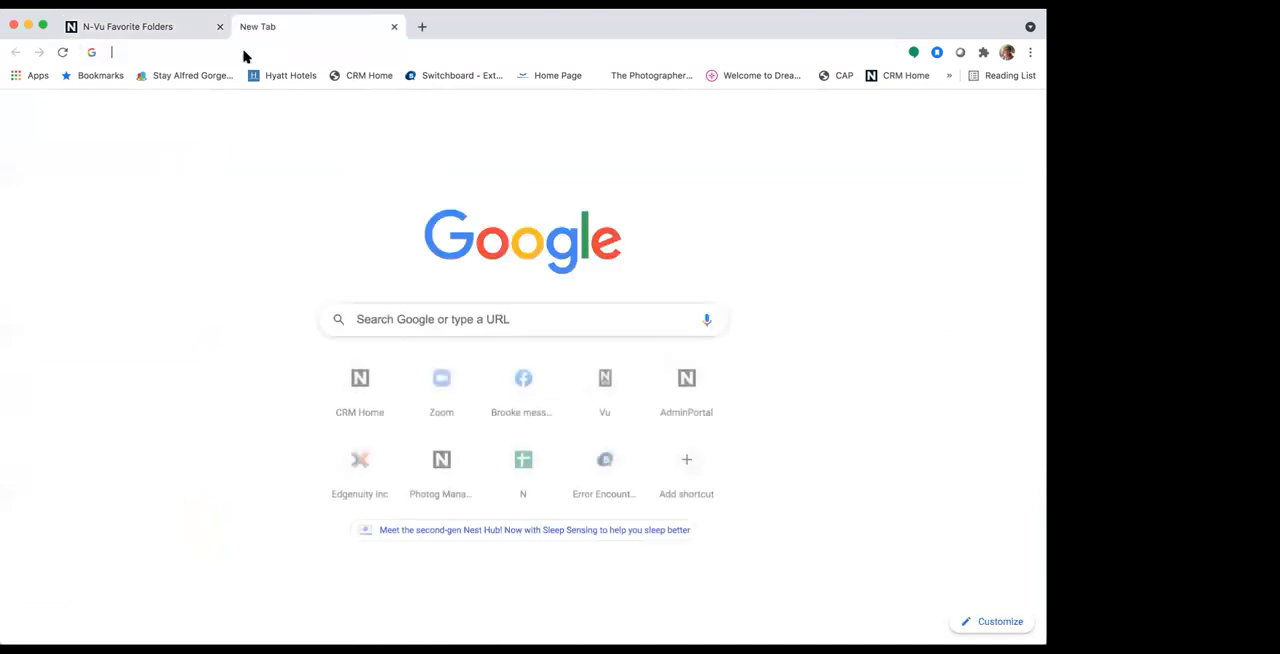
{"action": "left_click", "coordinate": [243, 52]}
{"action": "key", "text": "super+v"}
{"action": "key", "text": "Return"}
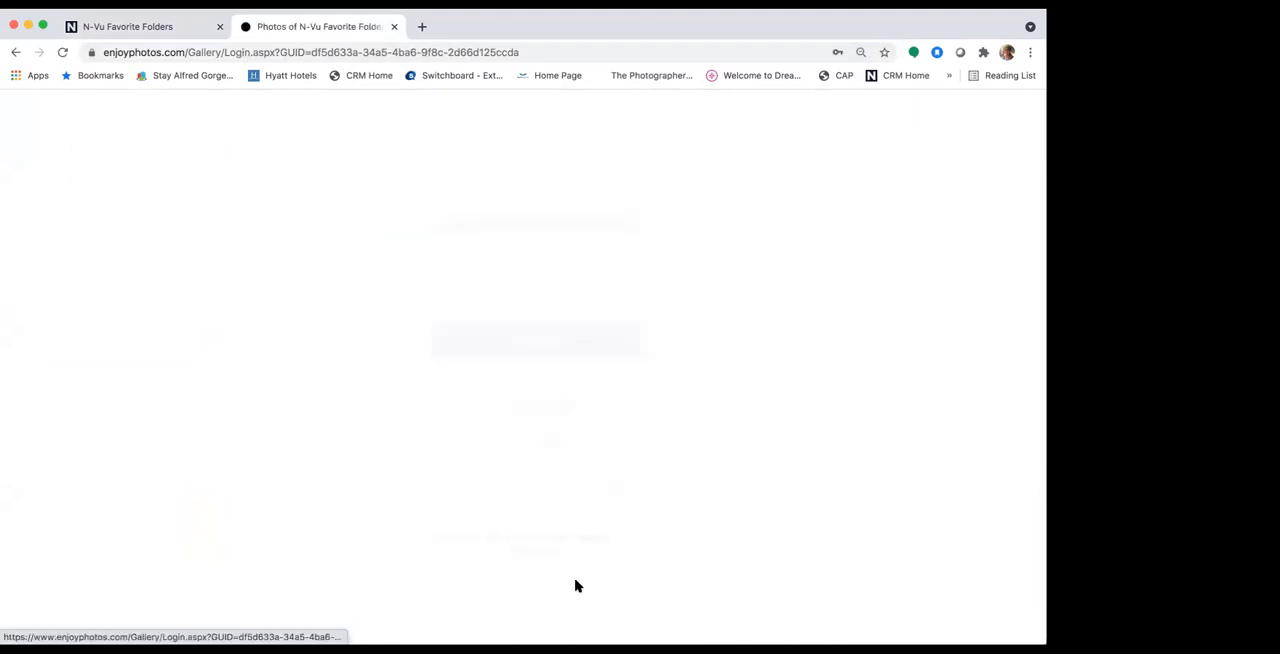
{"action": "left_click", "coordinate": [497, 251]}
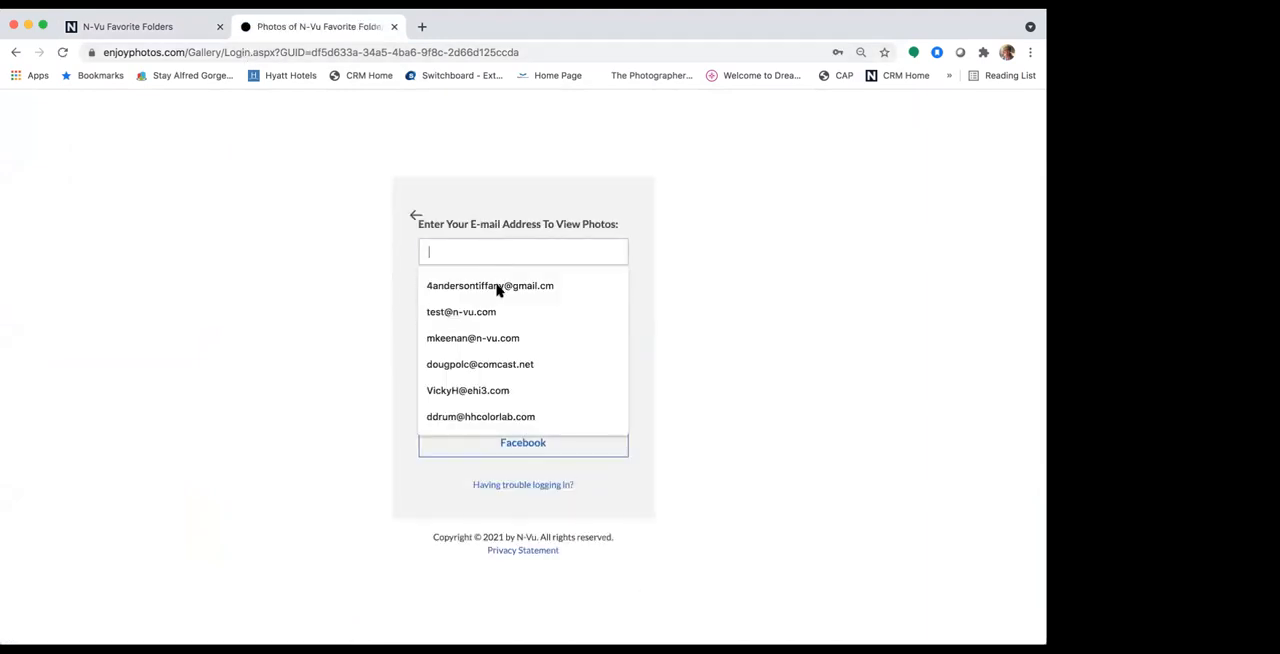
{"action": "left_click", "coordinate": [490, 319]}
{"action": "left_click", "coordinate": [516, 340]}
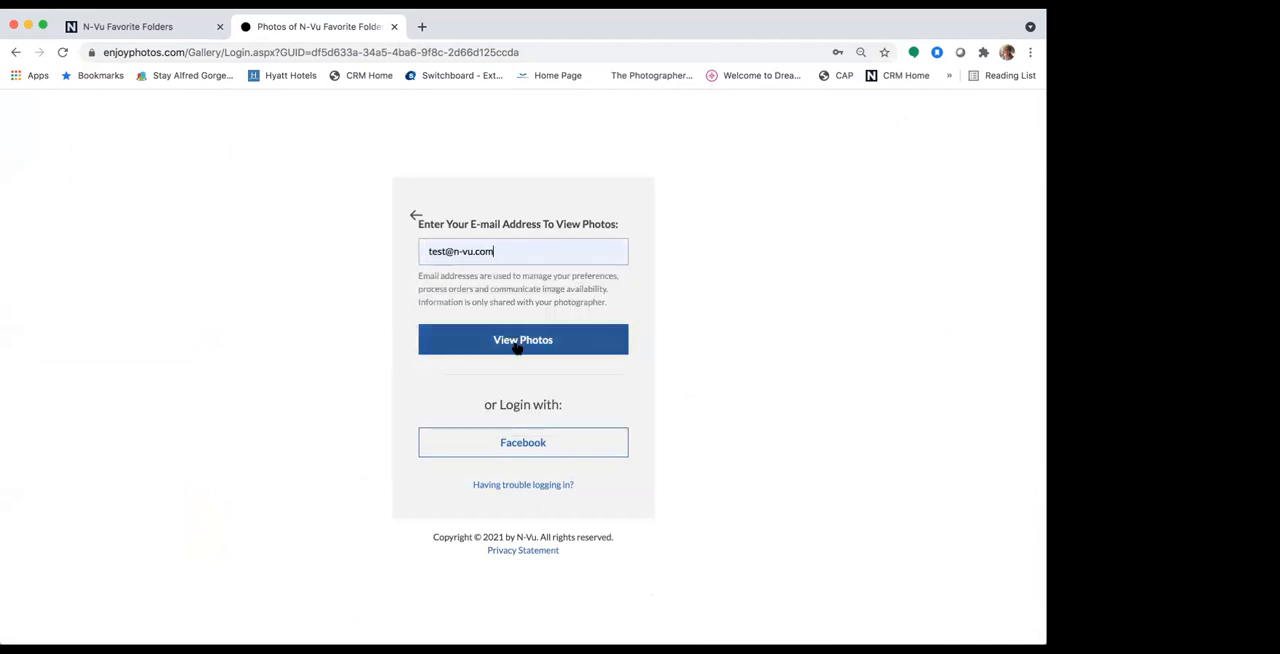
Step: Load the copied gallery link in a fresh browser tab, close the stalled tab, and sign in with an e-mail address
{"action": "left_click", "coordinate": [420, 28]}
{"action": "left_click", "coordinate": [416, 52]}
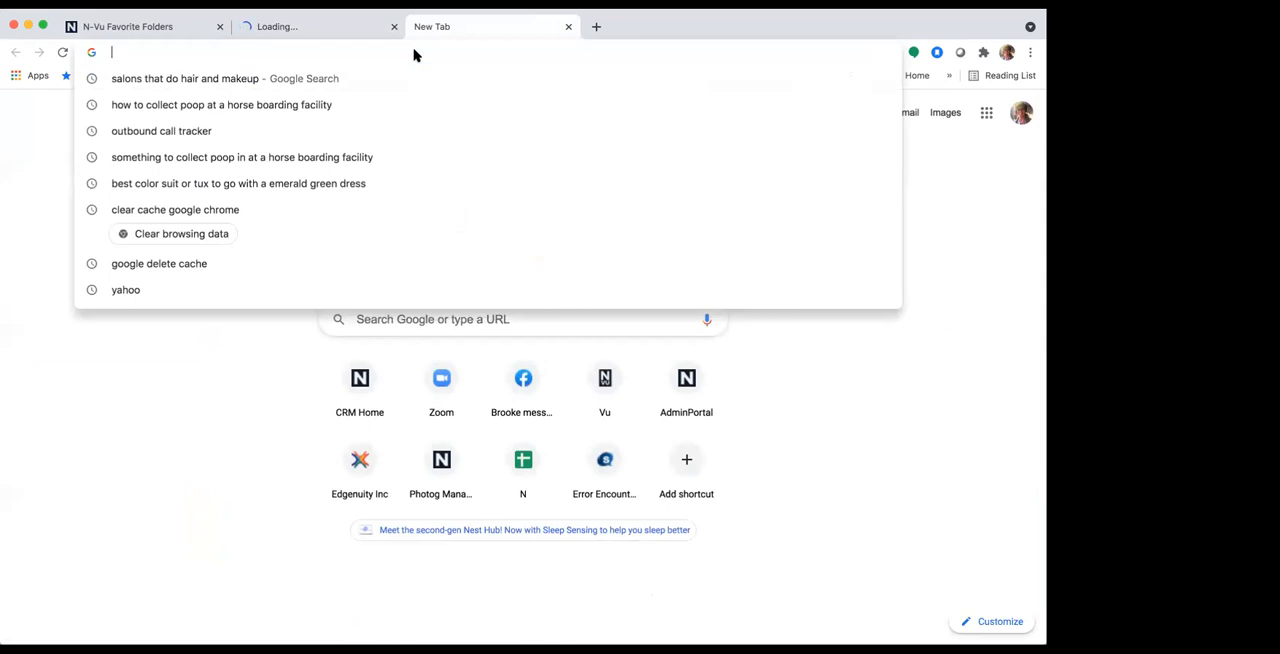
{"action": "key", "text": "super+v"}
{"action": "key", "text": "Return"}
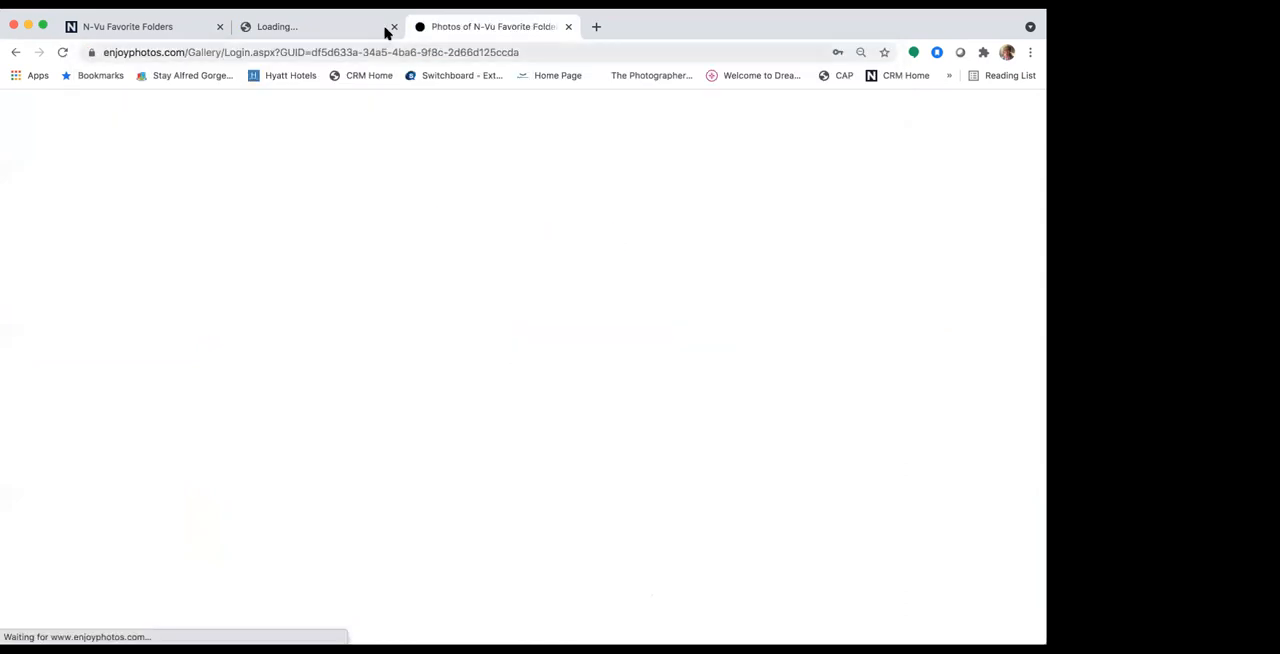
{"action": "left_click", "coordinate": [455, 252]}
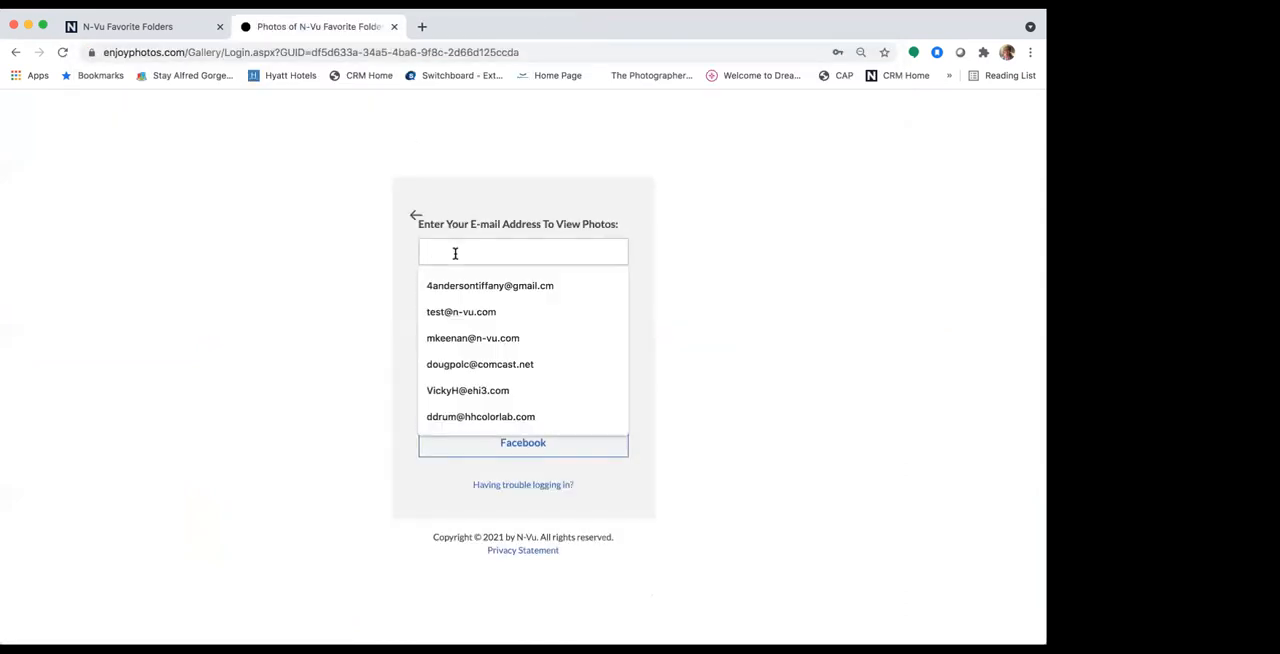
{"action": "left_click", "coordinate": [472, 338]}
{"action": "left_click", "coordinate": [517, 337]}
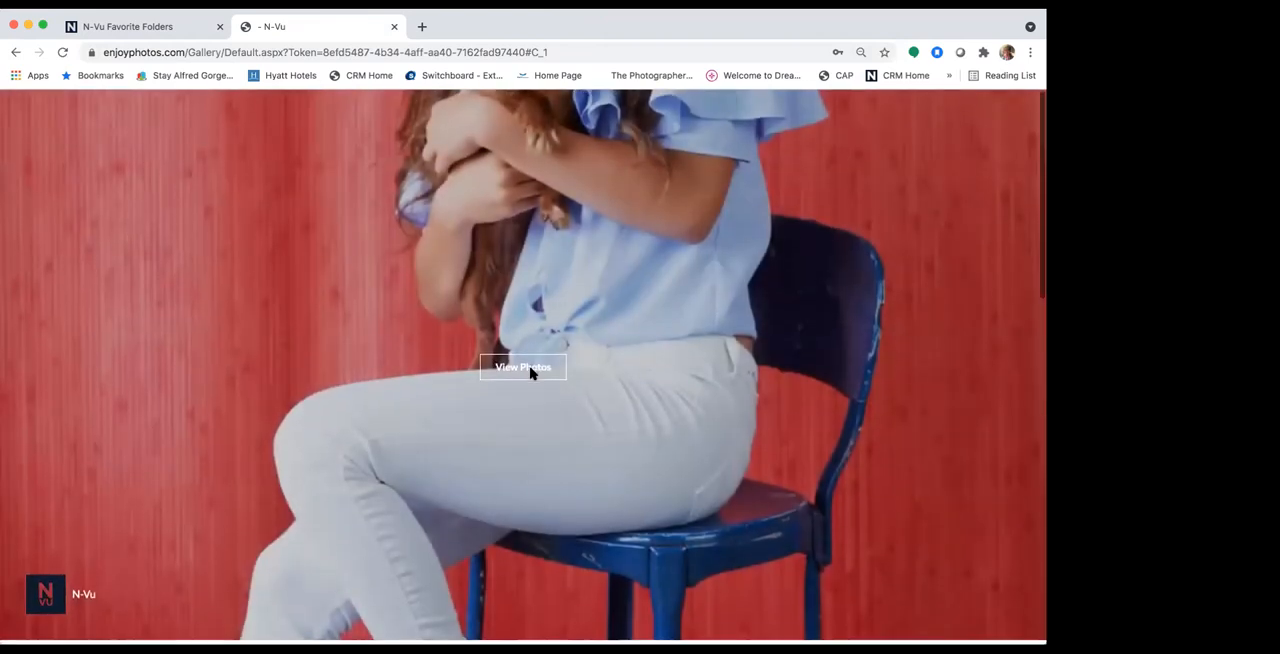
Step: Enter the client gallery's photos and dismiss the photographer message about ordering
{"action": "left_click", "coordinate": [530, 371]}
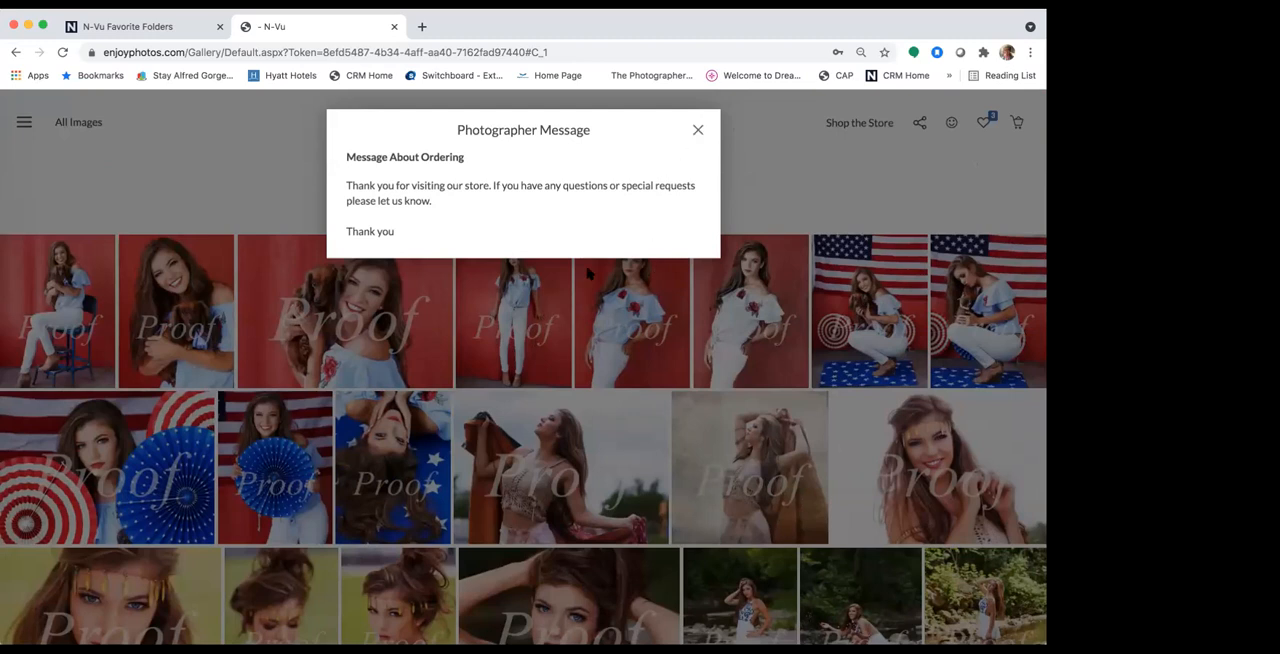
{"action": "left_click", "coordinate": [545, 370]}
{"action": "scroll", "coordinate": [684, 290], "scroll_direction": "down", "scroll_amount": 2}
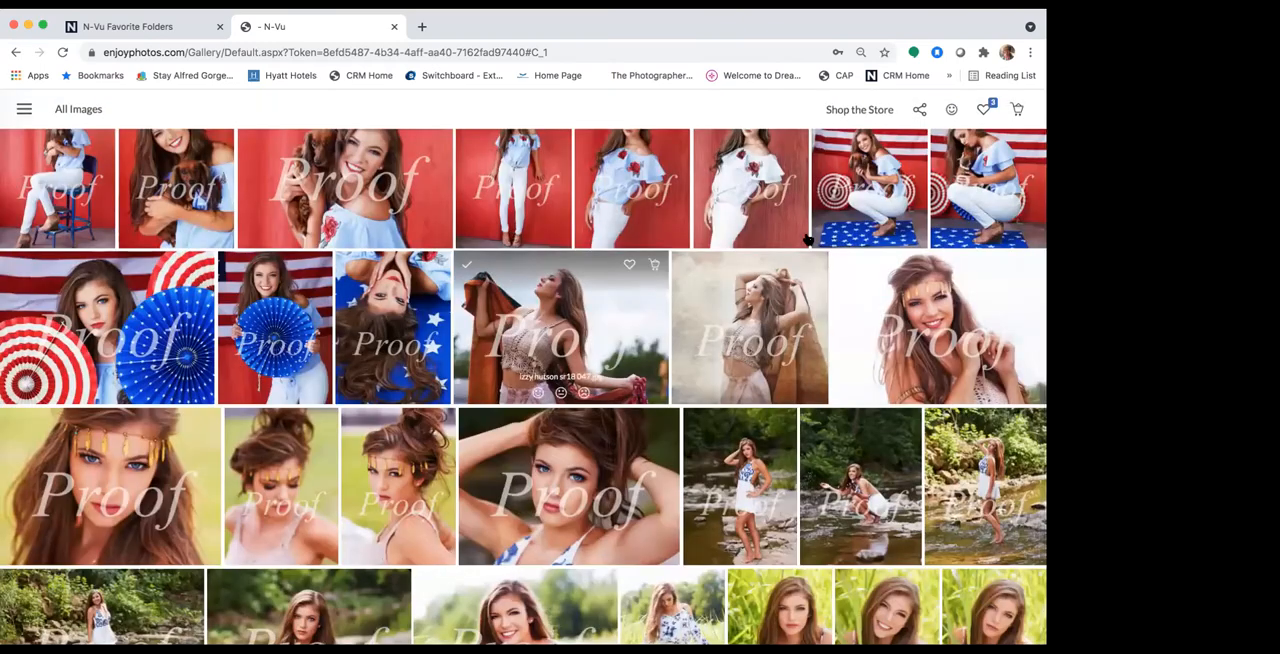
Step: Go to the store's Wall Collections and start an order for the 30x30 Wall Collection
{"action": "left_click", "coordinate": [868, 109]}
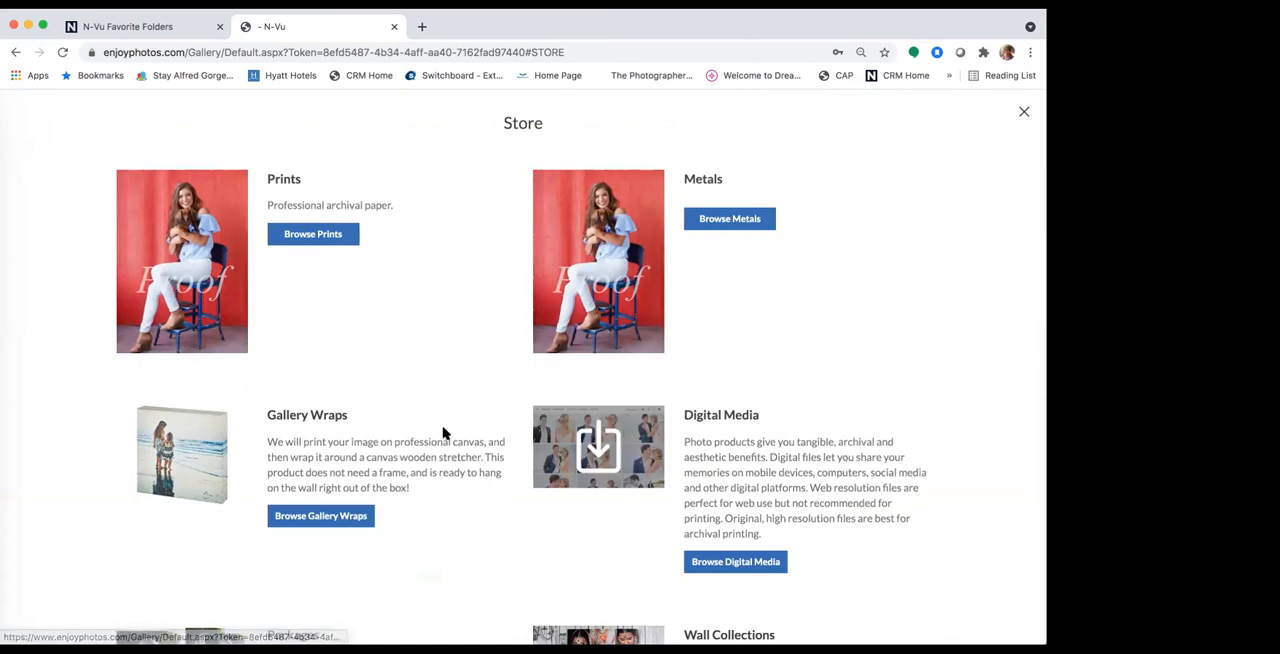
{"action": "scroll", "coordinate": [413, 465], "scroll_direction": "down", "scroll_amount": 5}
{"action": "scroll", "coordinate": [413, 465], "scroll_direction": "down", "scroll_amount": 4}
{"action": "left_click", "coordinate": [735, 220]}
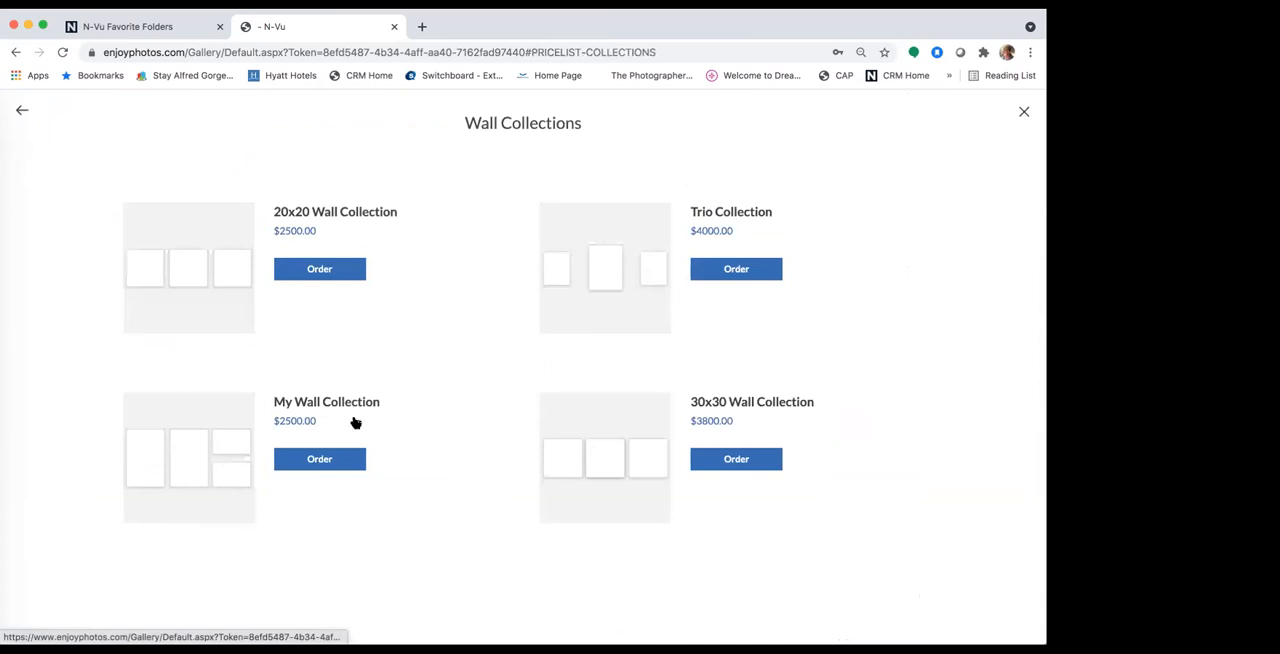
{"action": "left_click", "coordinate": [604, 460]}
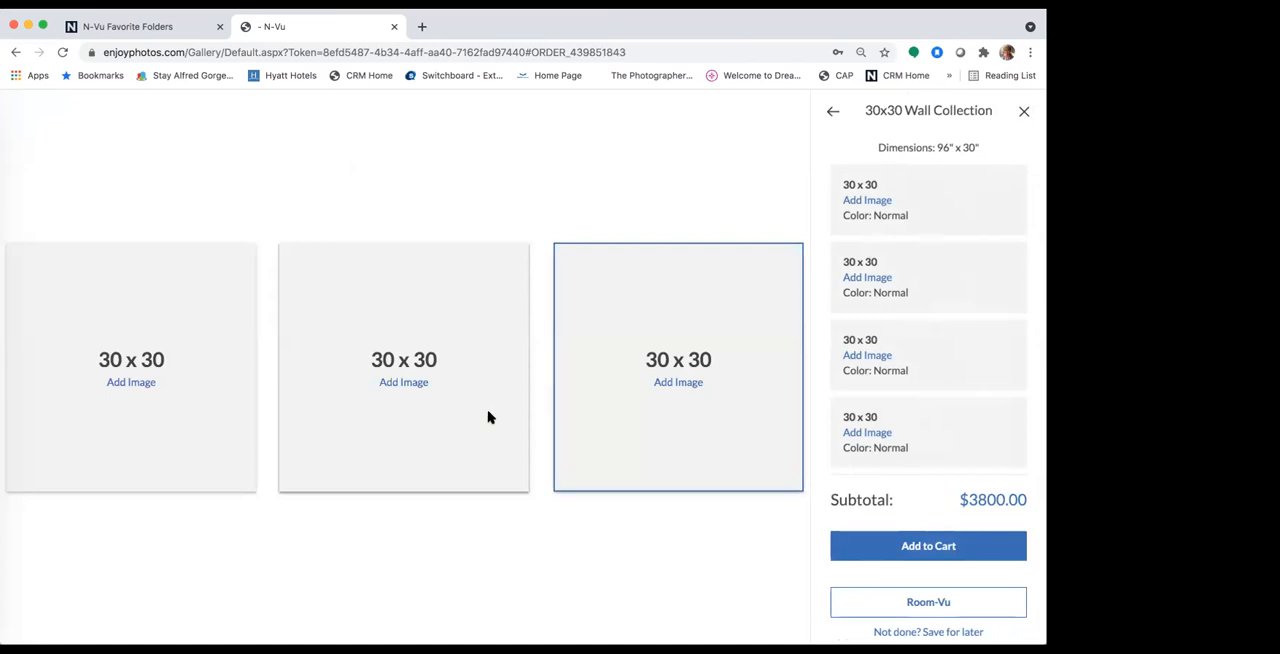
Step: Fill the first 30 x 30 print with the raised-arms portrait on the beige textured backdrop and save its crop
{"action": "left_click", "coordinate": [117, 382]}
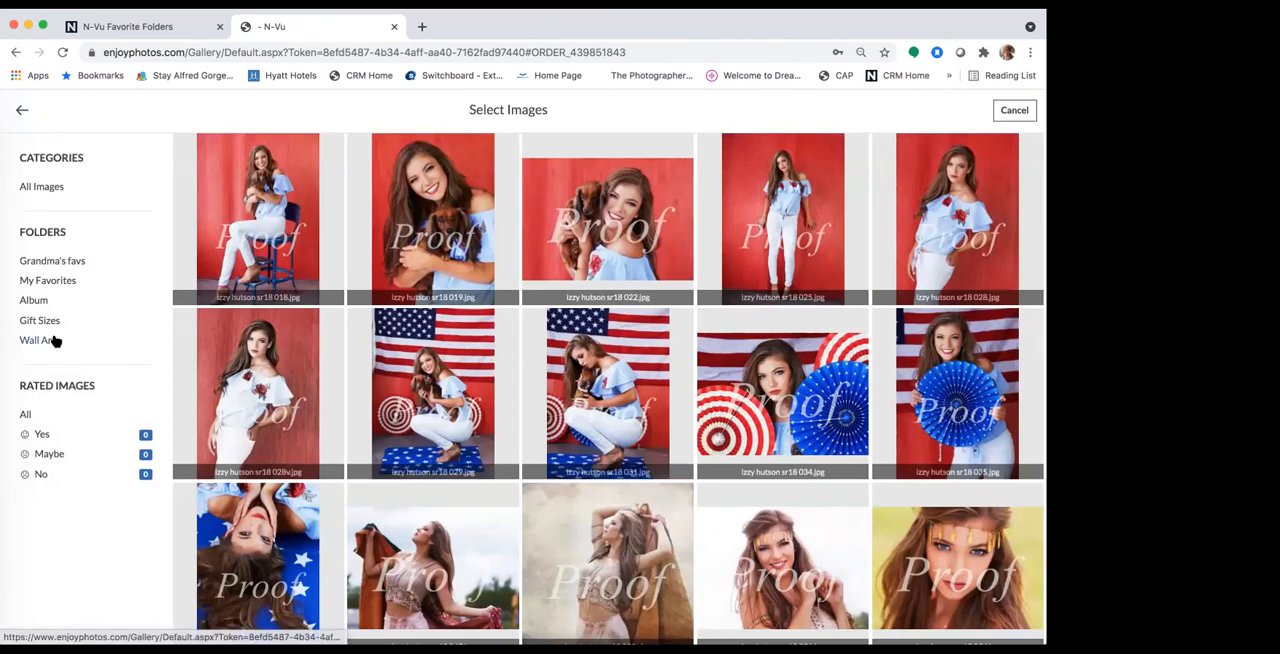
{"action": "left_click", "coordinate": [48, 337]}
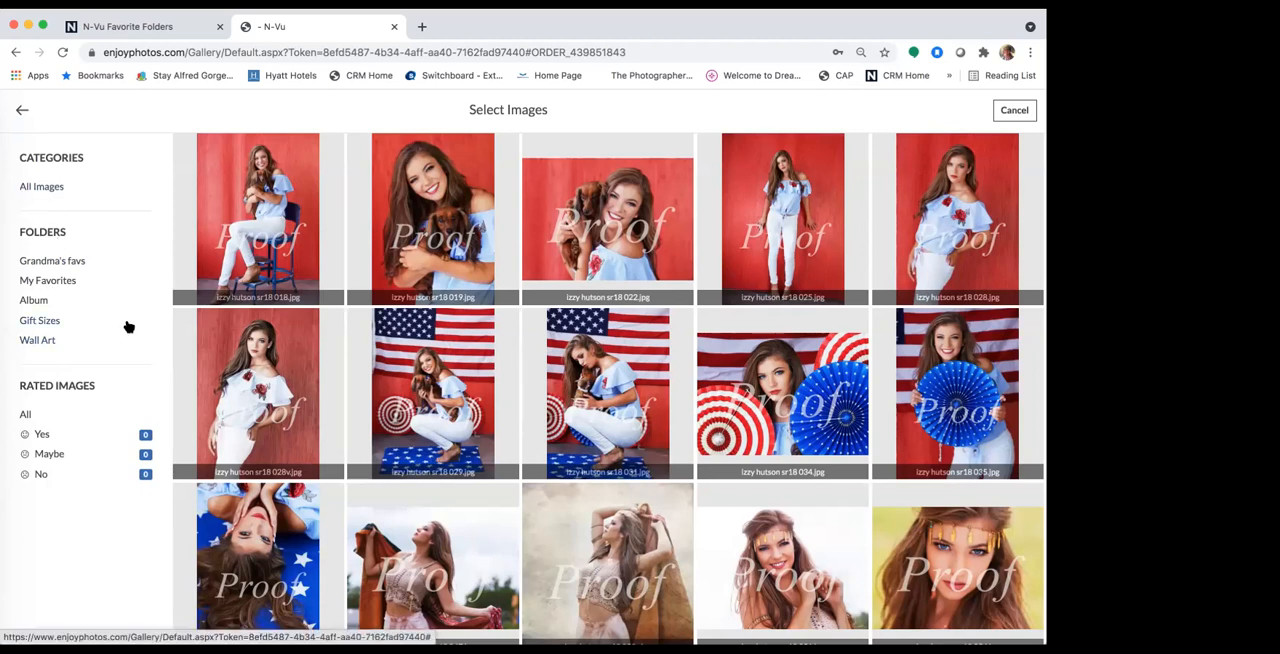
{"action": "left_click", "coordinate": [632, 541]}
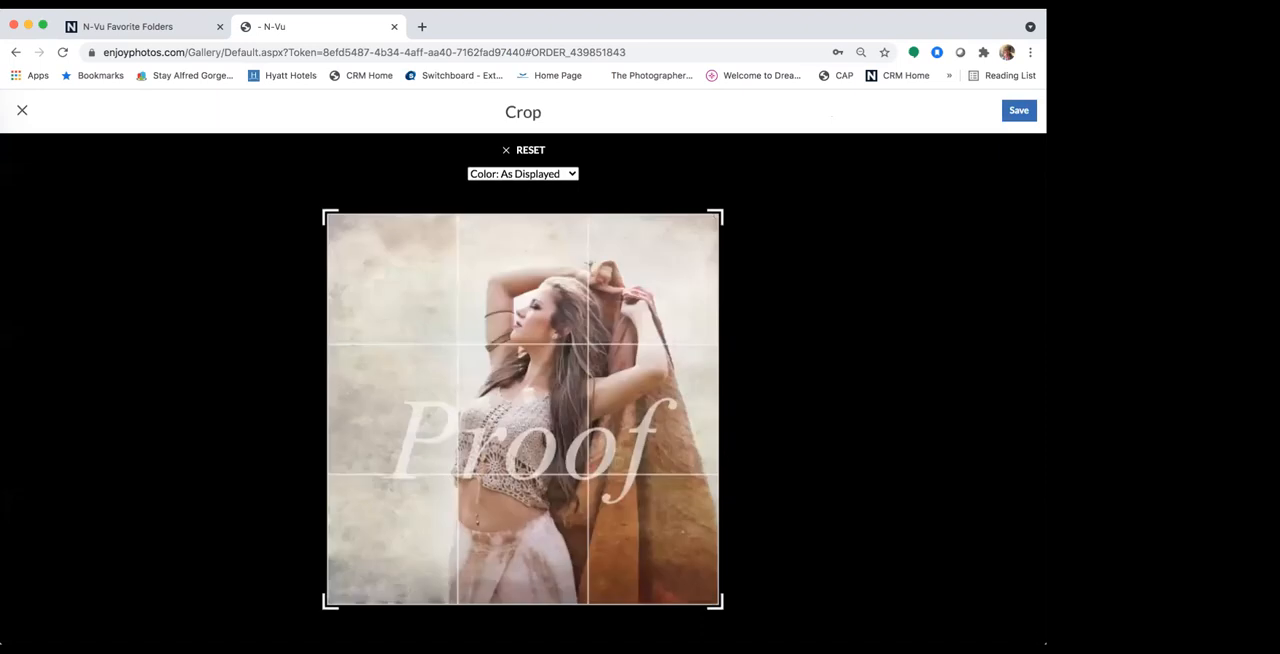
{"action": "left_click", "coordinate": [1012, 111]}
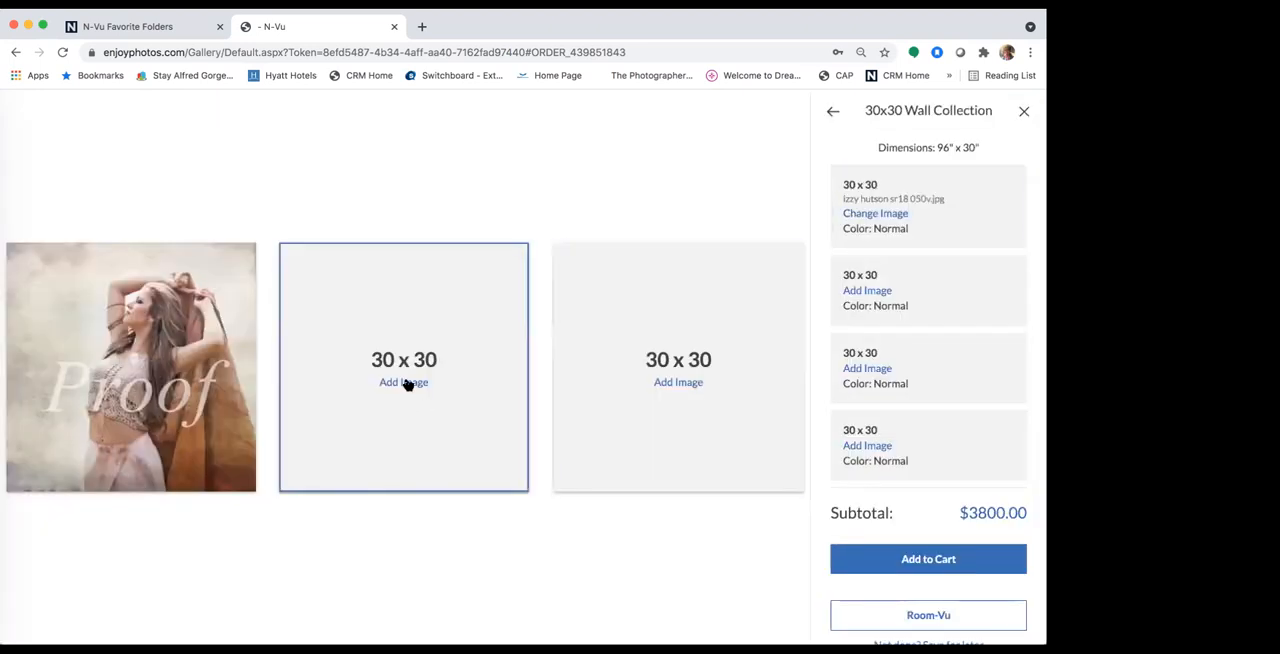
Step: Fill the middle 30 x 30 print with the close-up portrait wearing the gold feather headband and save its crop
{"action": "left_click", "coordinate": [409, 380]}
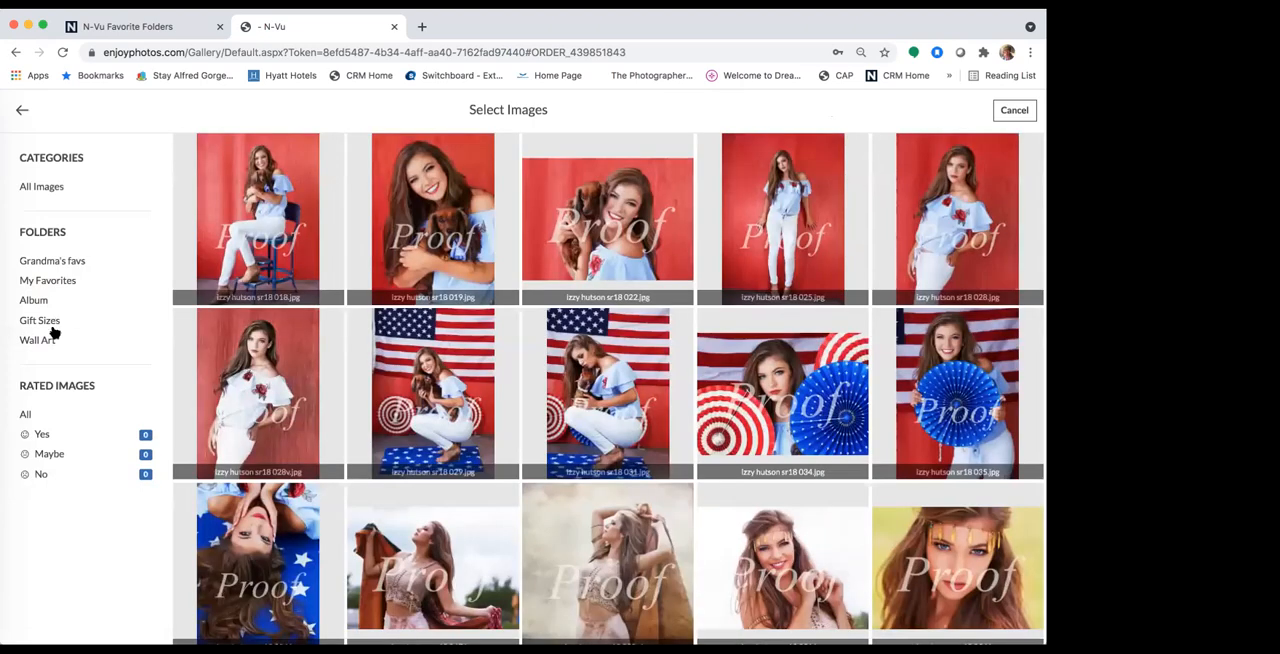
{"action": "left_click", "coordinate": [50, 339]}
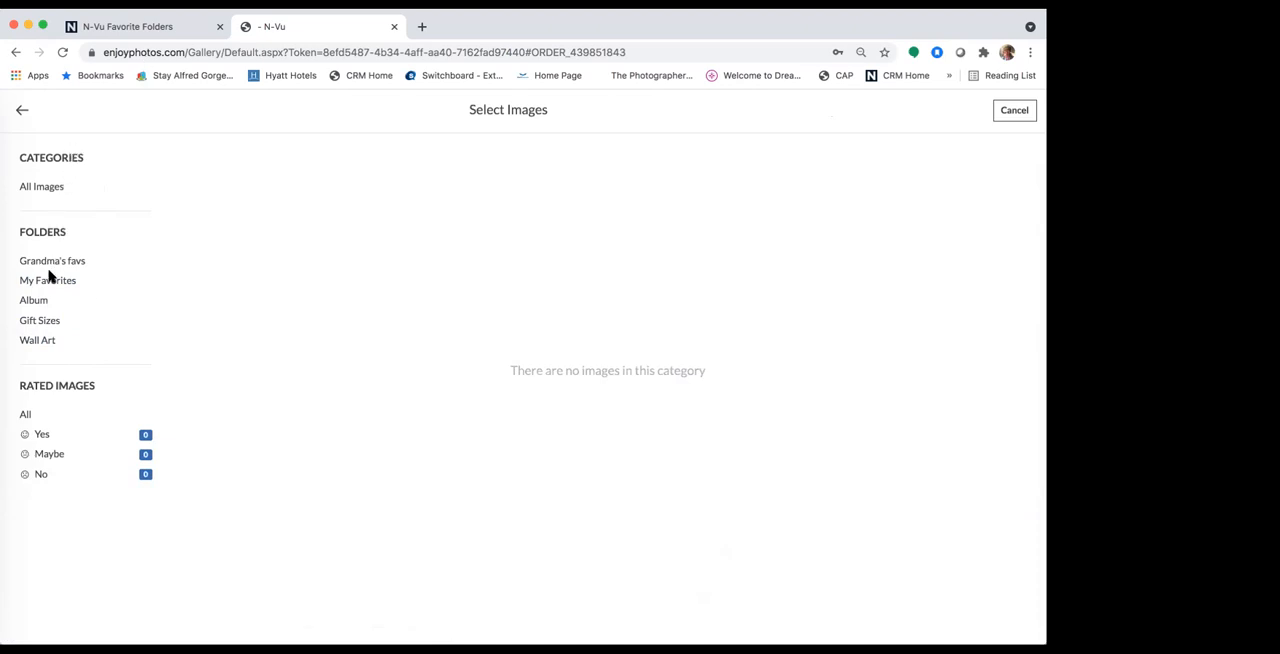
{"action": "left_click", "coordinate": [42, 188]}
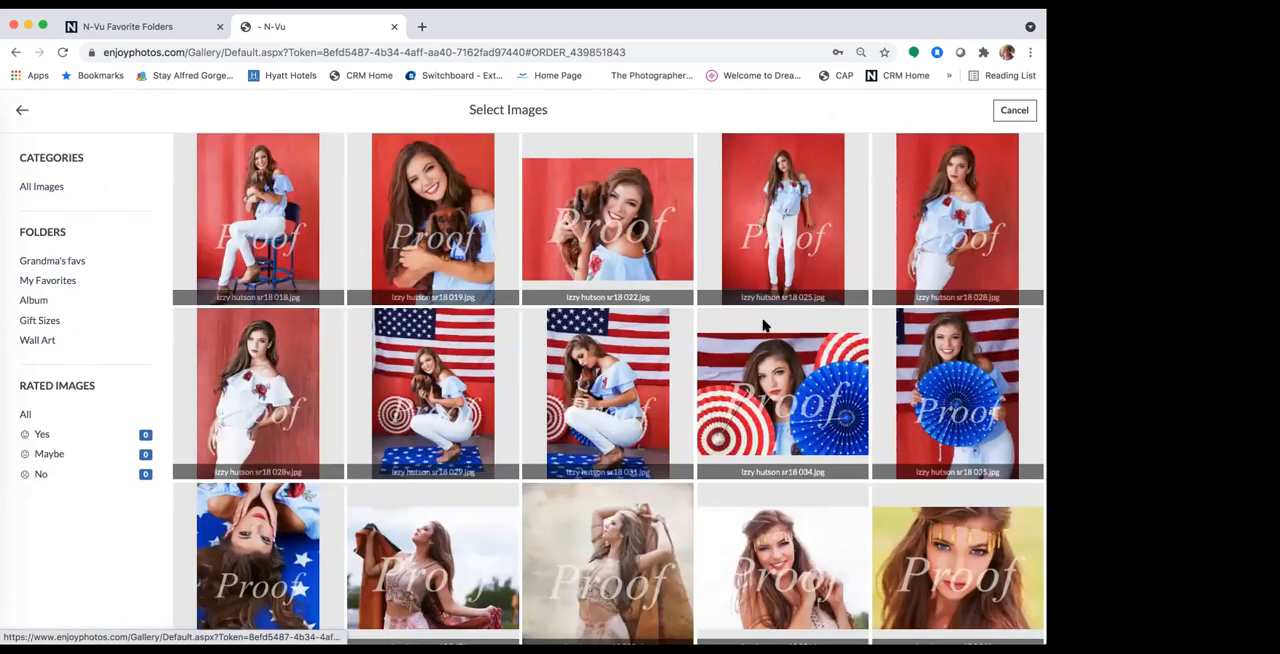
{"action": "left_click", "coordinate": [940, 528]}
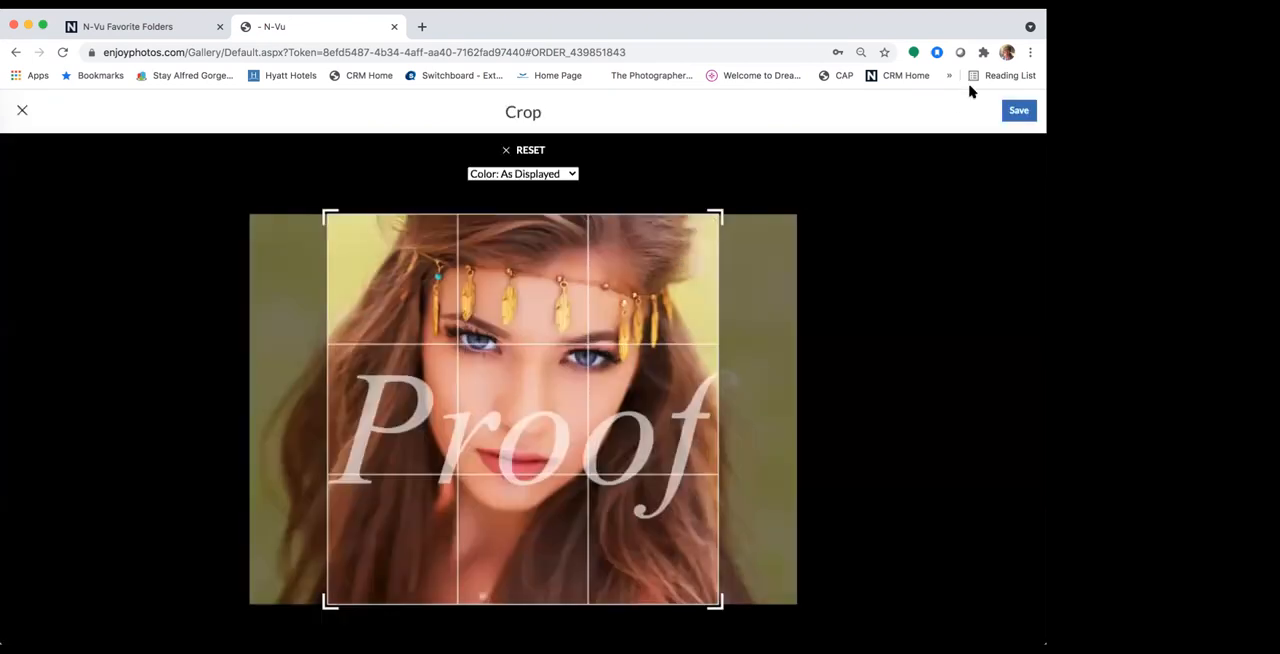
{"action": "left_click", "coordinate": [1017, 111]}
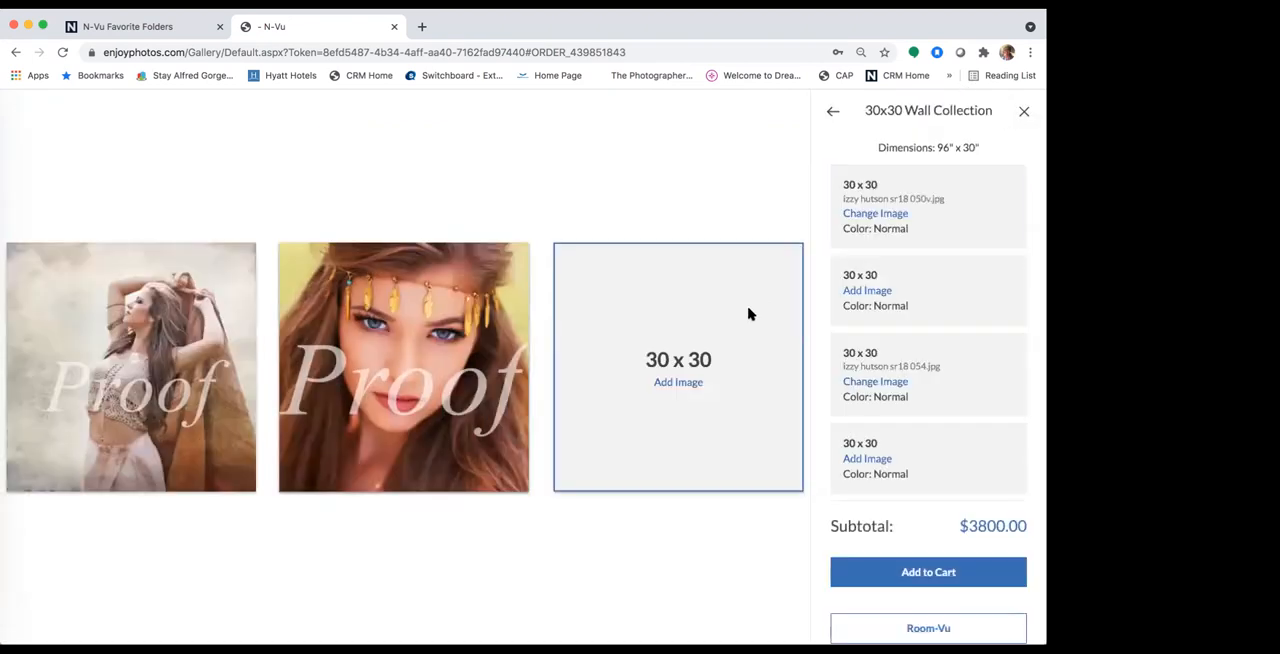
Step: Fill the last 30 x 30 print with the portrait looking upward while holding the rust-colored shawl, and save its crop
{"action": "left_click", "coordinate": [672, 384]}
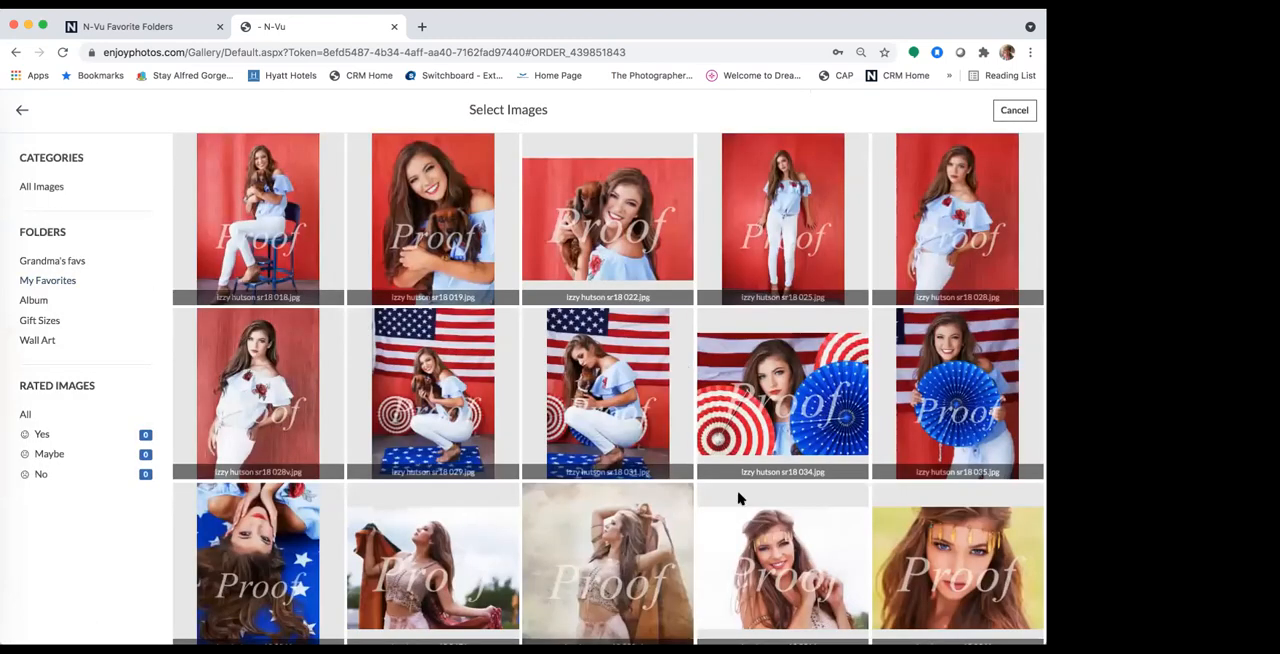
{"action": "left_click", "coordinate": [462, 543]}
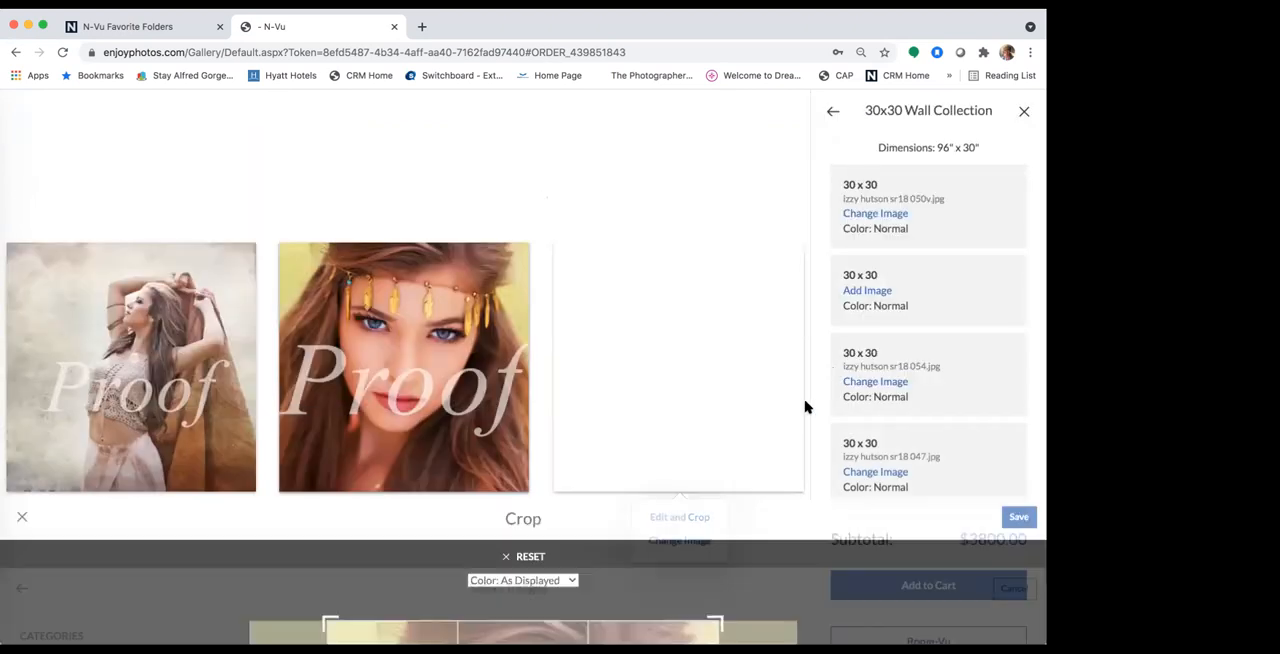
{"action": "left_click", "coordinate": [1019, 111]}
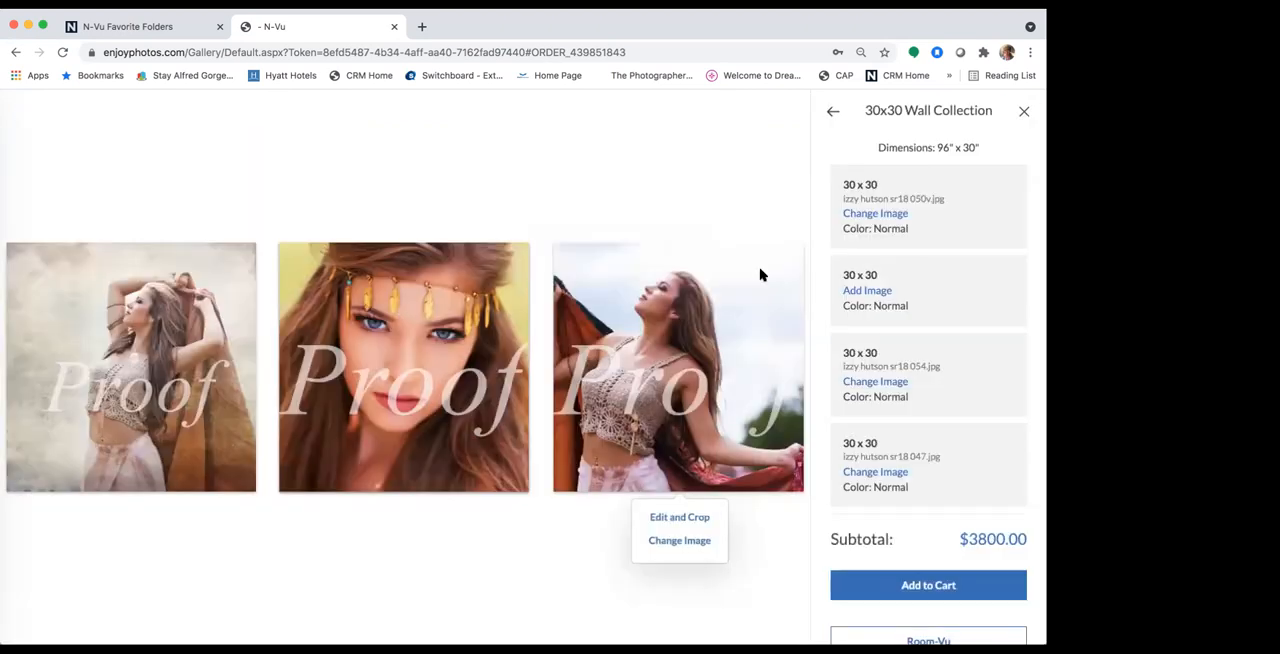
Step: Preview the wall collection in Room-Vu and apply a frame to all items on the wall
{"action": "scroll", "coordinate": [848, 536], "scroll_direction": "down", "scroll_amount": 1}
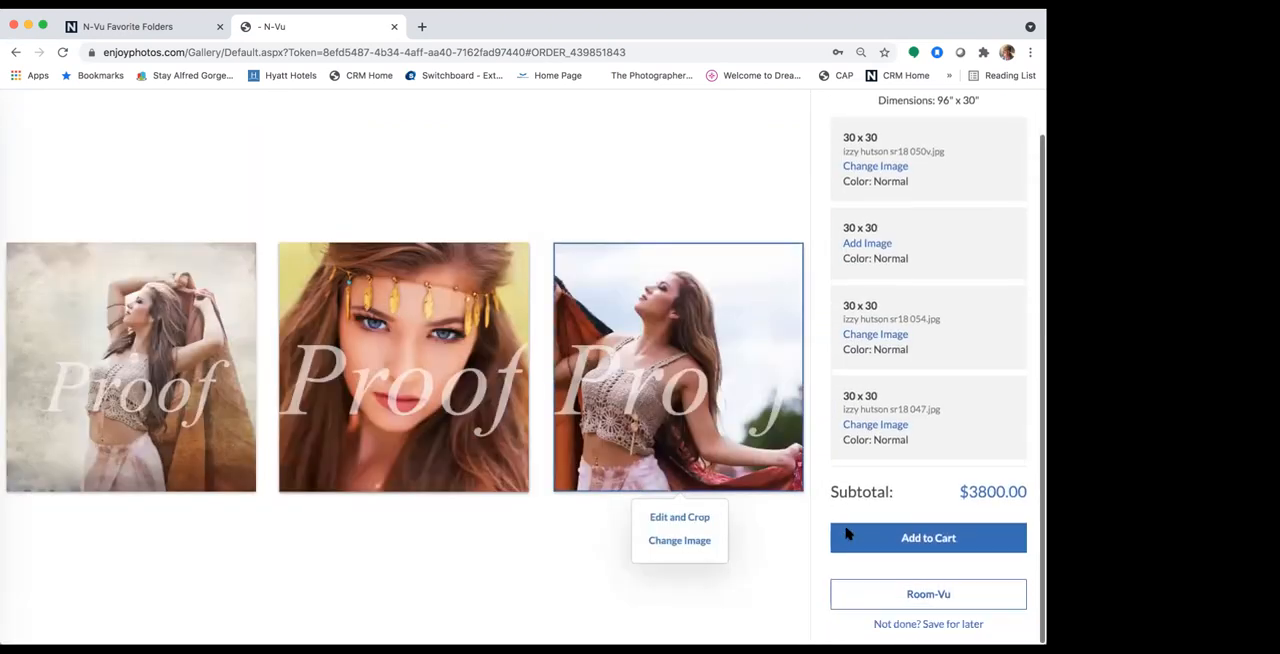
{"action": "left_click", "coordinate": [909, 596]}
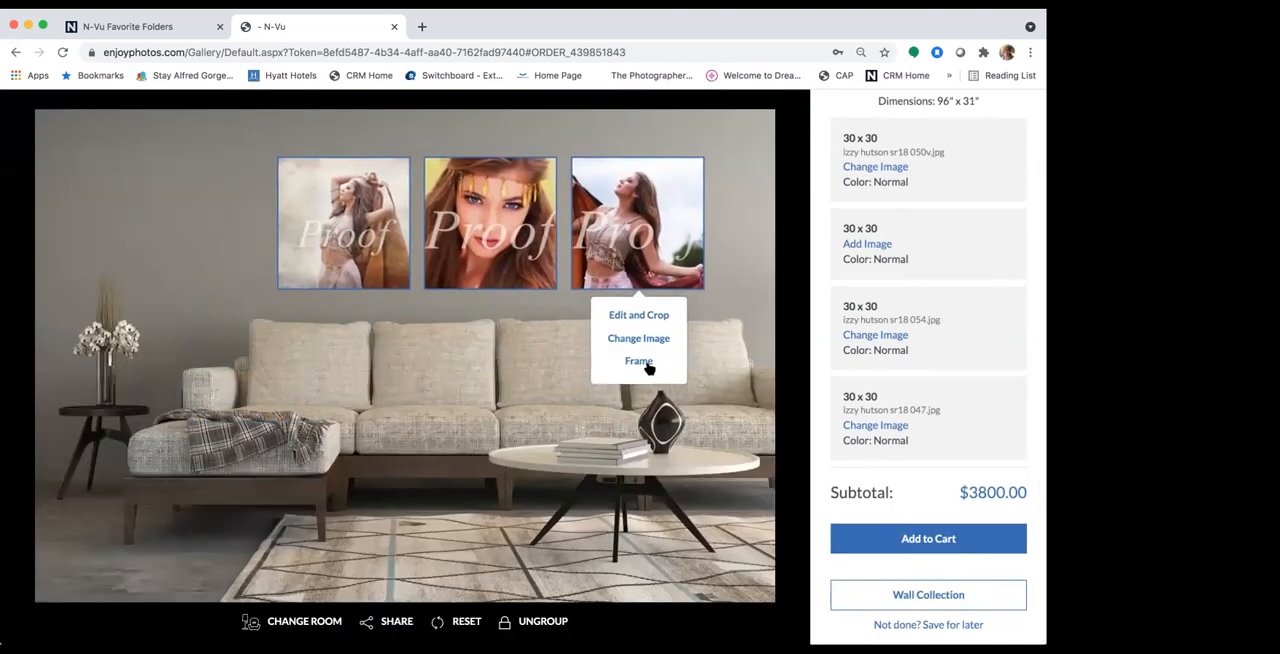
{"action": "left_click", "coordinate": [645, 361]}
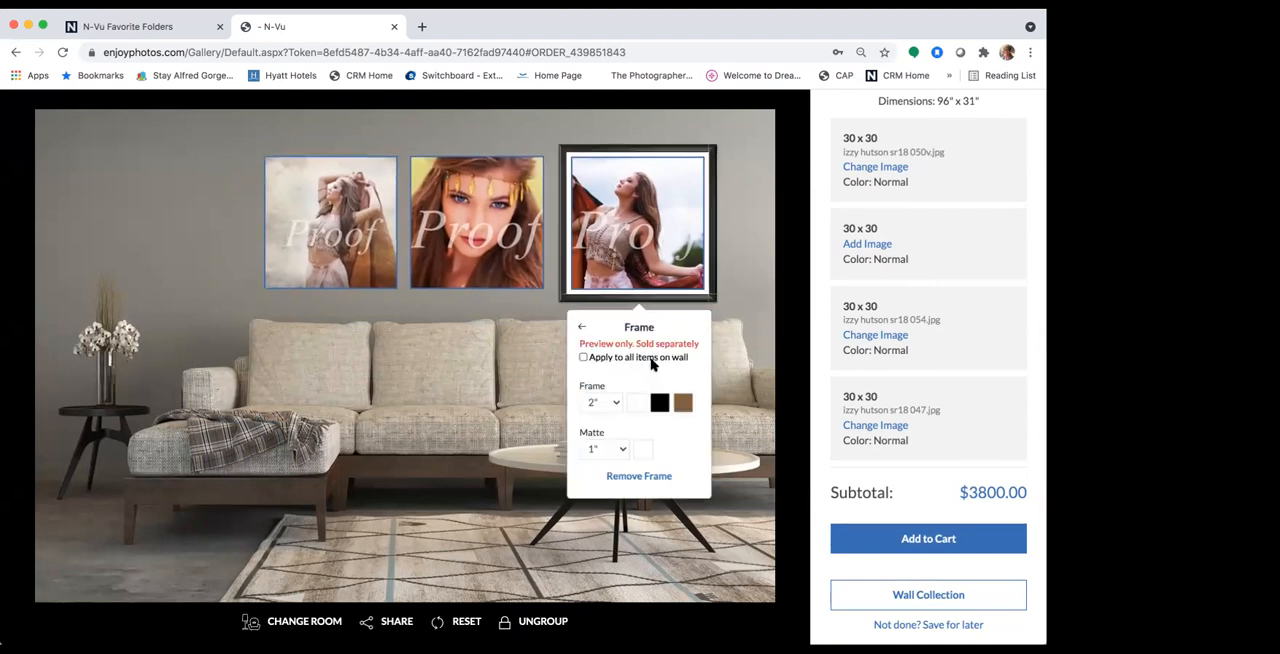
{"action": "left_click", "coordinate": [583, 357]}
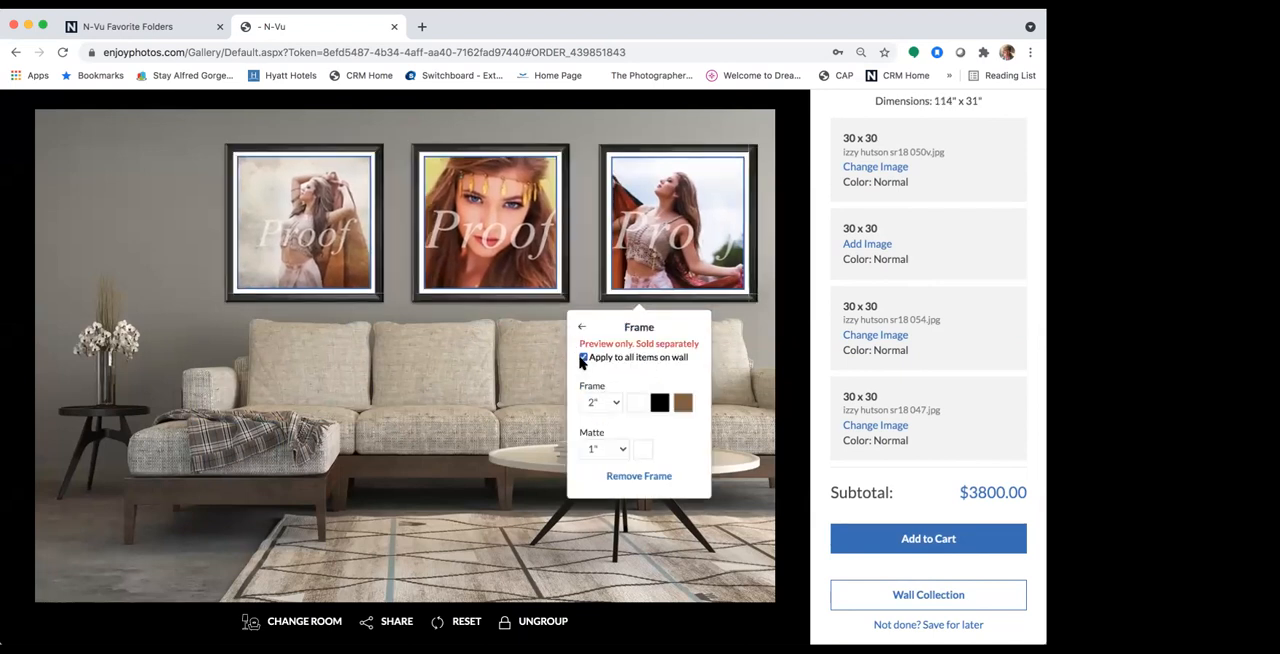
Step: Examine the client's room upload instructions for calibrating with an 8.5 x 11 sheet of paper, and return to the room preview
{"action": "left_click", "coordinate": [300, 621]}
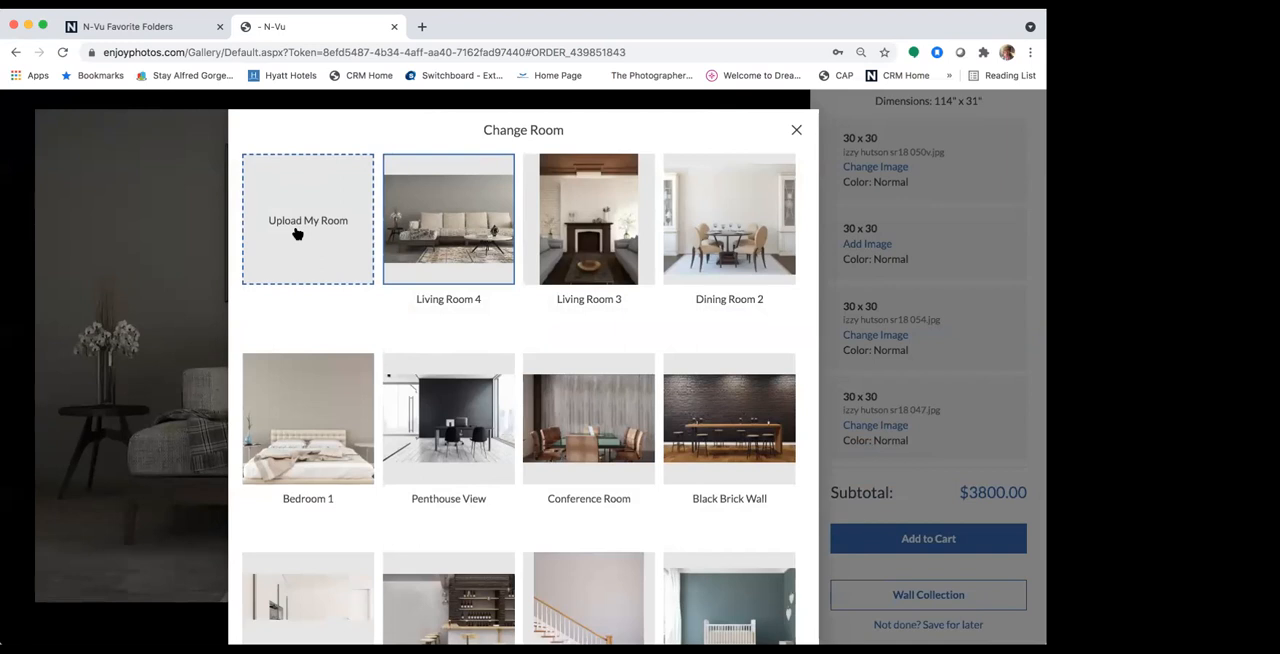
{"action": "left_click", "coordinate": [297, 230]}
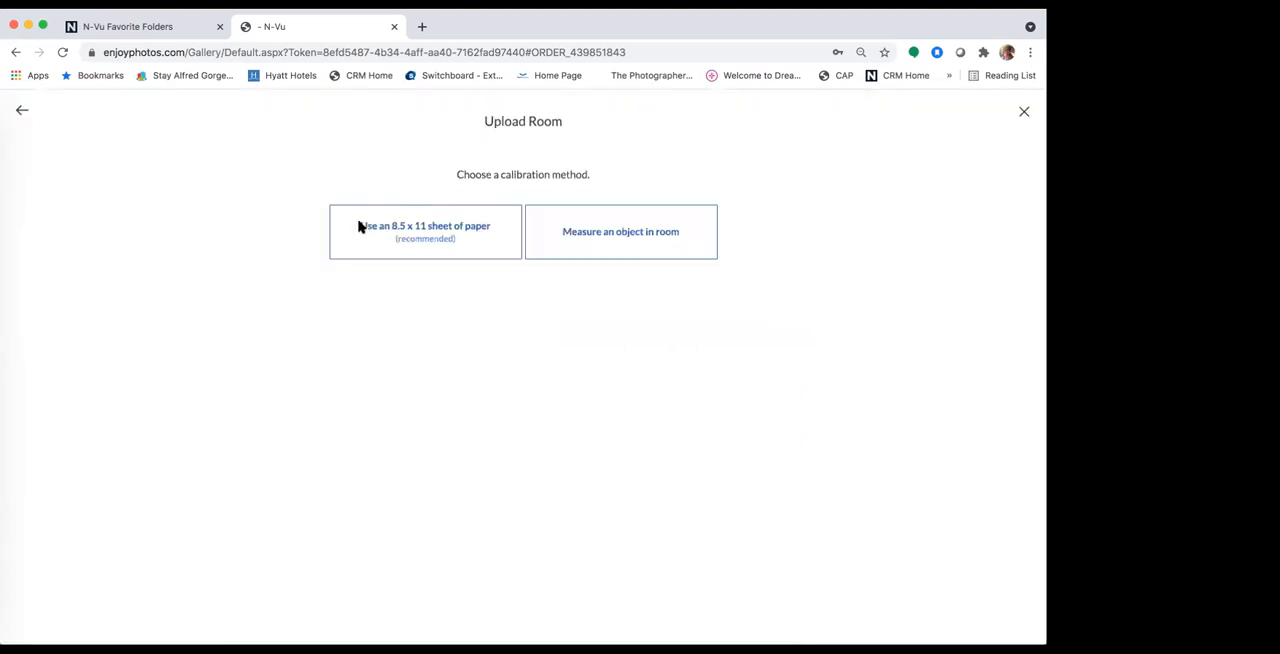
{"action": "left_click", "coordinate": [448, 230]}
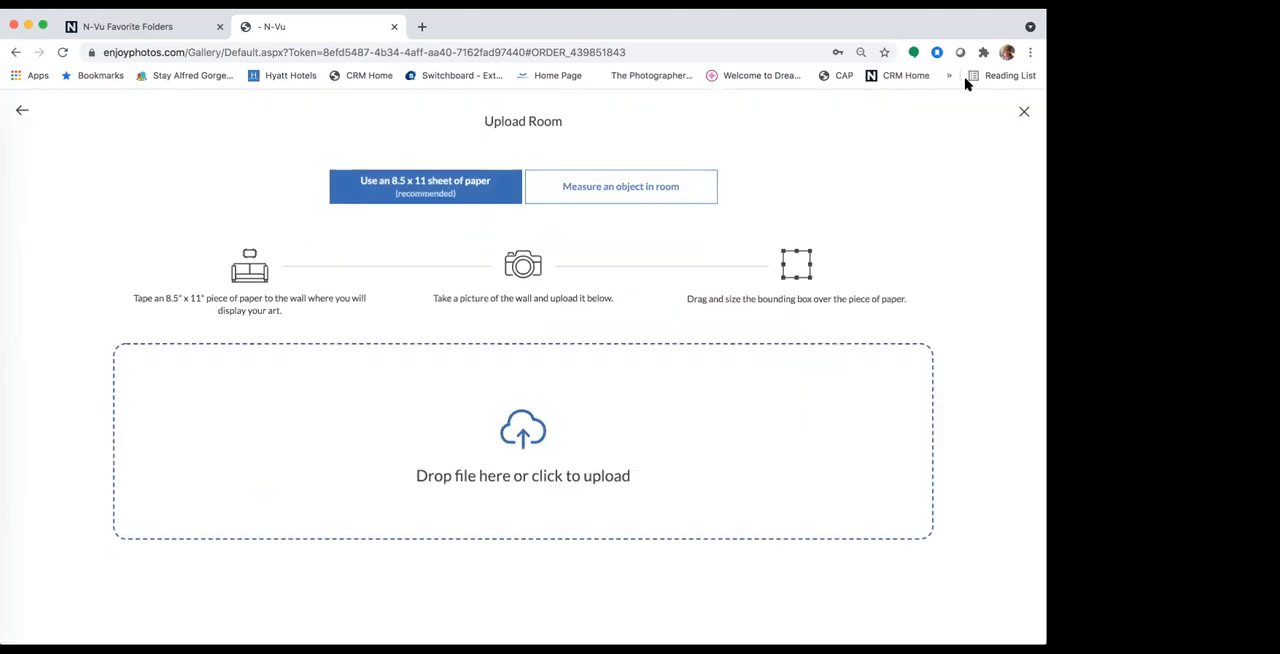
{"action": "left_click", "coordinate": [1024, 113]}
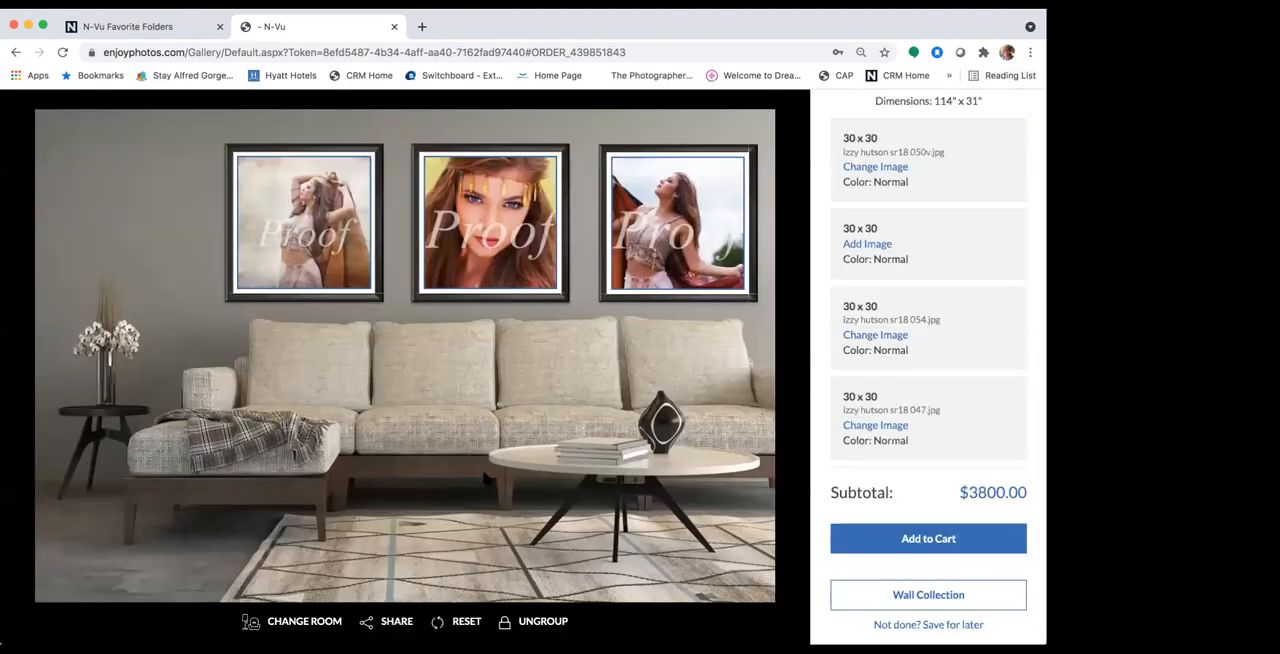
Step: Change the preview room to Bedroom 1 and position the framed wall collection above the bed
{"action": "left_click", "coordinate": [314, 621]}
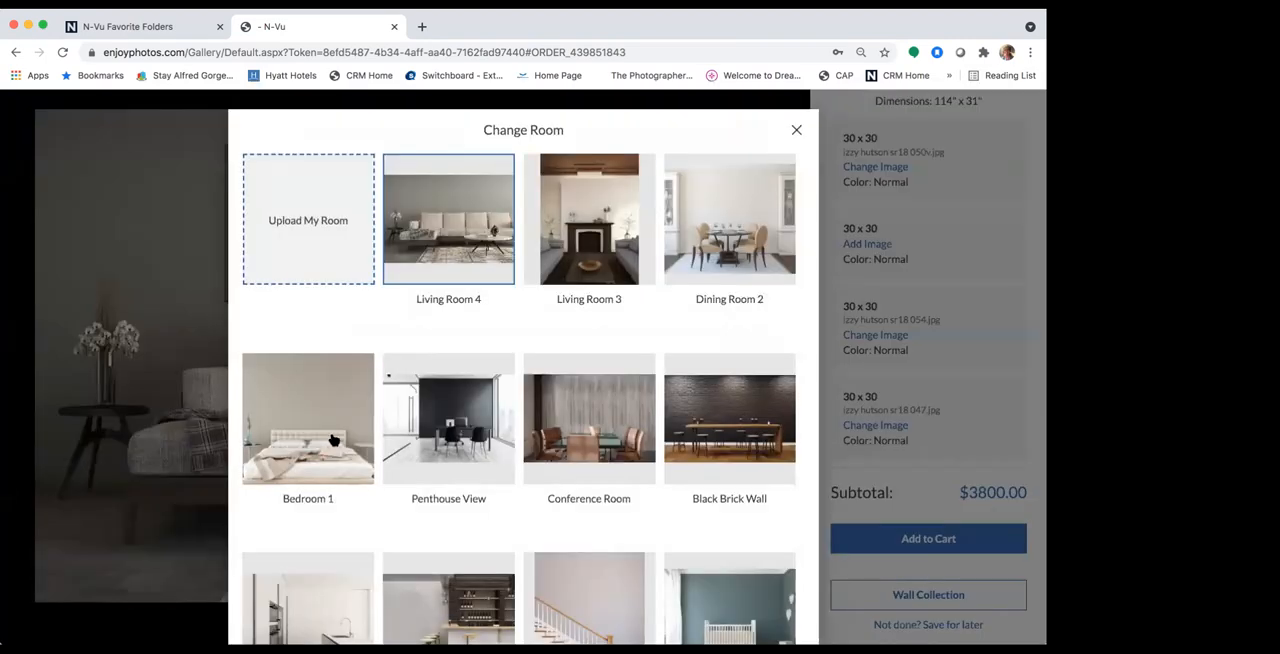
{"action": "left_click", "coordinate": [336, 438]}
{"action": "left_click_drag", "start_coordinate": [428, 249], "coordinate": [396, 273]}
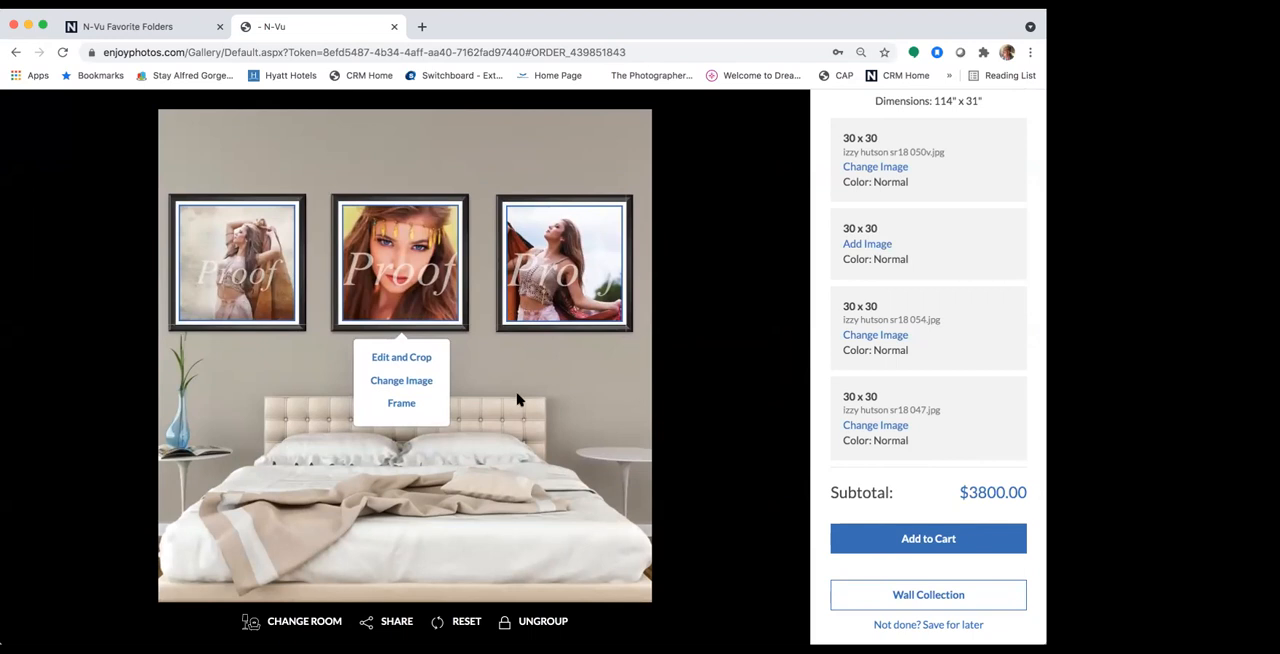
Step: Examine the frame and matte size and color options for the framed prints in the bedroom preview
{"action": "left_click", "coordinate": [555, 289]}
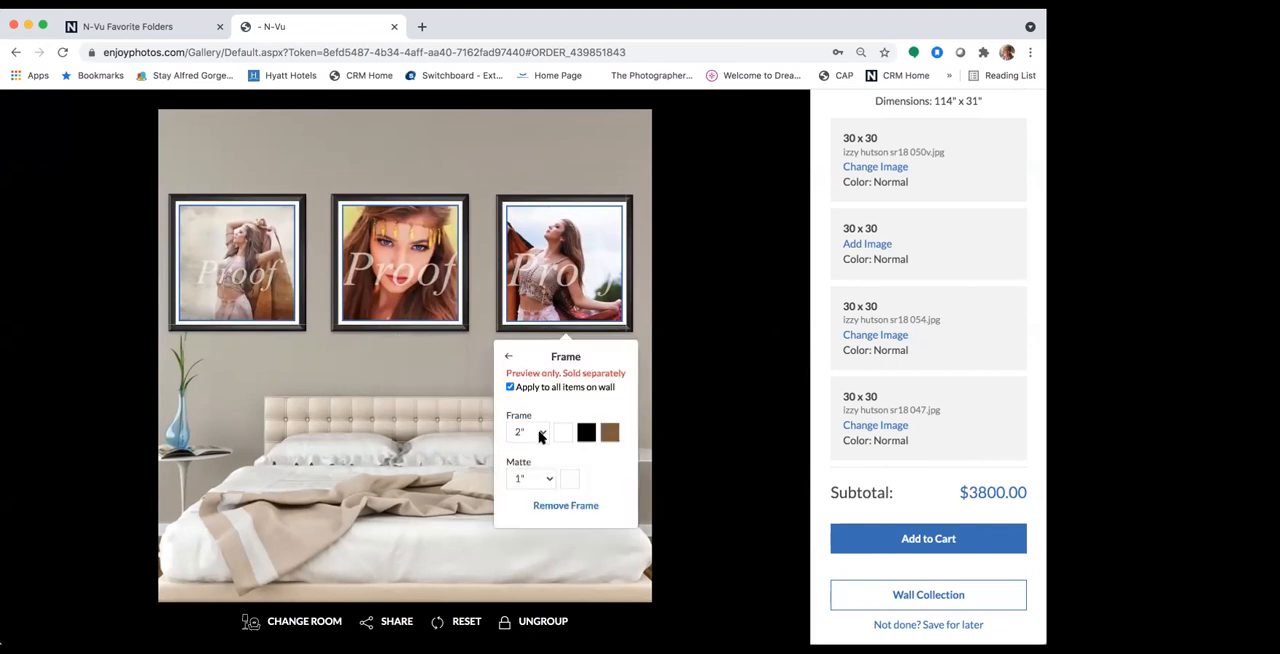
{"action": "left_click", "coordinate": [542, 433]}
{"action": "left_click", "coordinate": [553, 261]}
{"action": "left_click", "coordinate": [437, 411]}
{"action": "left_click", "coordinate": [553, 295]}
{"action": "left_click", "coordinate": [428, 366]}
{"action": "left_click", "coordinate": [402, 287]}
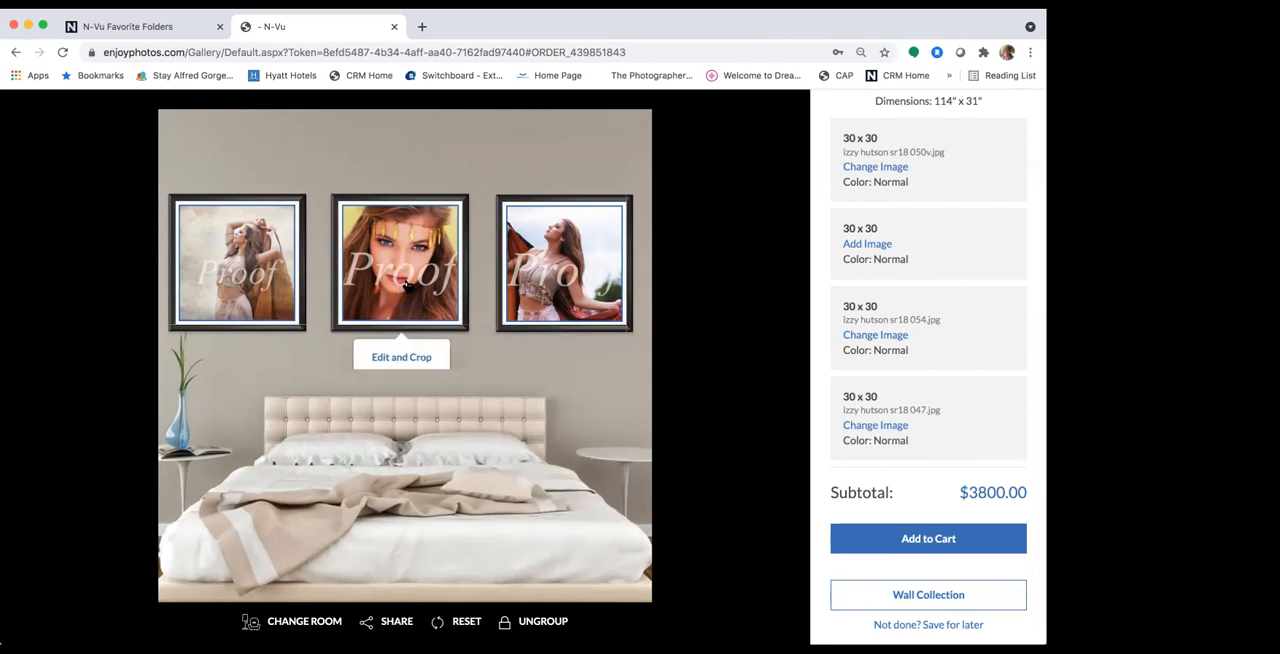
{"action": "left_click", "coordinate": [549, 363]}
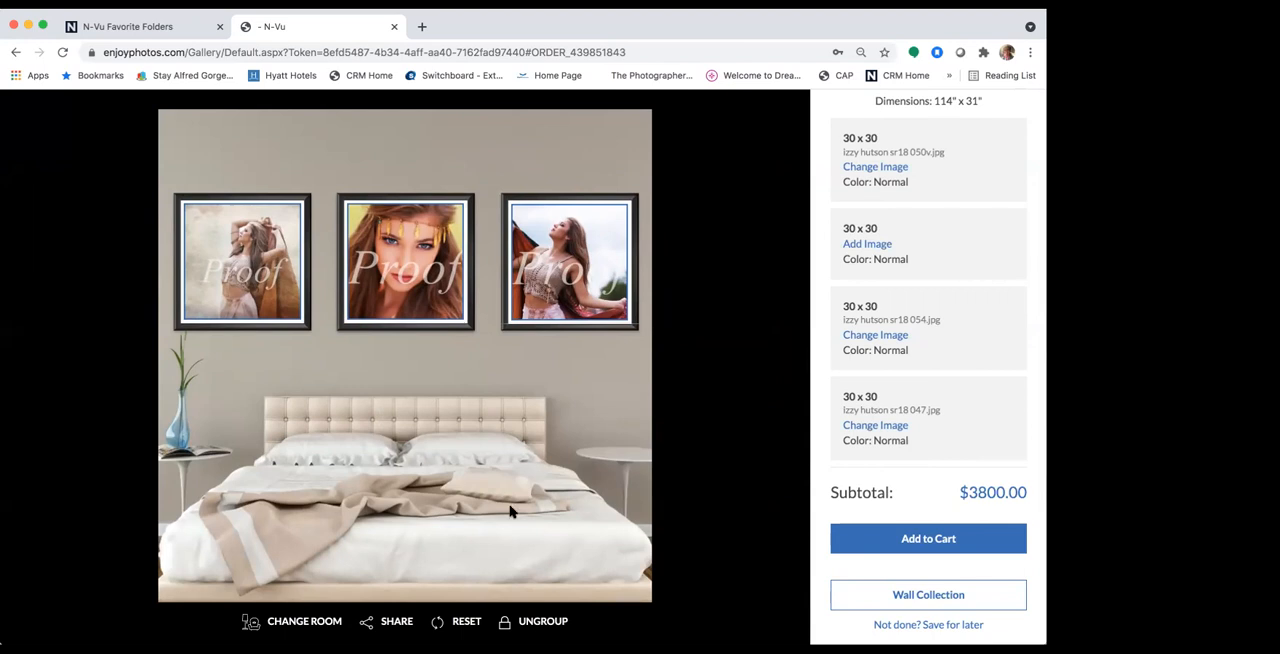
Step: Change the preview room to Conference Room and position the framed collection on the wall above the table
{"action": "left_click", "coordinate": [247, 619]}
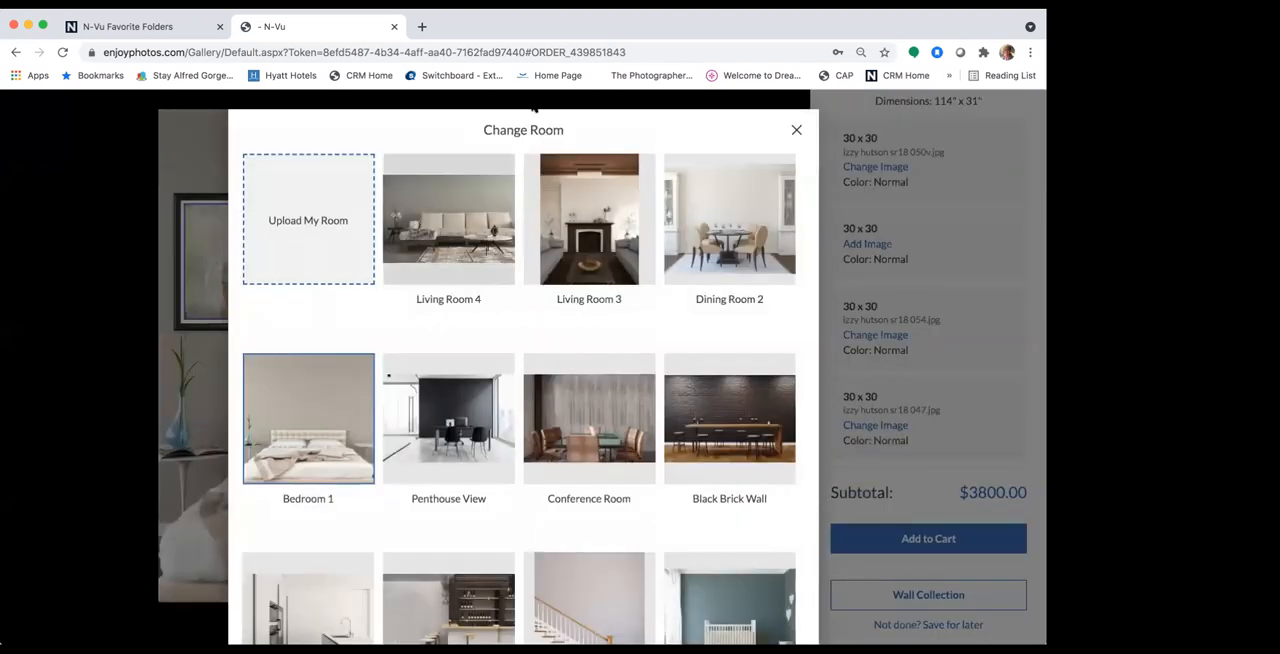
{"action": "left_click", "coordinate": [577, 421]}
{"action": "left_click_drag", "start_coordinate": [465, 313], "coordinate": [478, 322]}
{"action": "left_click", "coordinate": [565, 418]}
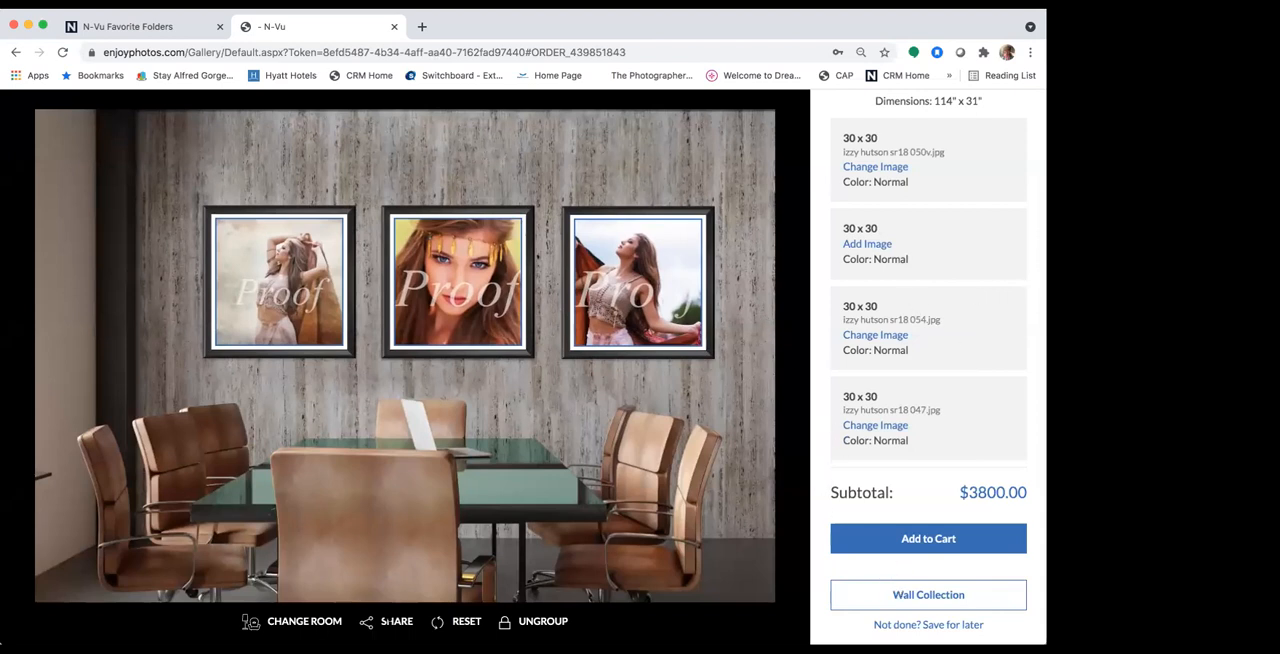
Step: Ungroup the wall collection and move the two outer prints closer to the middle one for a total width of 108"
{"action": "left_click", "coordinate": [520, 621]}
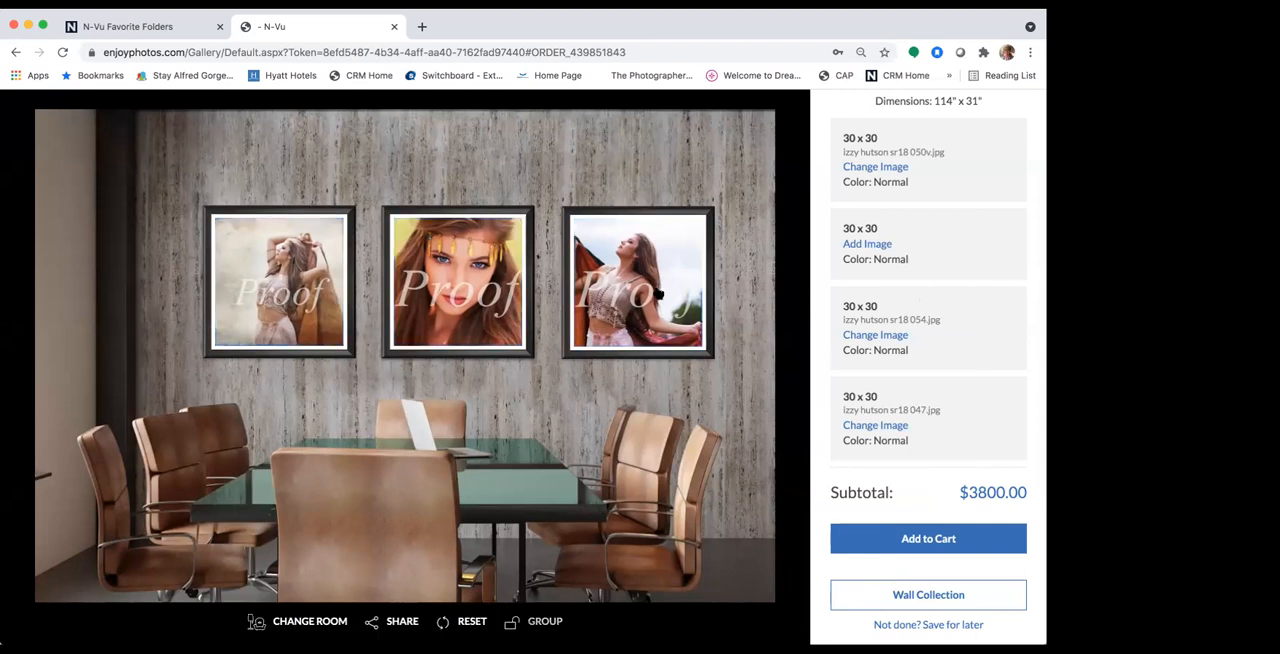
{"action": "left_click_drag", "start_coordinate": [640, 308], "coordinate": [627, 308]}
{"action": "left_click_drag", "start_coordinate": [290, 319], "coordinate": [303, 323]}
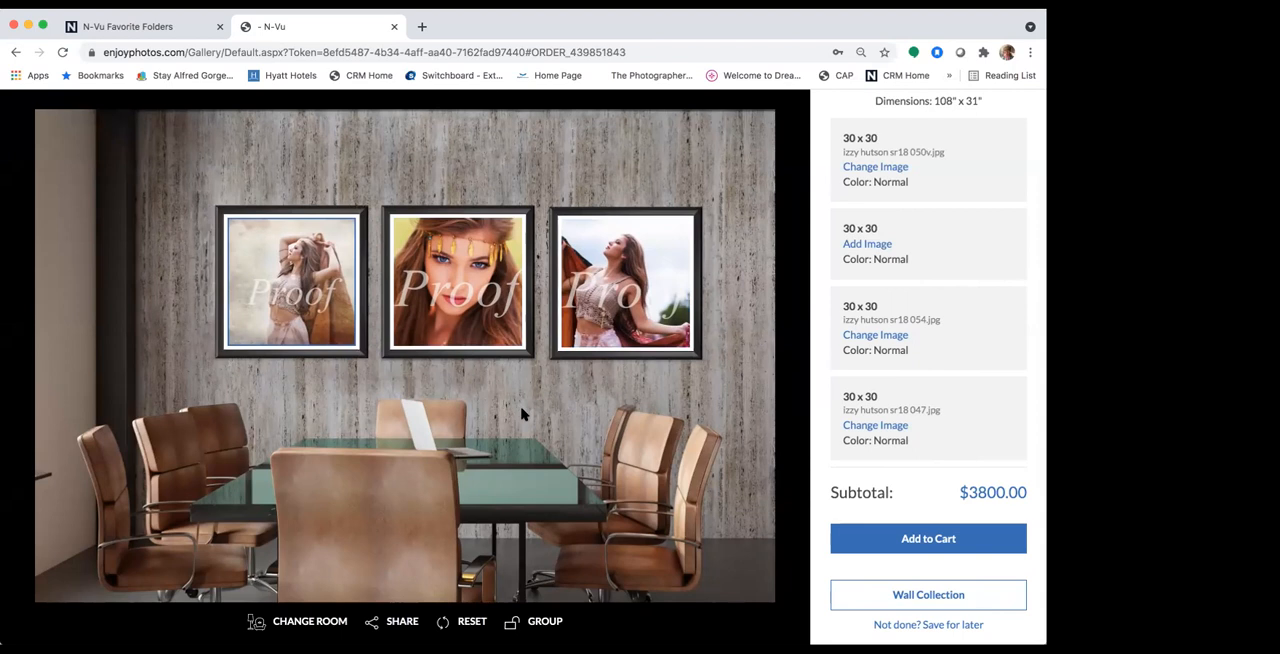